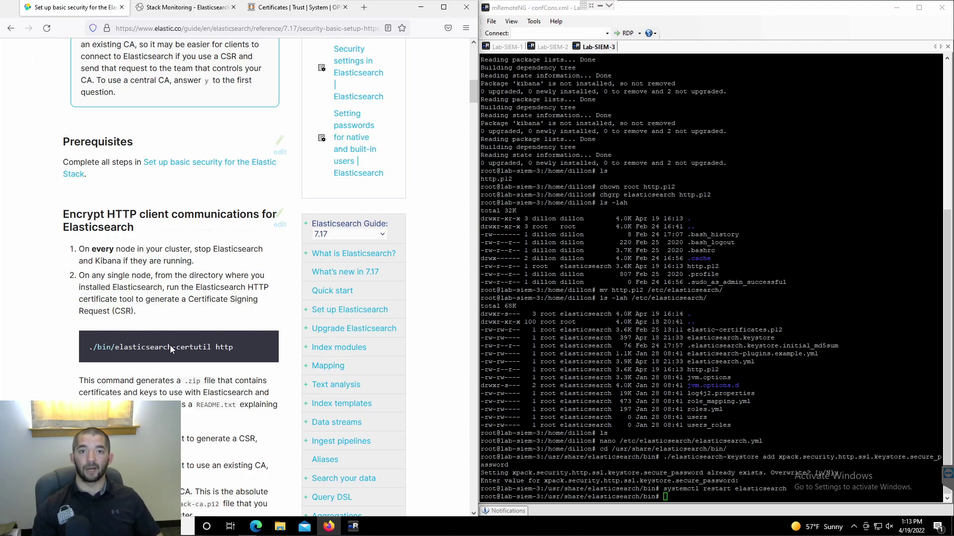
Scroll the Elastic security guide down to the Kibana HTTP client encryption section.
{"action": "scroll", "coordinate": [47, 367], "scroll_direction": "down", "scroll_amount": 10}
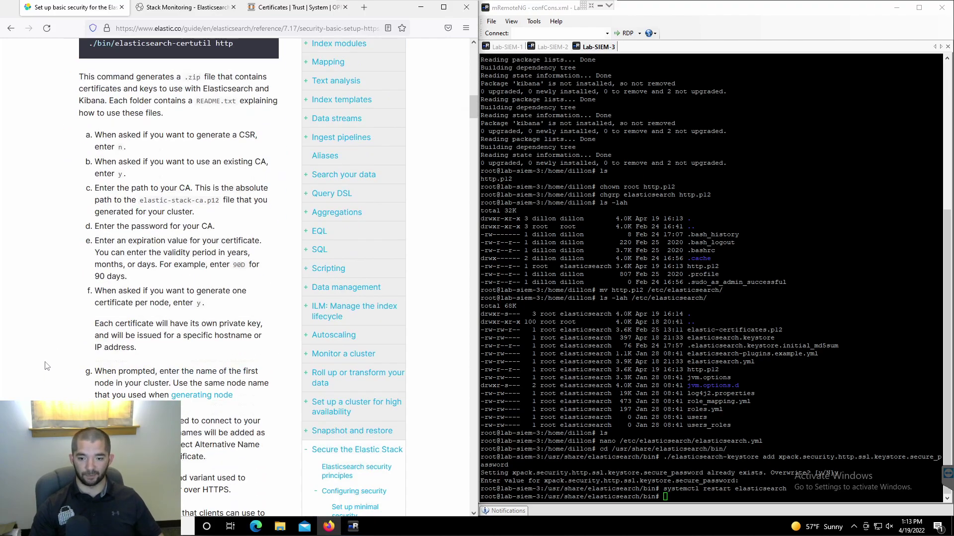
{"action": "scroll", "coordinate": [55, 363], "scroll_direction": "down", "scroll_amount": 15}
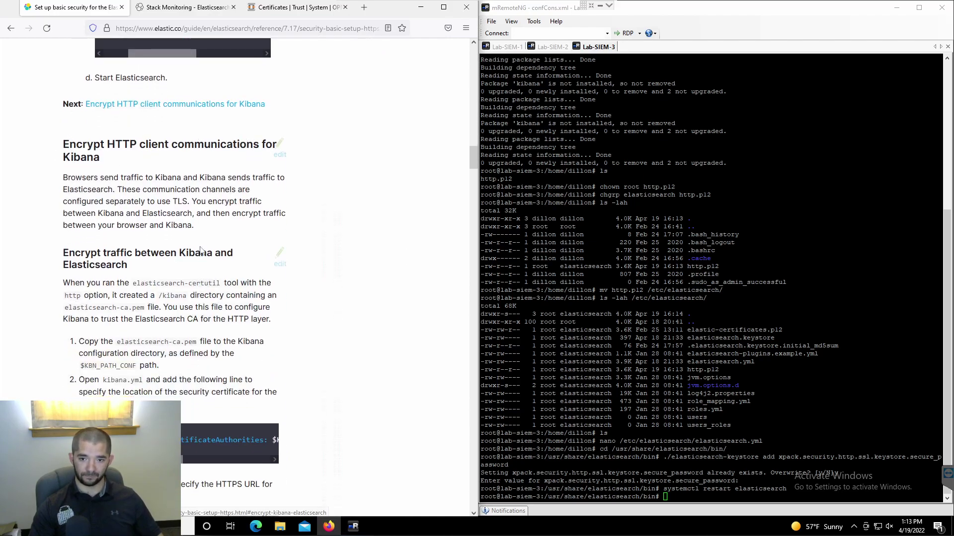
Reconnect the Lab-SIEM-1 SSH session from its tab's context menu.
{"action": "left_click", "coordinate": [506, 46]}
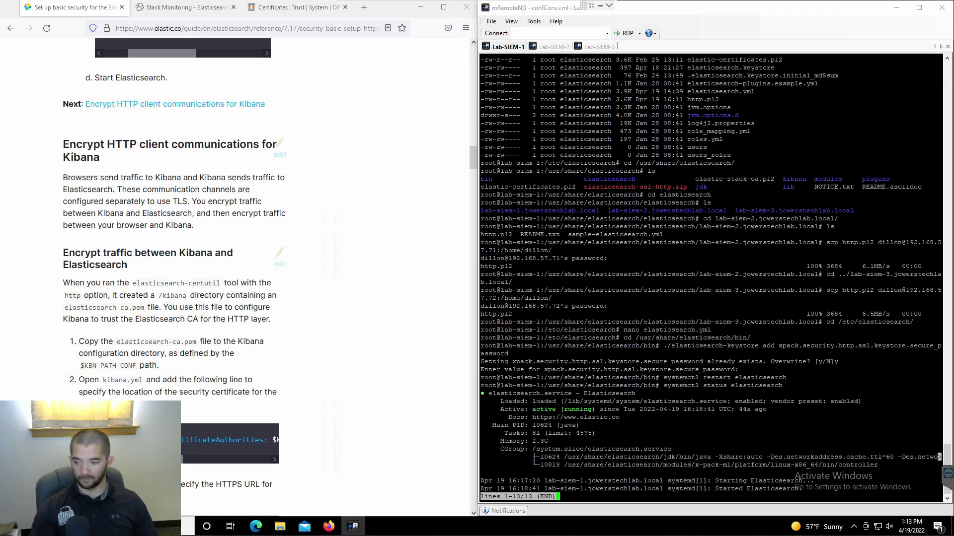
{"action": "key", "text": "Escape"}
{"action": "key", "text": "Escape"}
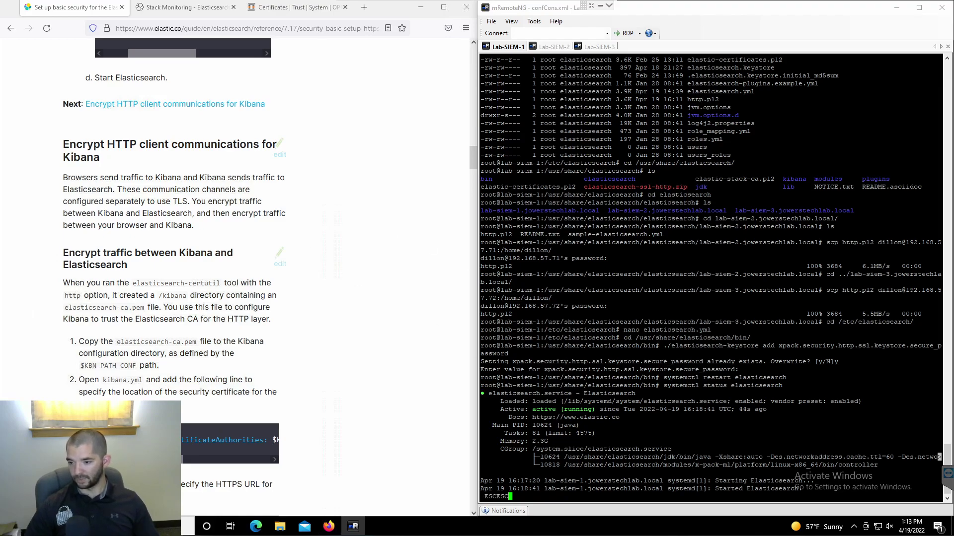
{"action": "key", "text": "Escape"}
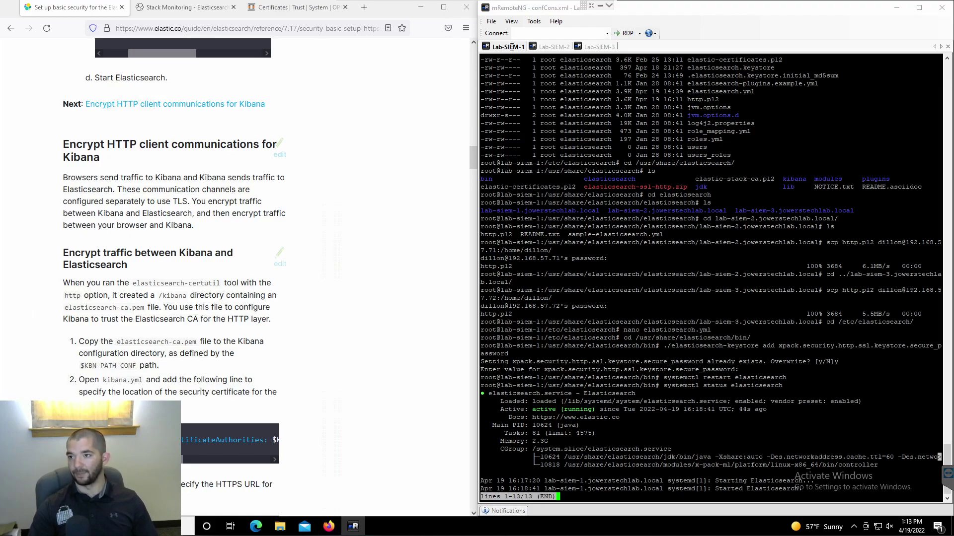
{"action": "right_click", "coordinate": [512, 48]}
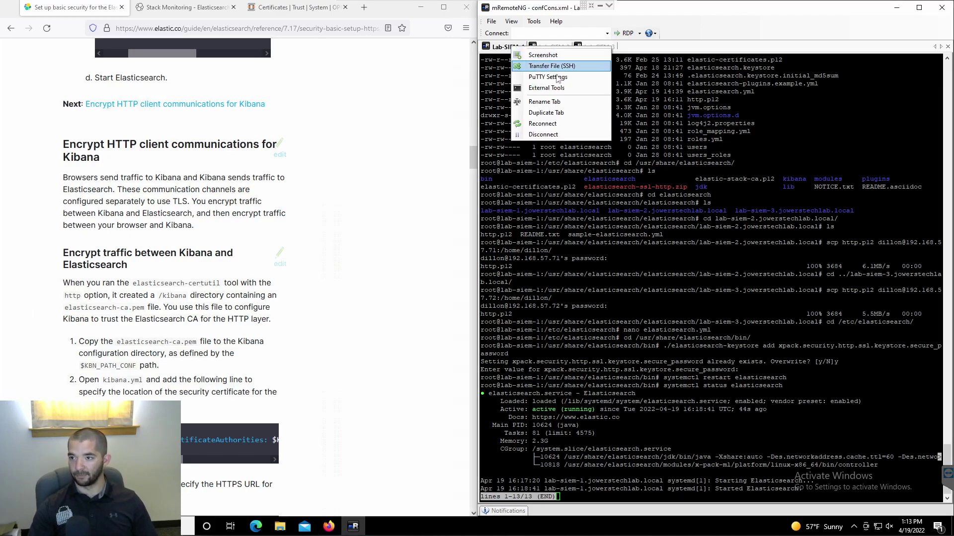
{"action": "left_click", "coordinate": [544, 124]}
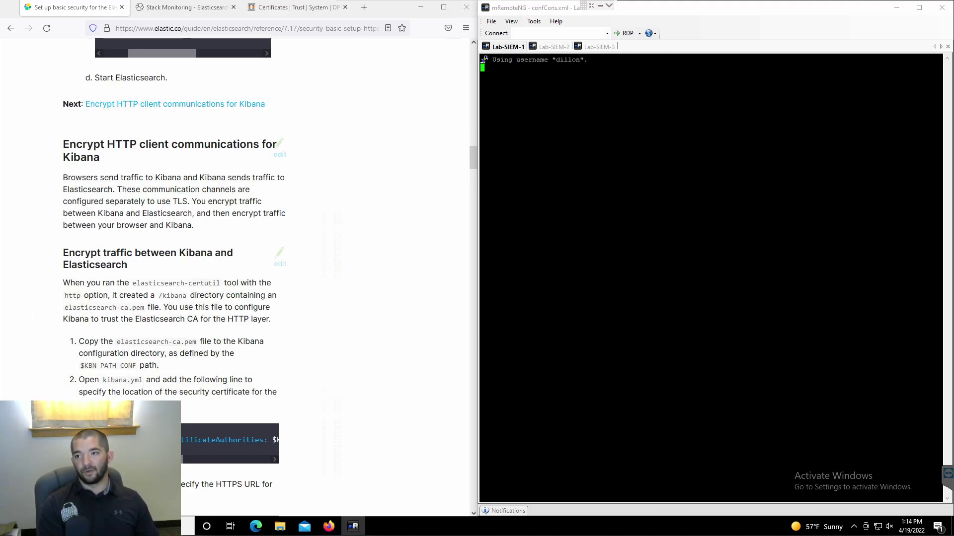
Become root with sudo su, entering the account password.
{"action": "type", "text": "sudo "}
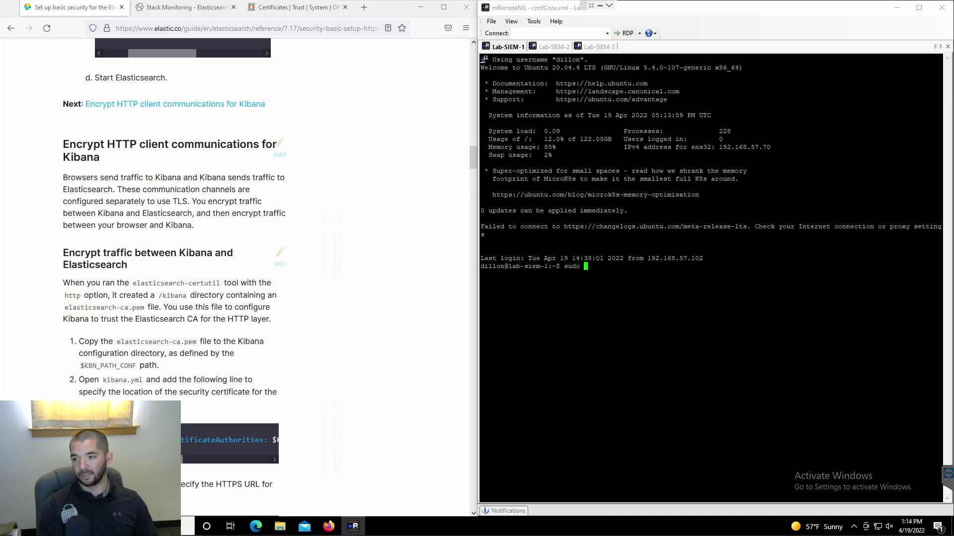
{"action": "type", "text": "su"}
{"action": "key", "text": "Return"}
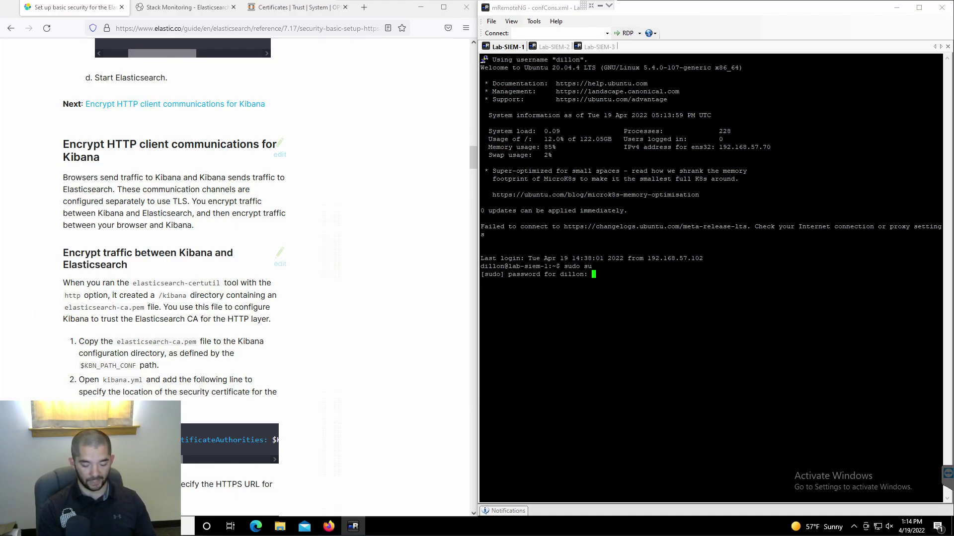
{"action": "key", "text": "Return"}
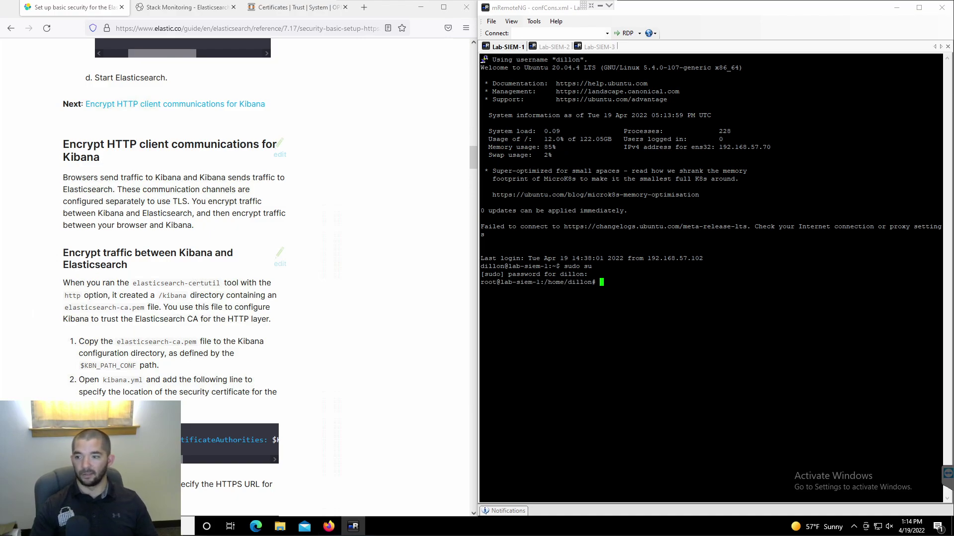
Review the code block in the Elastic docs page.
{"action": "scroll", "coordinate": [311, 359], "scroll_direction": "down", "scroll_amount": 2}
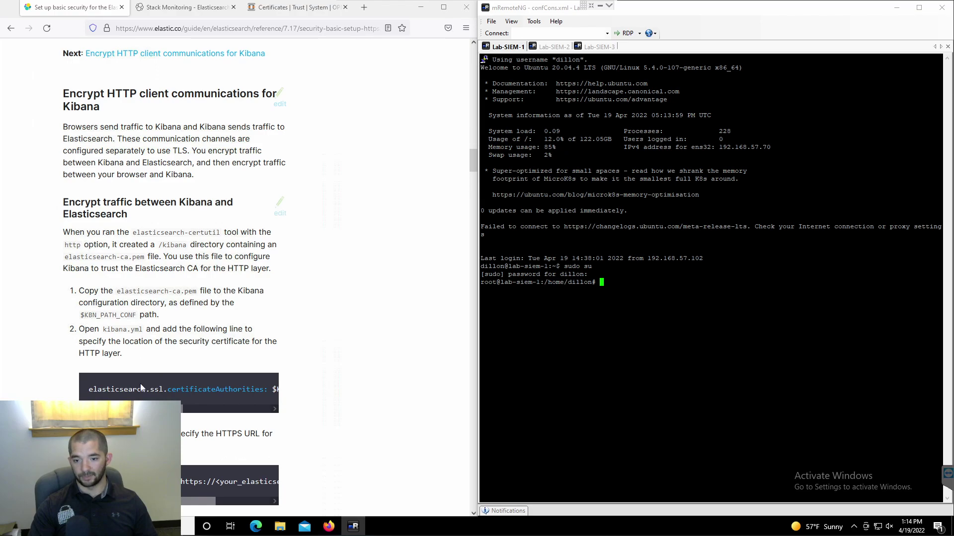
{"action": "left_click_drag", "start_coordinate": [124, 409], "coordinate": [199, 412]}
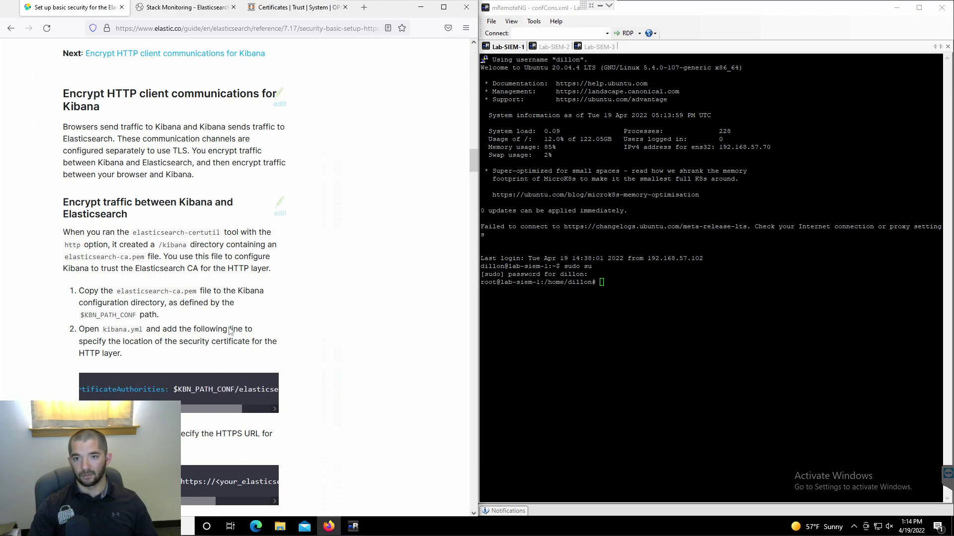
{"action": "scroll", "coordinate": [229, 329], "scroll_direction": "up", "scroll_amount": 10}
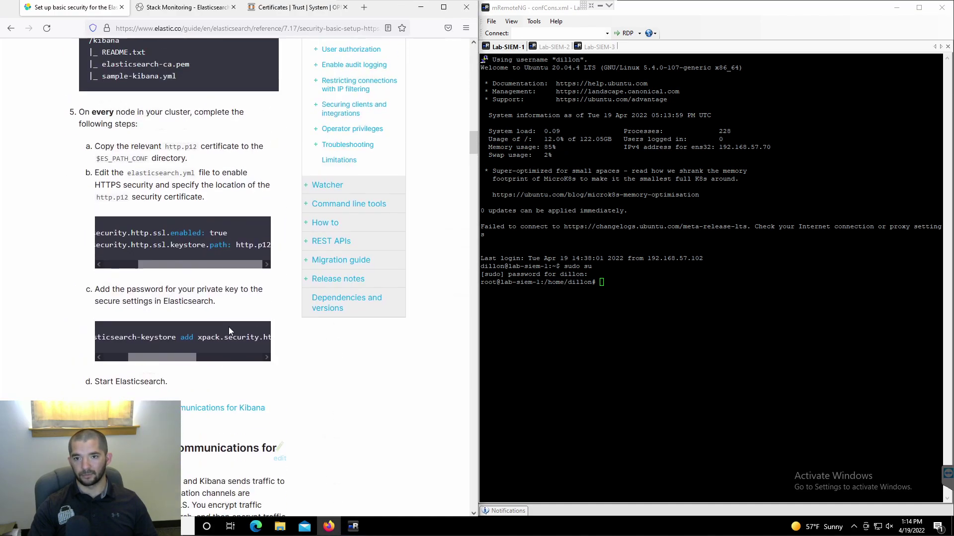
{"action": "scroll", "coordinate": [229, 327], "scroll_direction": "up", "scroll_amount": 6}
{"action": "scroll", "coordinate": [232, 329], "scroll_direction": "down", "scroll_amount": 15}
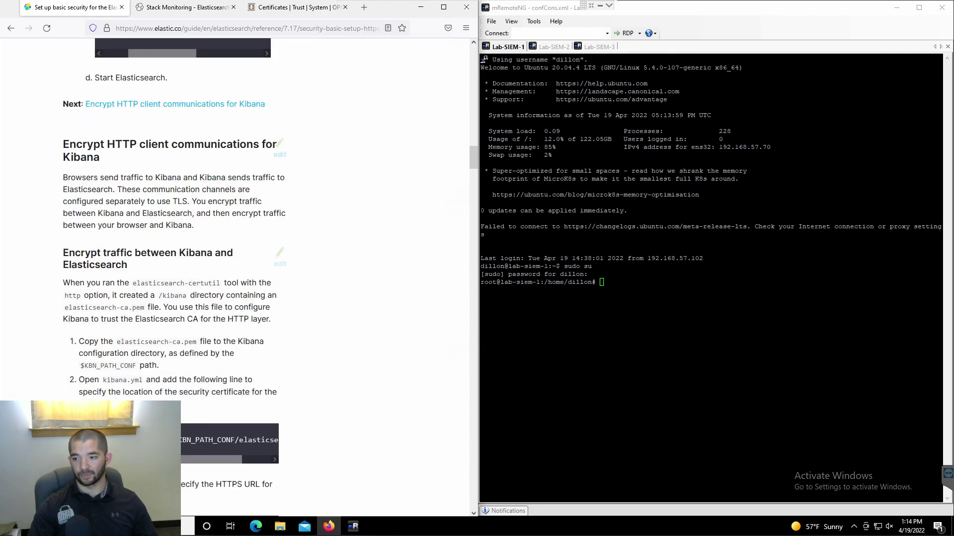
Change into /usr/share/elasticsearch and list its contents.
{"action": "left_click", "coordinate": [646, 348]}
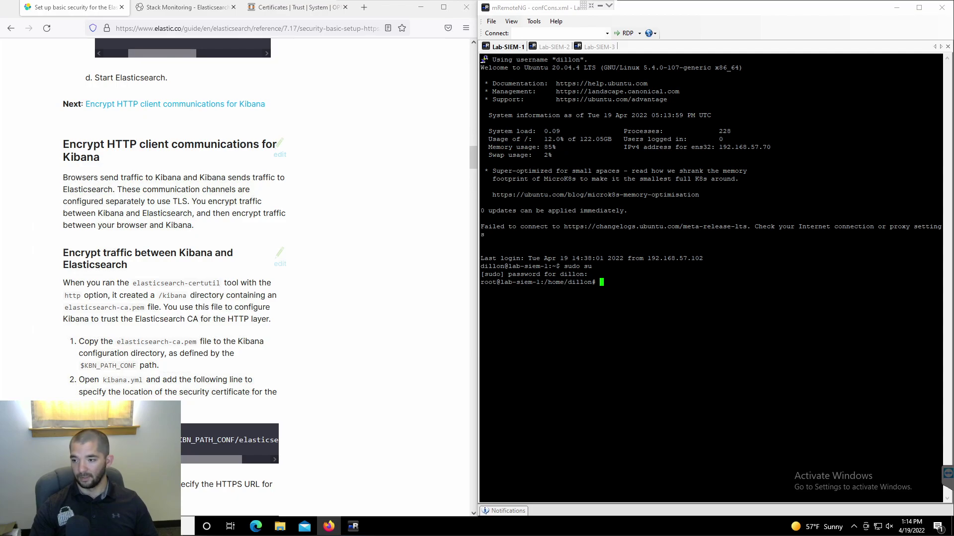
{"action": "type", "text": "cd /usr/share/el"}
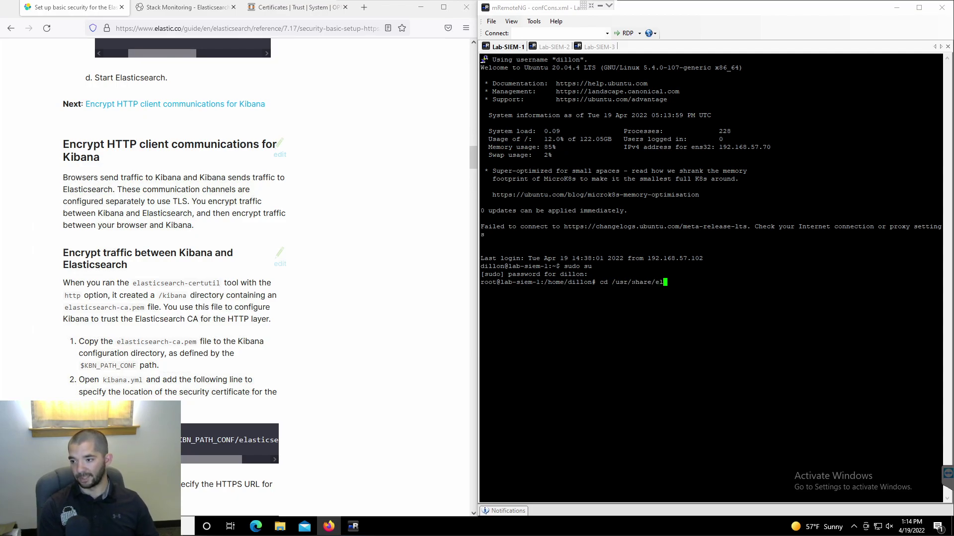
{"action": "key", "text": "Tab"}
{"action": "key", "text": "Return"}
{"action": "type", "text": "ls"}
{"action": "key", "text": "Return"}
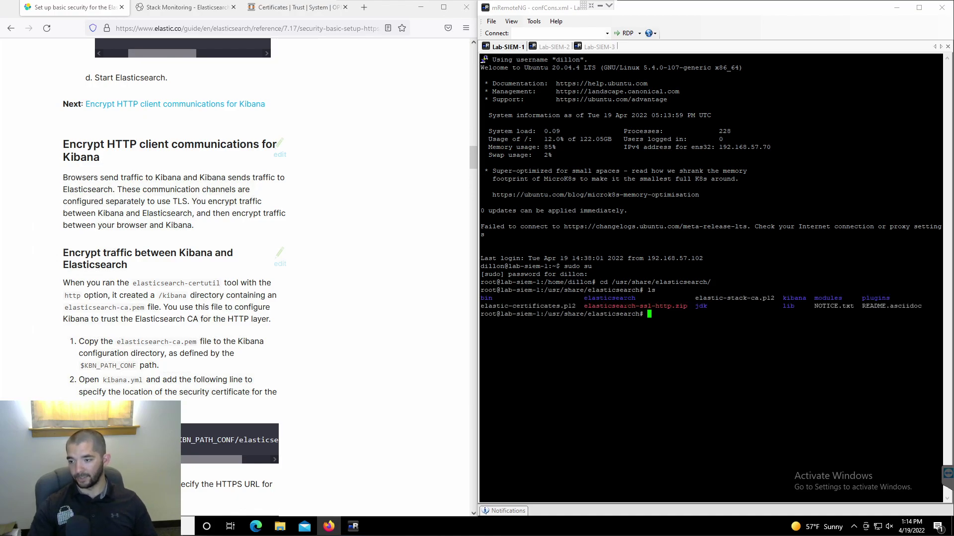
{"action": "double_click", "coordinate": [610, 298]}
{"action": "left_click", "coordinate": [794, 298]}
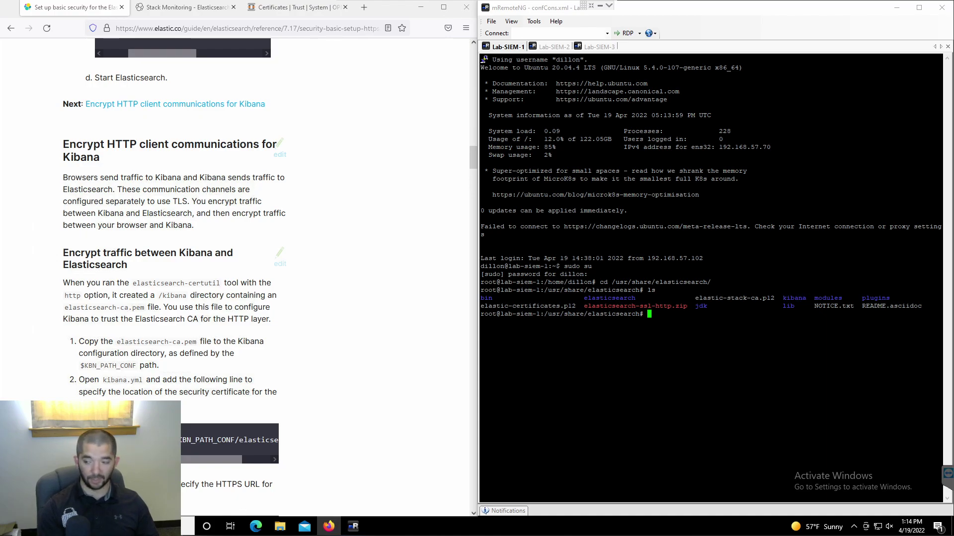
Enter the kibana folder, run ls -lah and select elasticsearch-ca.pem.
{"action": "type", "text": "cd kib"}
{"action": "key", "text": "Tab"}
{"action": "key", "text": "Return"}
{"action": "type", "text": "ls -lah"}
{"action": "key", "text": "Return"}
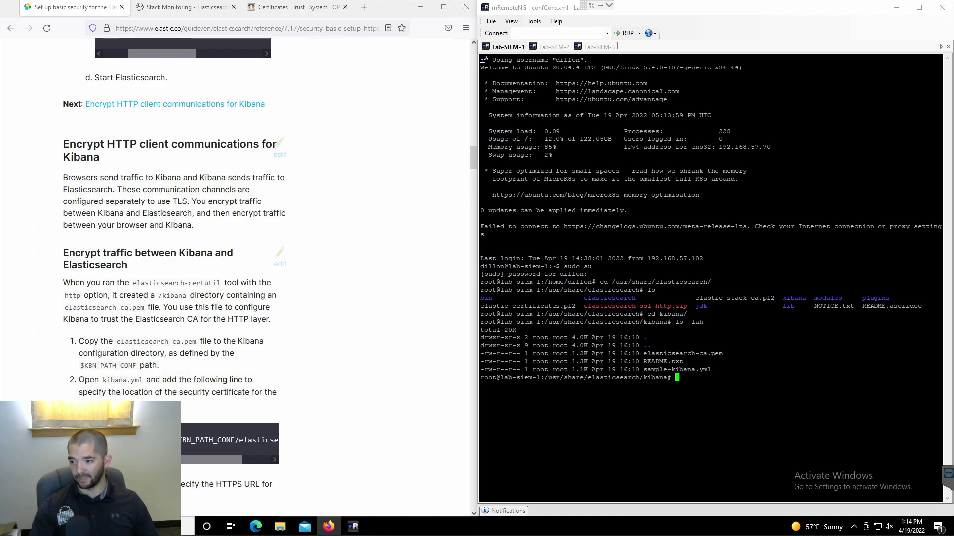
{"action": "left_click_drag", "start_coordinate": [939, 353], "coordinate": [648, 354]}
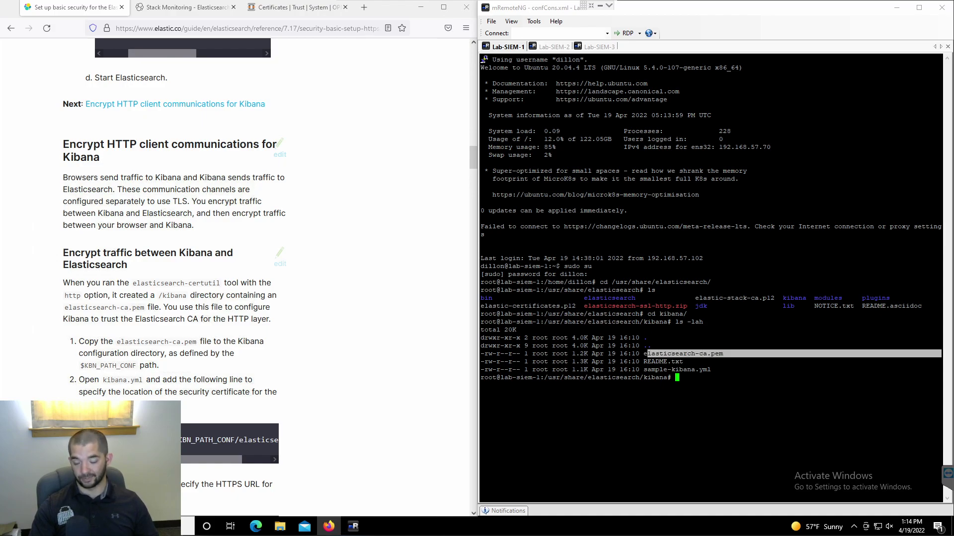
{"action": "left_click", "coordinate": [695, 354]}
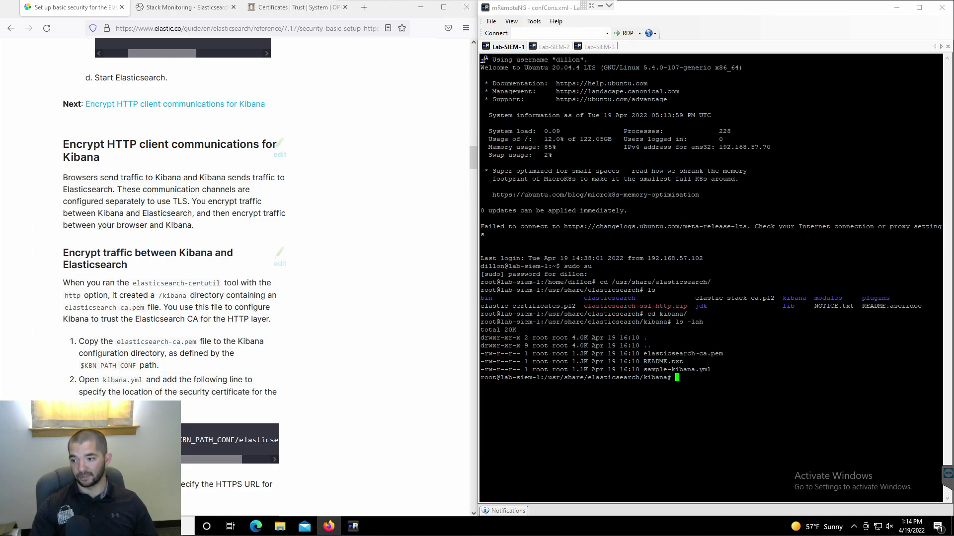
{"action": "double_click", "coordinate": [696, 353]}
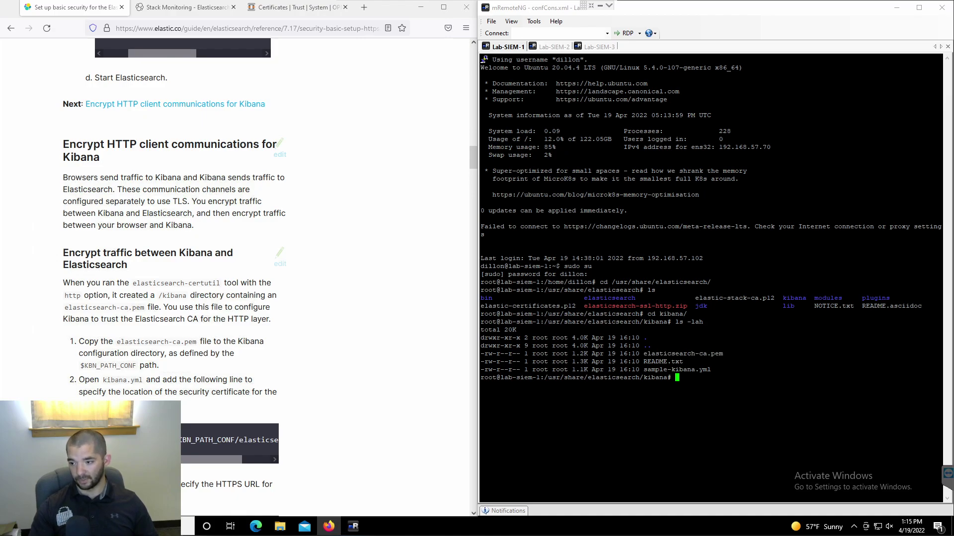
Copy elasticsearch-ca.pem into /etc/kibana/.
{"action": "type", "text": "cp el"}
{"action": "key", "text": "Tab"}
{"action": "type", "text": "/etc/el"}
{"action": "key", "text": "Tab"}
{"action": "key", "text": "BackSpace"}
{"action": "key", "text": "BackSpace"}
{"action": "key", "text": "BackSpace"}
{"action": "key", "text": "BackSpace"}
{"action": "key", "text": "BackSpace"}
{"action": "key", "text": "BackSpace"}
{"action": "key", "text": "BackSpace"}
{"action": "key", "text": "BackSpace"}
{"action": "key", "text": "BackSpace"}
{"action": "key", "text": "BackSpace"}
{"action": "key", "text": "BackSpace"}
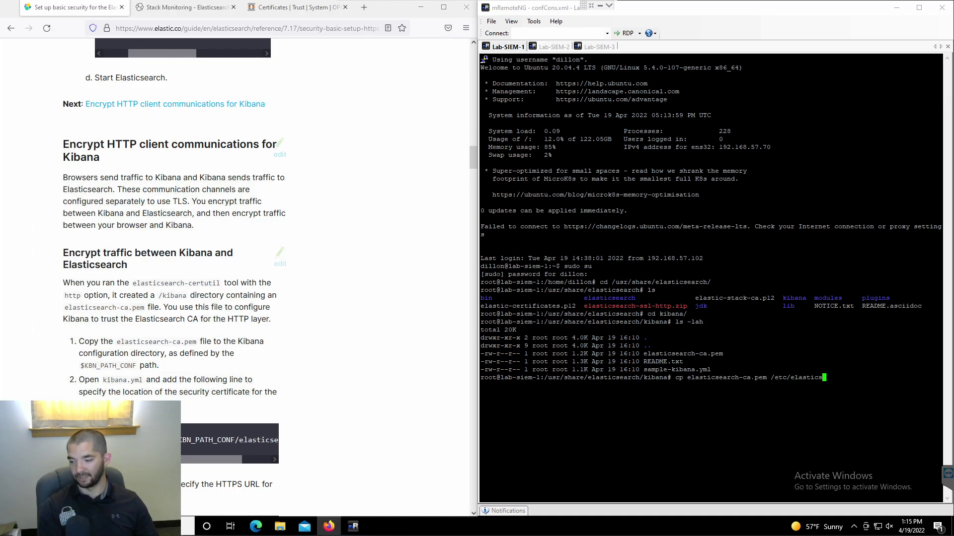
{"action": "key", "text": "BackSpace"}
{"action": "key", "text": "BackSpace"}
{"action": "key", "text": "BackSpace"}
{"action": "type", "text": "ki"}
{"action": "key", "text": "Tab"}
{"action": "key", "text": "Return"}
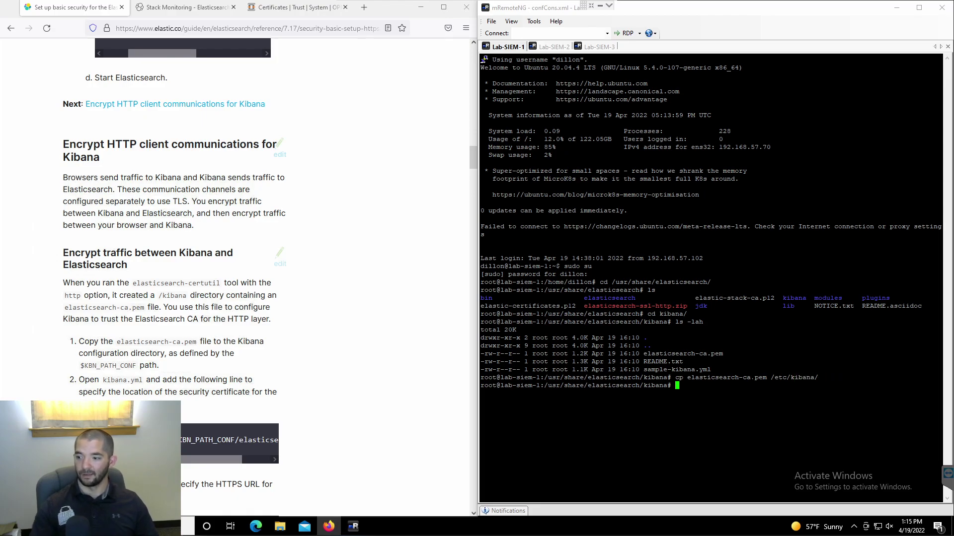
Copy the elasticsearch.ssl.certificateAuthorities line from the Elastic docs.
{"action": "left_click", "coordinate": [315, 268]}
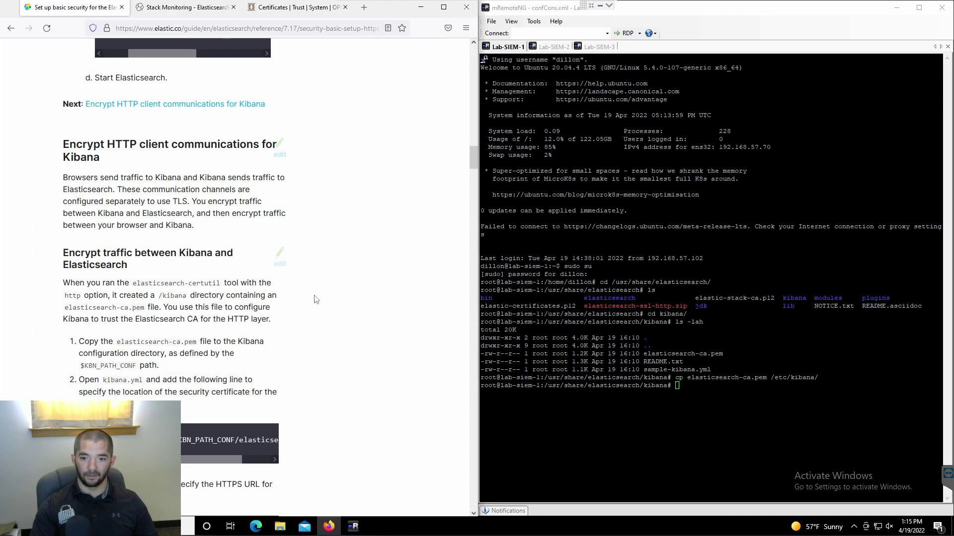
{"action": "scroll", "coordinate": [318, 308], "scroll_direction": "down", "scroll_amount": 2}
{"action": "left_click_drag", "start_coordinate": [90, 290], "coordinate": [236, 316]}
{"action": "scroll", "coordinate": [179, 389], "scroll_direction": "left", "scroll_amount": 5}
{"action": "left_click_drag", "start_coordinate": [89, 389], "coordinate": [279, 391]}
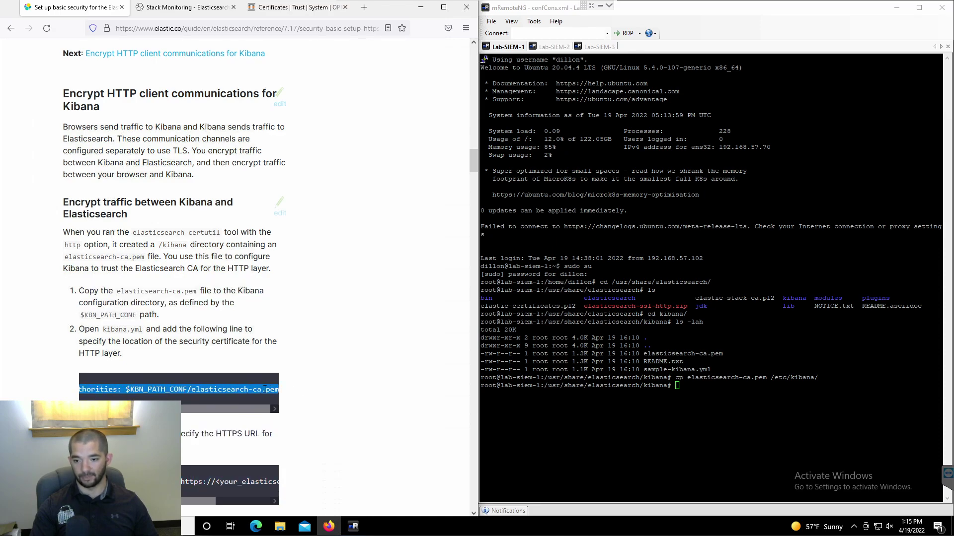
{"action": "right_click", "coordinate": [264, 389]}
{"action": "left_click", "coordinate": [276, 400]}
{"action": "left_click", "coordinate": [596, 423]}
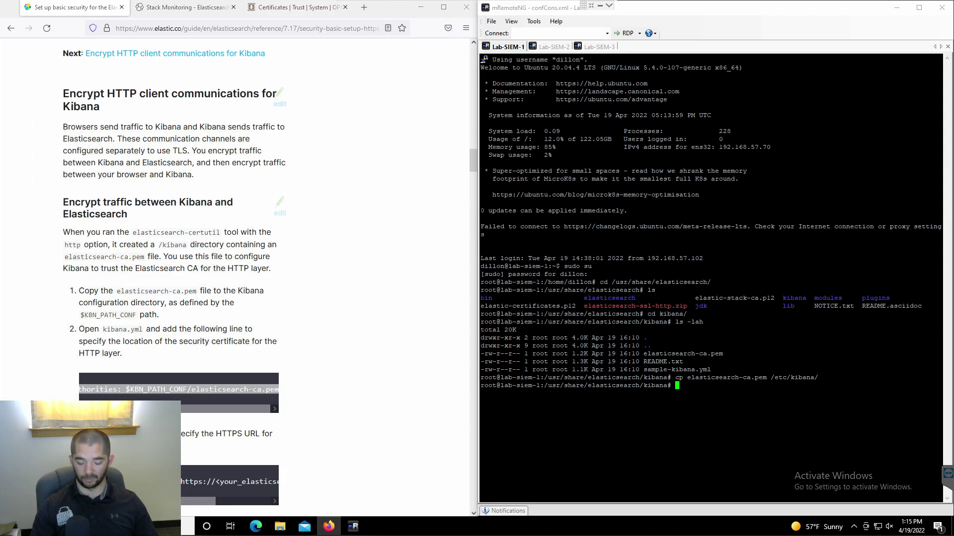
Open /etc/kibana/kibana.yml in nano and go to the certificateAuthorities line.
{"action": "type", "text": "nano /etc/"}
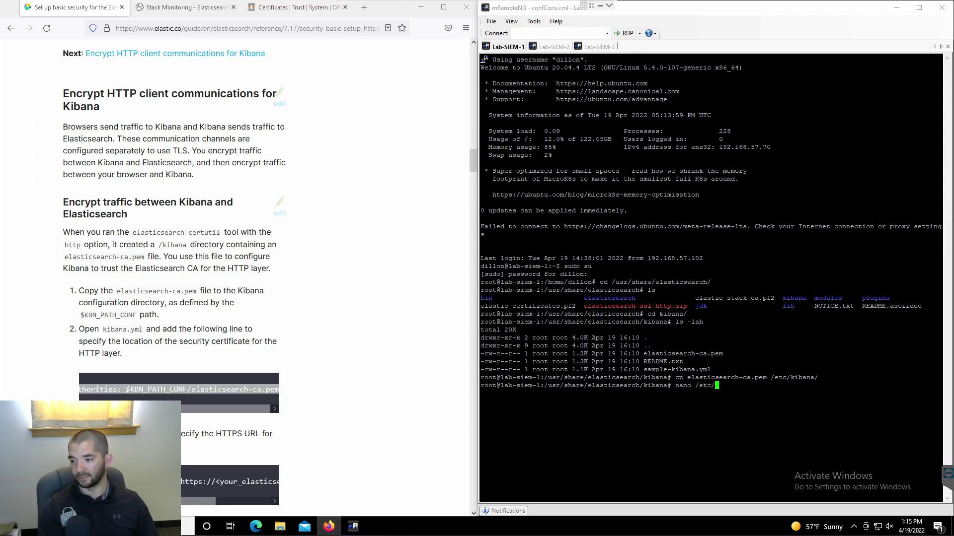
{"action": "type", "text": "kibana/kibana.yml"}
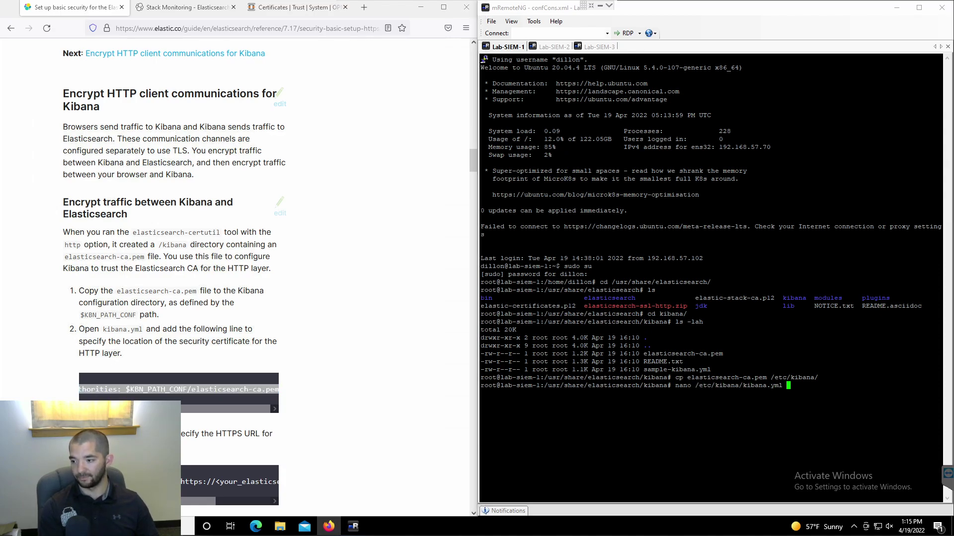
{"action": "key", "text": "Return"}
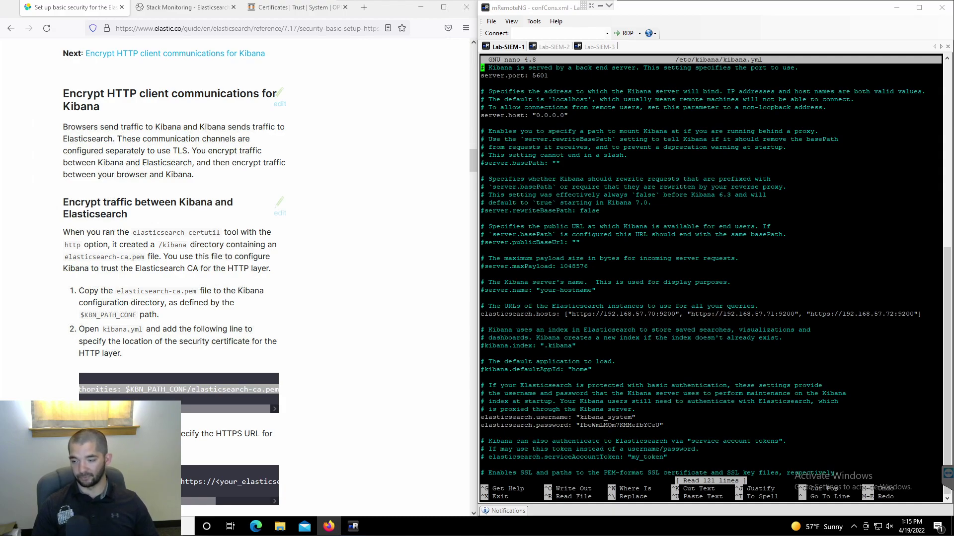
{"action": "key", "text": "Page_Down"}
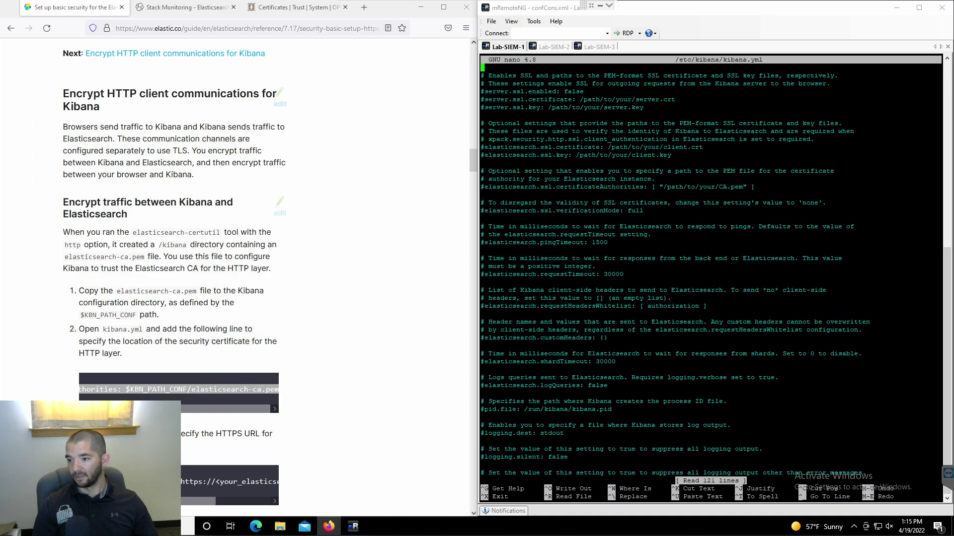
{"action": "key", "text": "Page_Down"}
{"action": "key", "text": "Down"}
{"action": "key", "text": "Down"}
{"action": "key", "text": "Down"}
{"action": "key", "text": "Down"}
{"action": "key", "text": "Down"}
{"action": "key", "text": "Down"}
{"action": "key", "text": "Down"}
{"action": "key", "text": "Down"}
{"action": "key", "text": "Down"}
{"action": "key", "text": "Down"}
{"action": "key", "text": "Down"}
{"action": "key", "text": "Down"}
{"action": "key", "text": "Down"}
{"action": "key", "text": "Down"}
{"action": "key", "text": "Down"}
{"action": "key", "text": "Down"}
{"action": "key", "text": "Down"}
{"action": "key", "text": "Down"}
{"action": "key", "text": "Down"}
{"action": "key", "text": "Down"}
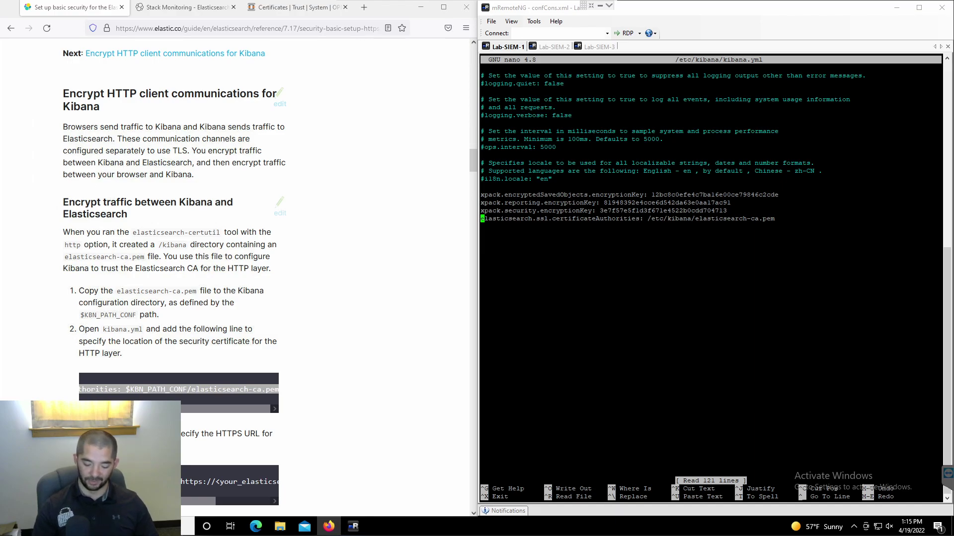
{"action": "key", "text": "Left"}
Replace it with the pasted setting pointing to /etc/kibana/elasticsearch-ca.pem, and save.
{"action": "key", "text": "BackSpace"}
{"action": "key", "text": "BackSpace"}
{"action": "key", "text": "BackSpace"}
{"action": "key", "text": "BackSpace"}
{"action": "key", "text": "BackSpace"}
{"action": "key", "text": "BackSpace"}
{"action": "key", "text": "BackSpace"}
{"action": "key", "text": "BackSpace"}
{"action": "key", "text": "BackSpace"}
{"action": "key", "text": "BackSpace"}
{"action": "key", "text": "BackSpace"}
{"action": "key", "text": "BackSpace"}
{"action": "key", "text": "BackSpace"}
{"action": "key", "text": "BackSpace"}
{"action": "key", "text": "BackSpace"}
{"action": "key", "text": "BackSpace"}
{"action": "key", "text": "BackSpace"}
{"action": "key", "text": "BackSpace"}
{"action": "key", "text": "BackSpace"}
{"action": "key", "text": "BackSpace"}
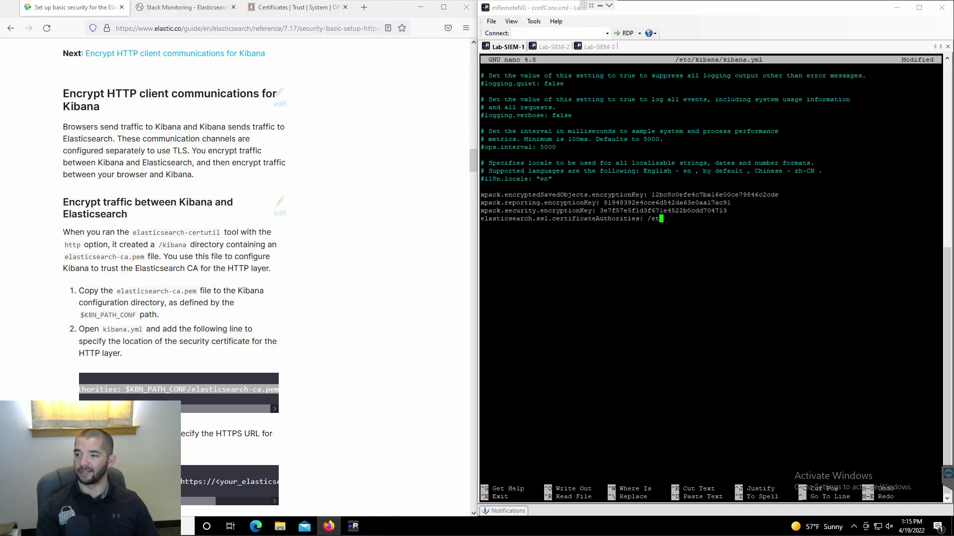
{"action": "key", "text": "BackSpace"}
{"action": "key", "text": "BackSpace"}
{"action": "key", "text": "BackSpace"}
{"action": "key", "text": "BackSpace"}
{"action": "key", "text": "BackSpace"}
{"action": "key", "text": "BackSpace"}
{"action": "key", "text": "BackSpace"}
{"action": "key", "text": "BackSpace"}
{"action": "key", "text": "BackSpace"}
{"action": "key", "text": "BackSpace"}
{"action": "key", "text": "BackSpace"}
{"action": "key", "text": "BackSpace"}
{"action": "key", "text": "BackSpace"}
{"action": "key", "text": "BackSpace"}
{"action": "key", "text": "BackSpace"}
{"action": "key", "text": "BackSpace"}
{"action": "key", "text": "BackSpace"}
{"action": "key", "text": "BackSpace"}
{"action": "key", "text": "BackSpace"}
{"action": "key", "text": "BackSpace"}
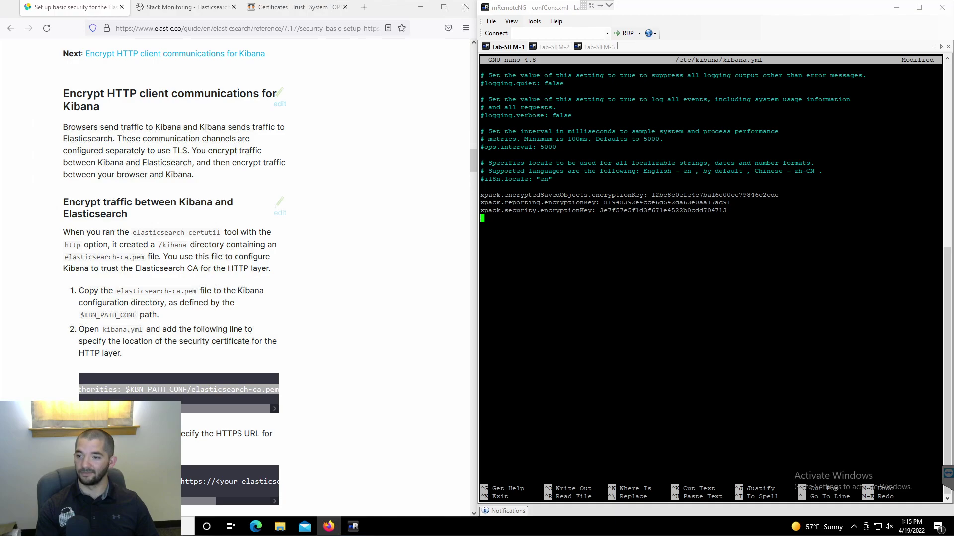
{"action": "key", "text": "shift+Insert"}
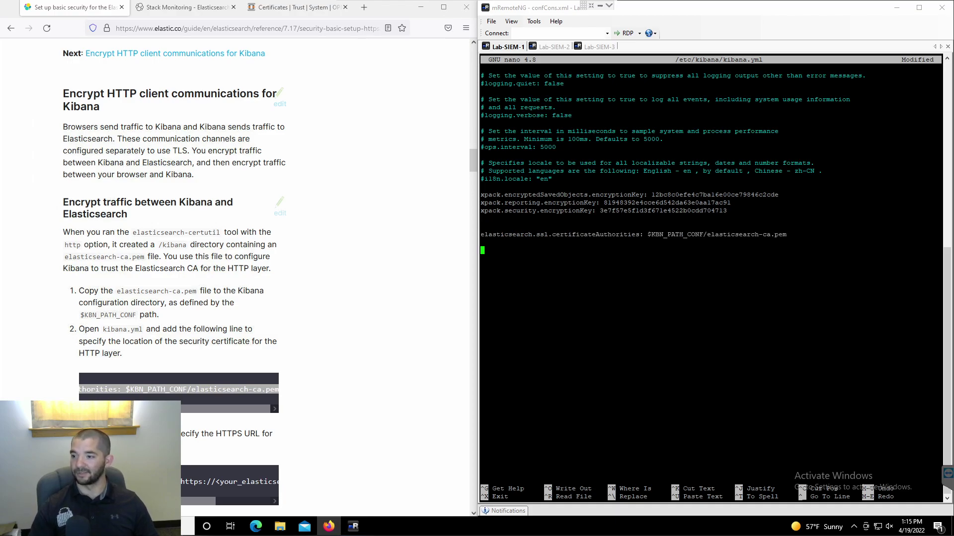
{"action": "left_click", "coordinate": [482, 234]}
{"action": "key", "text": "BackSpace"}
{"action": "key", "text": "BackSpace"}
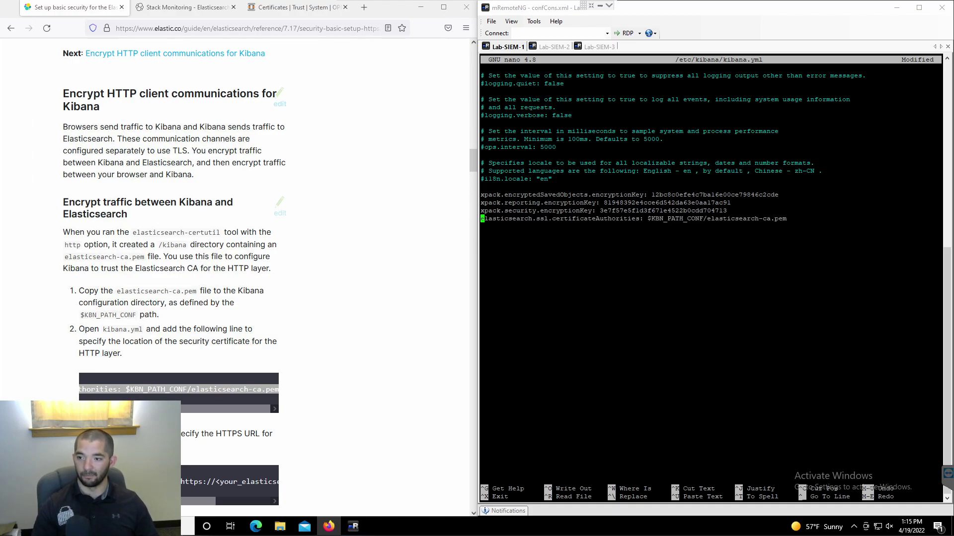
{"action": "key", "text": "Right"}
{"action": "key", "text": "Right"}
{"action": "key", "text": "Right"}
{"action": "key", "text": "Right"}
{"action": "key", "text": "Right"}
{"action": "key", "text": "Right"}
{"action": "key", "text": "Right"}
{"action": "key", "text": "Right"}
{"action": "key", "text": "Right"}
{"action": "key", "text": "Right"}
{"action": "key", "text": "Right"}
{"action": "key", "text": "Right"}
{"action": "key", "text": "Right"}
{"action": "key", "text": "Right"}
{"action": "key", "text": "Right"}
{"action": "key", "text": "Right"}
{"action": "key", "text": "Right"}
{"action": "key", "text": "Right"}
{"action": "key", "text": "Right"}
{"action": "key", "text": "Right"}
{"action": "key", "text": "Right"}
{"action": "key", "text": "Right"}
{"action": "key", "text": "Right"}
{"action": "key", "text": "Right"}
{"action": "key", "text": "Right"}
{"action": "key", "text": "Right"}
{"action": "key", "text": "Right"}
{"action": "key", "text": "Right"}
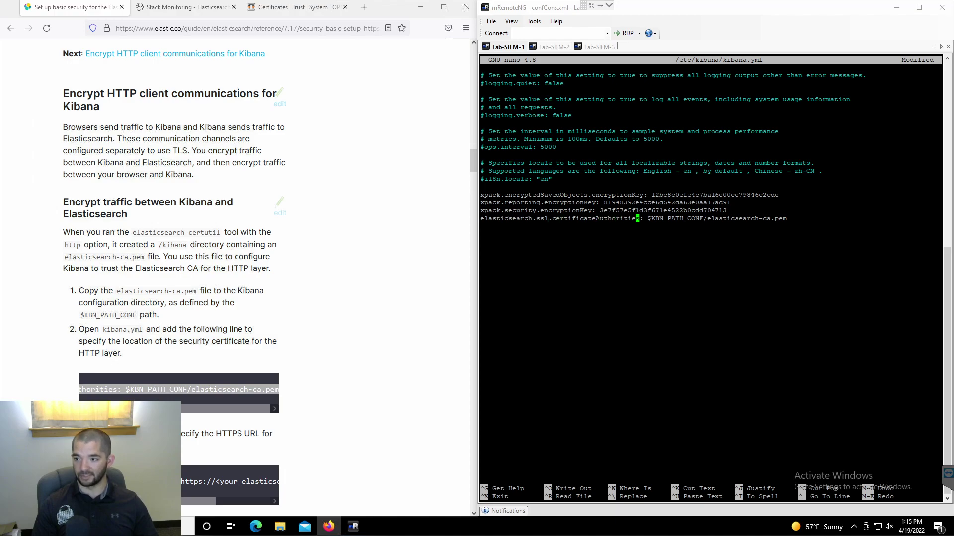
{"action": "key", "text": "Left"}
{"action": "key", "text": "BackSpace"}
{"action": "key", "text": "BackSpace"}
{"action": "key", "text": "BackSpace"}
{"action": "key", "text": "BackSpace"}
{"action": "key", "text": "BackSpace"}
{"action": "key", "text": "BackSpace"}
{"action": "key", "text": "BackSpace"}
{"action": "key", "text": "BackSpace"}
{"action": "key", "text": "BackSpace"}
{"action": "key", "text": "BackSpace"}
{"action": "key", "text": "BackSpace"}
{"action": "key", "text": "BackSpace"}
{"action": "key", "text": "BackSpace"}
{"action": "key", "text": "BackSpace"}
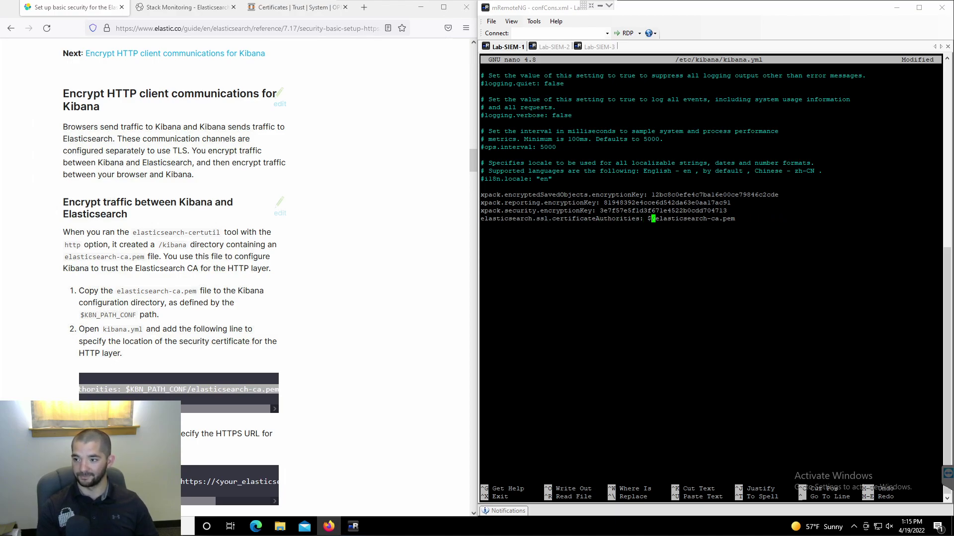
{"action": "type", "text": "etc/"}
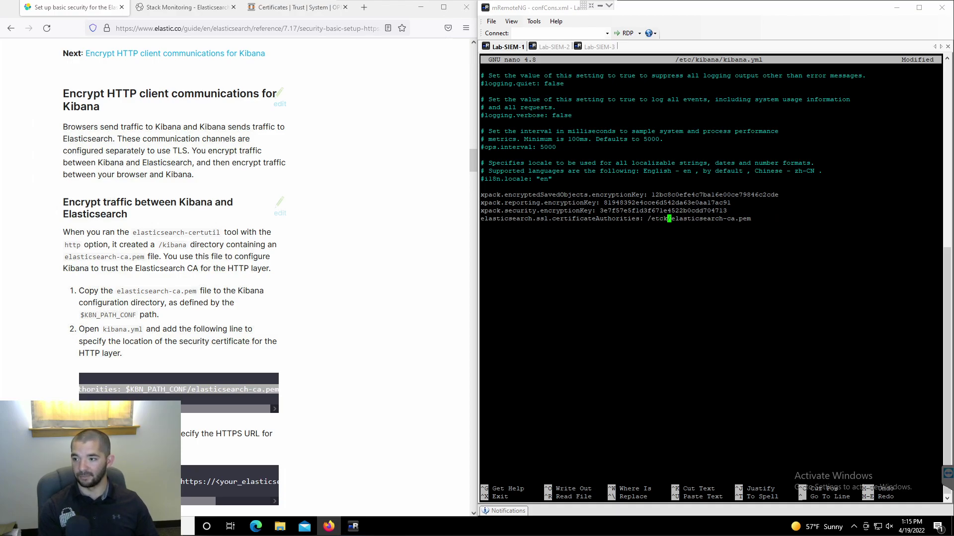
{"action": "type", "text": "kibana"}
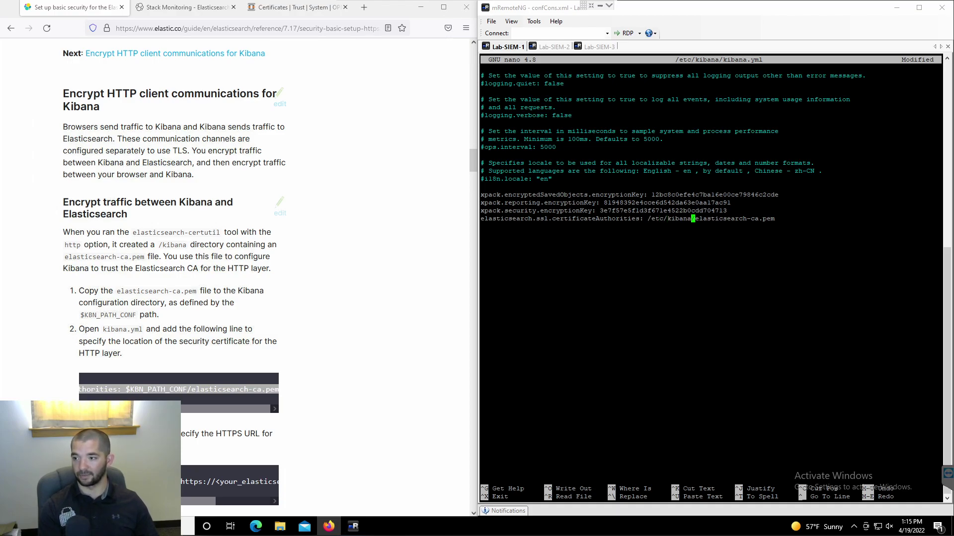
{"action": "key", "text": "ctrl+o"}
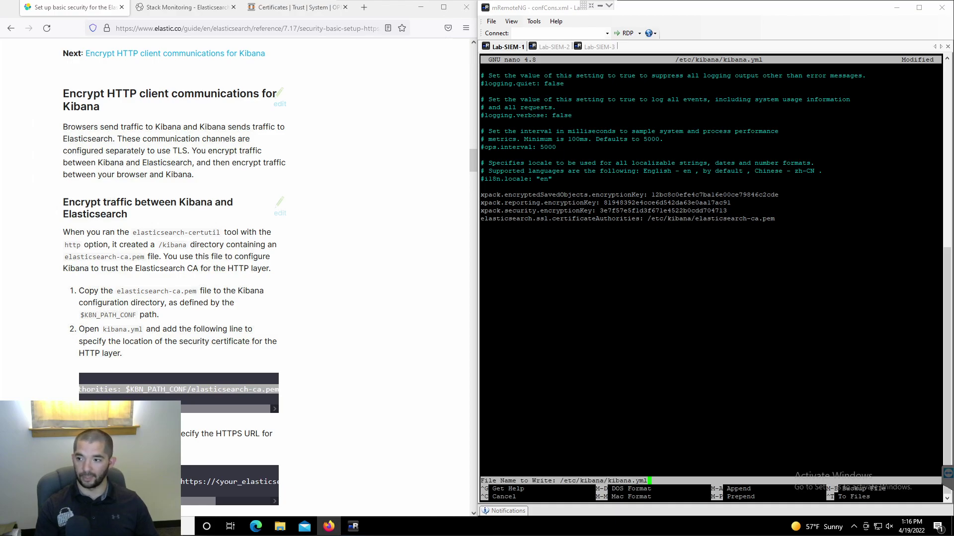
{"action": "key", "text": "Return"}
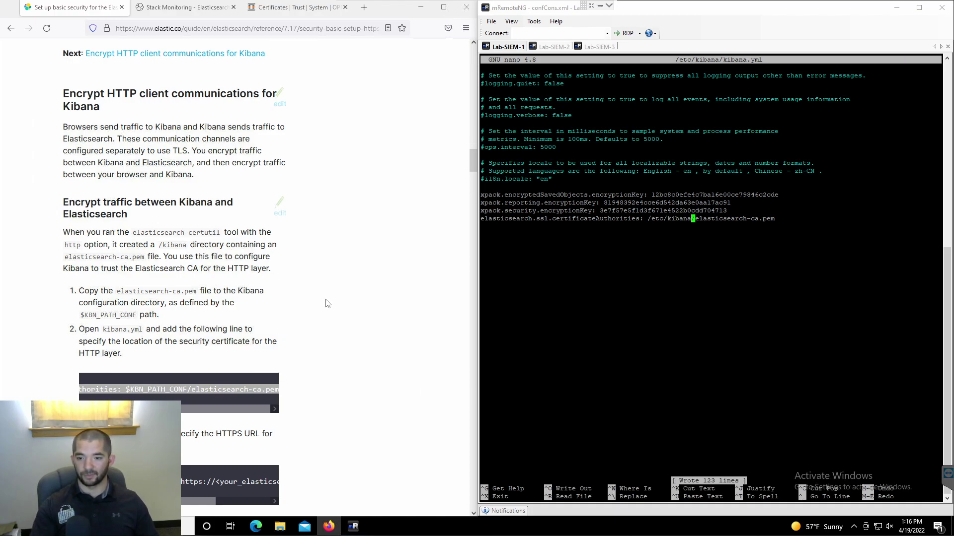
{"action": "key", "text": "Up"}
{"action": "key", "text": "Up"}
{"action": "key", "text": "Up"}
{"action": "key", "text": "Up"}
{"action": "key", "text": "Up"}
{"action": "key", "text": "Up"}
{"action": "key", "text": "Up"}
{"action": "key", "text": "Up"}
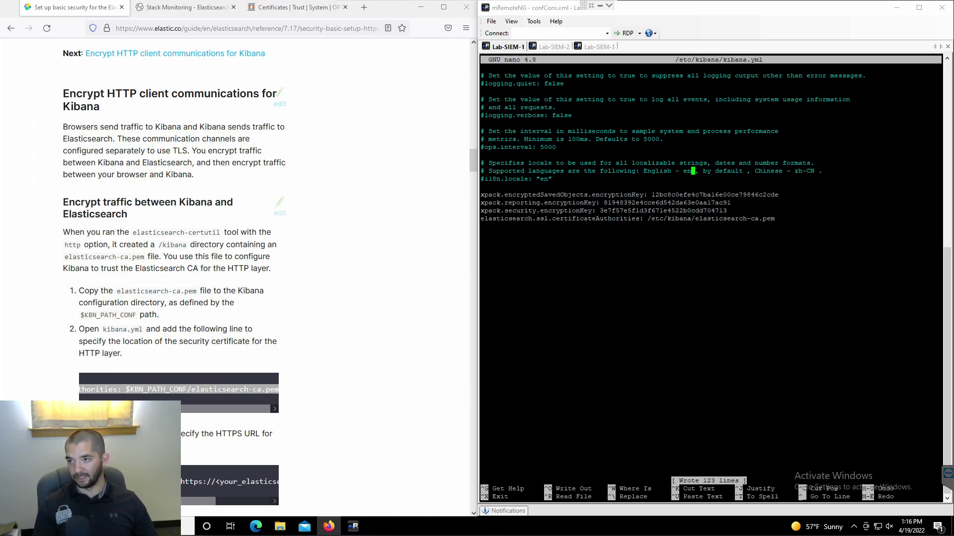
{"action": "key", "text": "Up"}
{"action": "key", "text": "Up"}
{"action": "key", "text": "Up"}
{"action": "key", "text": "Up"}
{"action": "key", "text": "Up"}
{"action": "key", "text": "Up"}
{"action": "key", "text": "Up"}
{"action": "key", "text": "Up"}
{"action": "key", "text": "Up"}
{"action": "key", "text": "Up"}
{"action": "key", "text": "Up"}
{"action": "key", "text": "Up"}
{"action": "key", "text": "Up"}
{"action": "key", "text": "Up"}
{"action": "key", "text": "Up"}
{"action": "key", "text": "Up"}
{"action": "key", "text": "Up"}
{"action": "key", "text": "Up"}
{"action": "key", "text": "Up"}
{"action": "key", "text": "Up"}
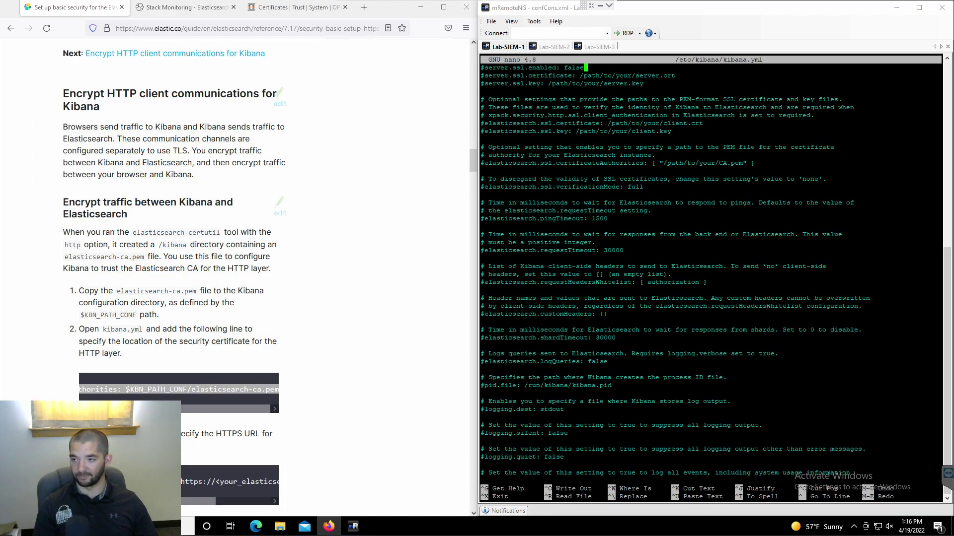
{"action": "key", "text": "Up"}
{"action": "key", "text": "Up"}
{"action": "key", "text": "Up"}
{"action": "key", "text": "Up"}
{"action": "key", "text": "Up"}
{"action": "key", "text": "Up"}
{"action": "key", "text": "Up"}
{"action": "key", "text": "Up"}
{"action": "key", "text": "Up"}
{"action": "key", "text": "Up"}
{"action": "key", "text": "Up"}
{"action": "key", "text": "Up"}
{"action": "key", "text": "Up"}
{"action": "key", "text": "Up"}
{"action": "key", "text": "Up"}
{"action": "key", "text": "Up"}
{"action": "key", "text": "Up"}
{"action": "key", "text": "Up"}
{"action": "key", "text": "Up"}
{"action": "key", "text": "Up"}
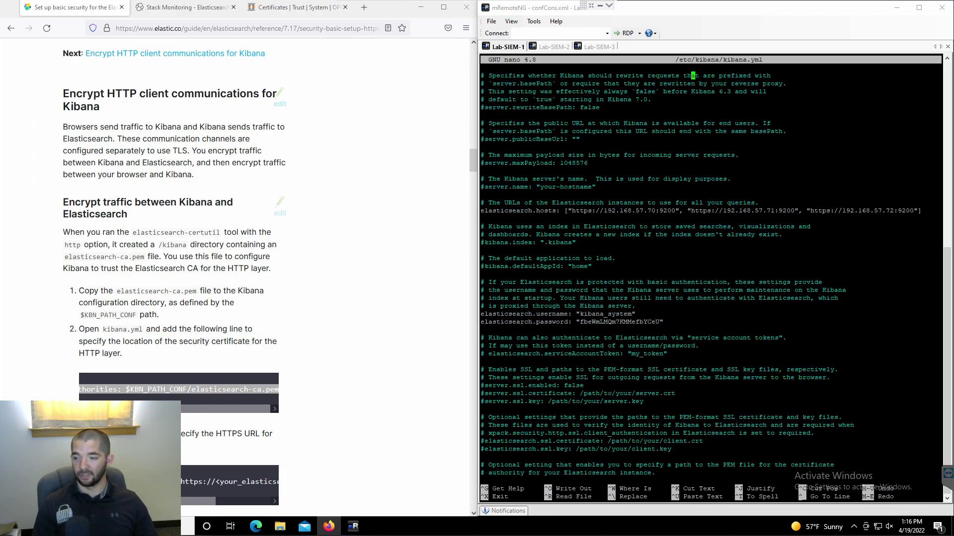
{"action": "key", "text": "Down"}
{"action": "key", "text": "Down"}
{"action": "key", "text": "Down"}
{"action": "key", "text": "Down"}
{"action": "key", "text": "Down"}
{"action": "key", "text": "Down"}
{"action": "key", "text": "Down"}
{"action": "key", "text": "Down"}
{"action": "key", "text": "Down"}
{"action": "key", "text": "Down"}
{"action": "key", "text": "Down"}
{"action": "key", "text": "Down"}
{"action": "key", "text": "Down"}
{"action": "key", "text": "Down"}
{"action": "key", "text": "Down"}
{"action": "key", "text": "Down"}
{"action": "key", "text": "Down"}
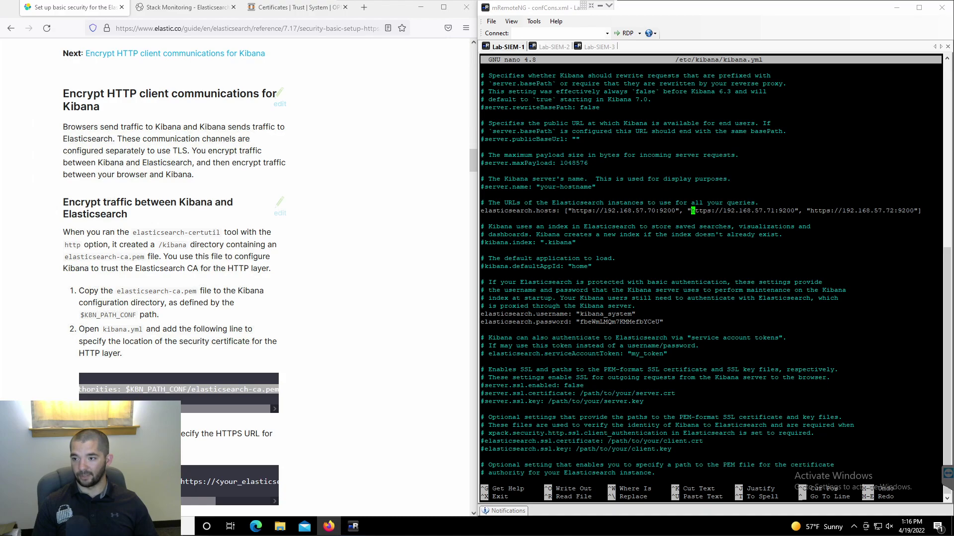
{"action": "key", "text": "Left"}
{"action": "key", "text": "Left"}
{"action": "key", "text": "Left"}
{"action": "key", "text": "Left"}
{"action": "key", "text": "Left"}
{"action": "key", "text": "Left"}
{"action": "key", "text": "Left"}
{"action": "key", "text": "Left"}
{"action": "key", "text": "Left"}
{"action": "key", "text": "Left"}
{"action": "key", "text": "Left"}
{"action": "key", "text": "Left"}
{"action": "key", "text": "Left"}
{"action": "key", "text": "Left"}
{"action": "key", "text": "Left"}
{"action": "key", "text": "Left"}
{"action": "key", "text": "Left"}
{"action": "key", "text": "Left"}
{"action": "key", "text": "Left"}
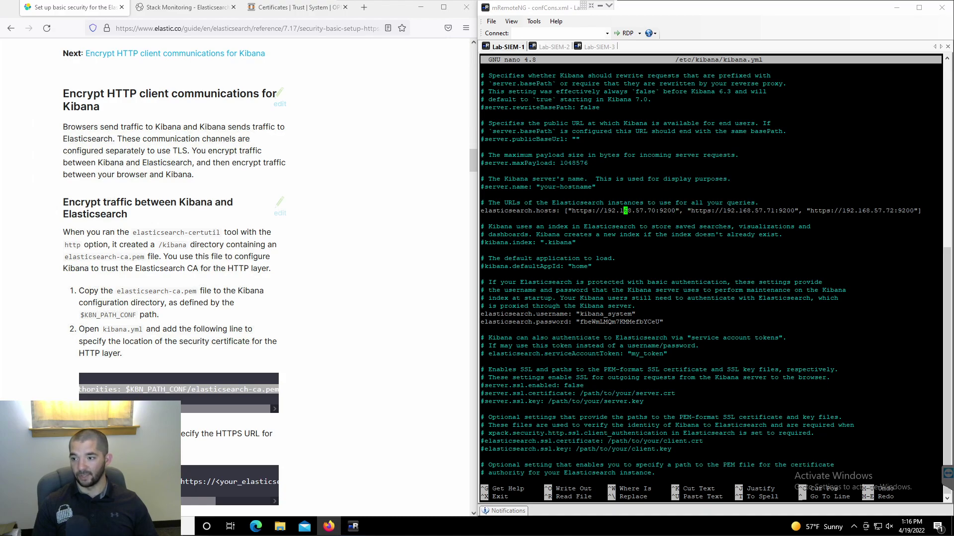
{"action": "key", "text": "Left"}
{"action": "key", "text": "Left"}
{"action": "key", "text": "Left"}
{"action": "key", "text": "Left"}
{"action": "key", "text": "Left"}
{"action": "key", "text": "Left"}
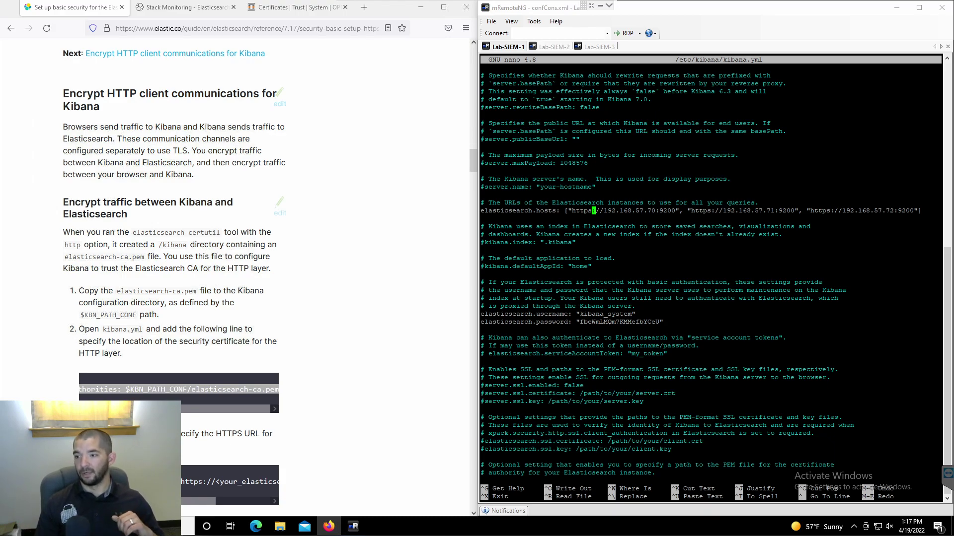
Check the certificateAuthorities path in kibana.yml against the docs' Restart Kibana step.
{"action": "key", "text": "Down"}
{"action": "key", "text": "Down"}
{"action": "key", "text": "Down"}
{"action": "key", "text": "Down"}
{"action": "key", "text": "Down"}
{"action": "key", "text": "Down"}
{"action": "key", "text": "Down"}
{"action": "key", "text": "Down"}
{"action": "key", "text": "Down"}
{"action": "key", "text": "Down"}
{"action": "key", "text": "Down"}
{"action": "key", "text": "Down"}
{"action": "key", "text": "Down"}
{"action": "key", "text": "Down"}
{"action": "key", "text": "Down"}
{"action": "key", "text": "Down"}
{"action": "key", "text": "Down"}
{"action": "key", "text": "Down"}
{"action": "key", "text": "Down"}
{"action": "key", "text": "Down"}
{"action": "key", "text": "Down"}
{"action": "key", "text": "Down"}
{"action": "key", "text": "Down"}
{"action": "key", "text": "Down"}
{"action": "key", "text": "Down"}
{"action": "key", "text": "Down"}
{"action": "key", "text": "Down"}
{"action": "key", "text": "Down"}
{"action": "key", "text": "Down"}
{"action": "key", "text": "Down"}
{"action": "key", "text": "Down"}
{"action": "key", "text": "Down"}
{"action": "key", "text": "Down"}
{"action": "key", "text": "Down"}
{"action": "key", "text": "Down"}
{"action": "key", "text": "Down"}
{"action": "key", "text": "Down"}
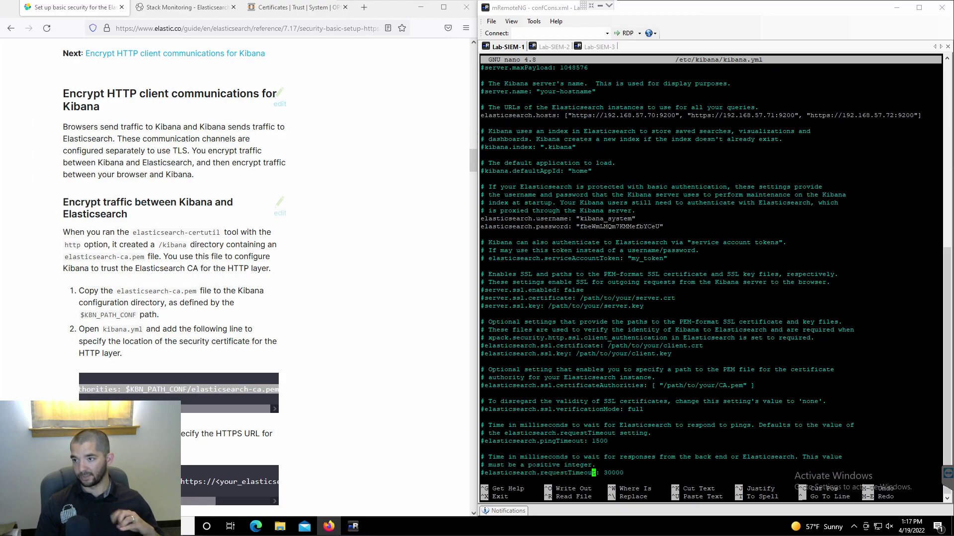
{"action": "key", "text": "Down"}
{"action": "key", "text": "Down"}
{"action": "key", "text": "Down"}
{"action": "key", "text": "Down"}
{"action": "key", "text": "Down"}
{"action": "key", "text": "Down"}
{"action": "key", "text": "Down"}
{"action": "key", "text": "Down"}
{"action": "key", "text": "Down"}
{"action": "key", "text": "Down"}
{"action": "key", "text": "Down"}
{"action": "key", "text": "Down"}
{"action": "key", "text": "Down"}
{"action": "key", "text": "Down"}
{"action": "key", "text": "Down"}
{"action": "key", "text": "Down"}
{"action": "key", "text": "Down"}
{"action": "key", "text": "Down"}
{"action": "key", "text": "Down"}
{"action": "key", "text": "Down"}
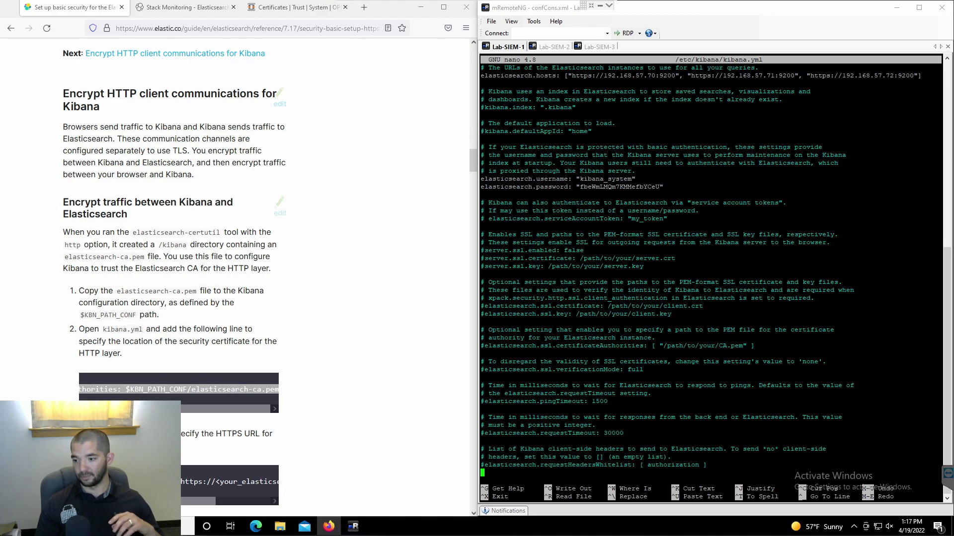
{"action": "key", "text": "Down"}
{"action": "key", "text": "Down"}
{"action": "key", "text": "Down"}
{"action": "key", "text": "Down"}
{"action": "key", "text": "Down"}
{"action": "key", "text": "Down"}
{"action": "key", "text": "Down"}
{"action": "key", "text": "Down"}
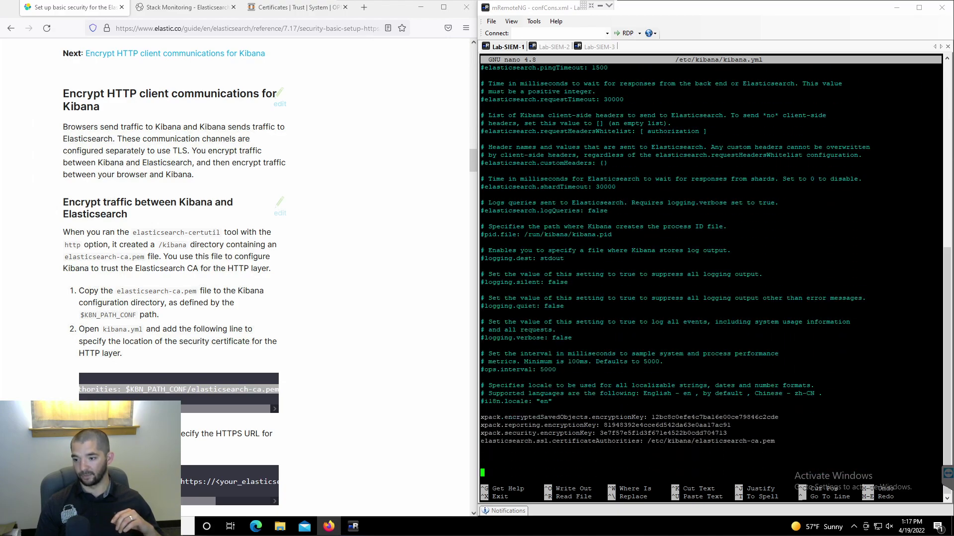
{"action": "key", "text": "Up"}
{"action": "key", "text": "Up"}
{"action": "key", "text": "Up"}
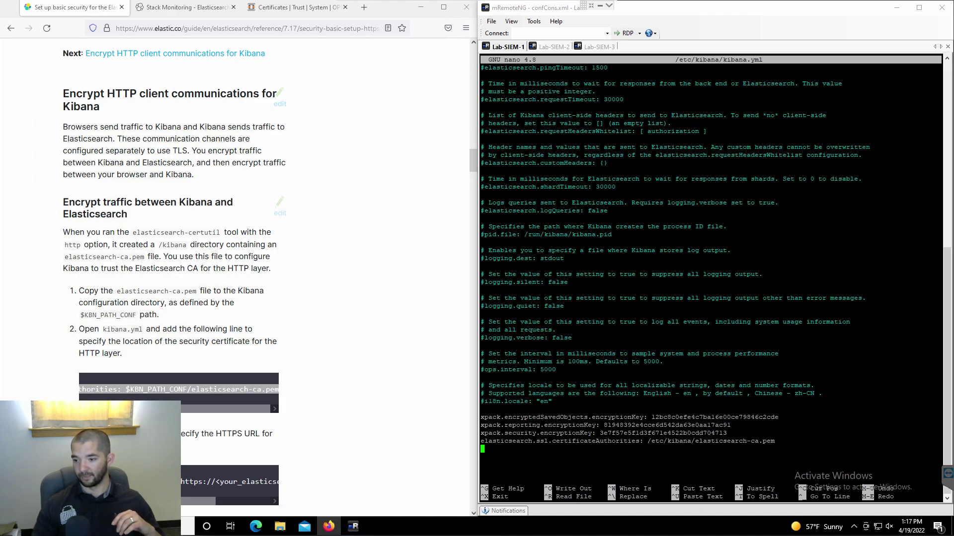
{"action": "double_click", "coordinate": [680, 441]}
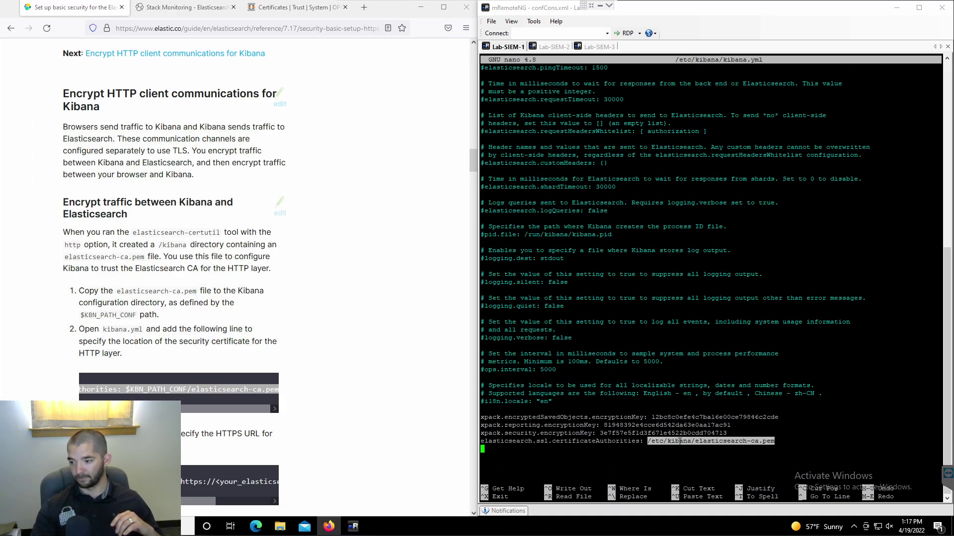
{"action": "left_click", "coordinate": [336, 425]}
{"action": "scroll", "coordinate": [336, 425], "scroll_direction": "down", "scroll_amount": 4}
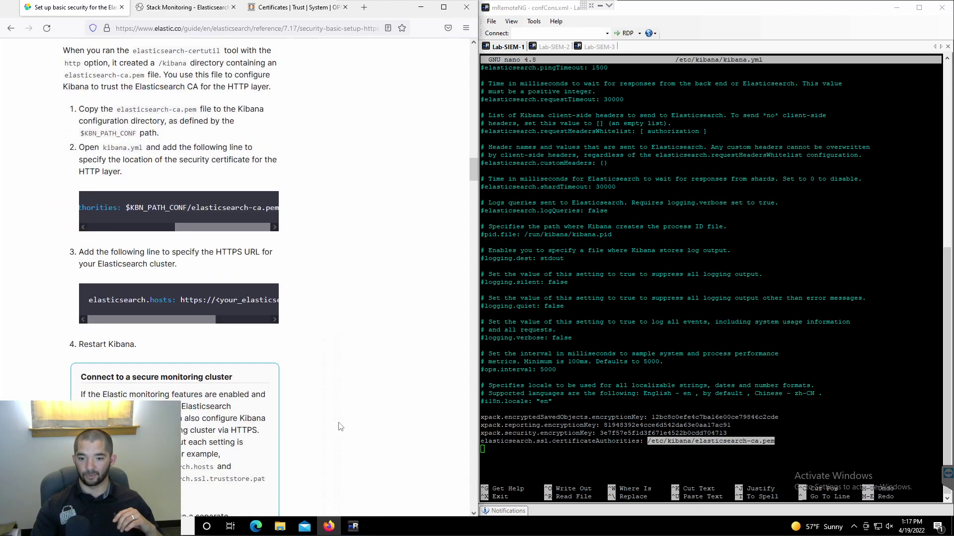
{"action": "left_click_drag", "start_coordinate": [141, 323], "coordinate": [72, 325]}
{"action": "key", "text": "alt+Tab"}
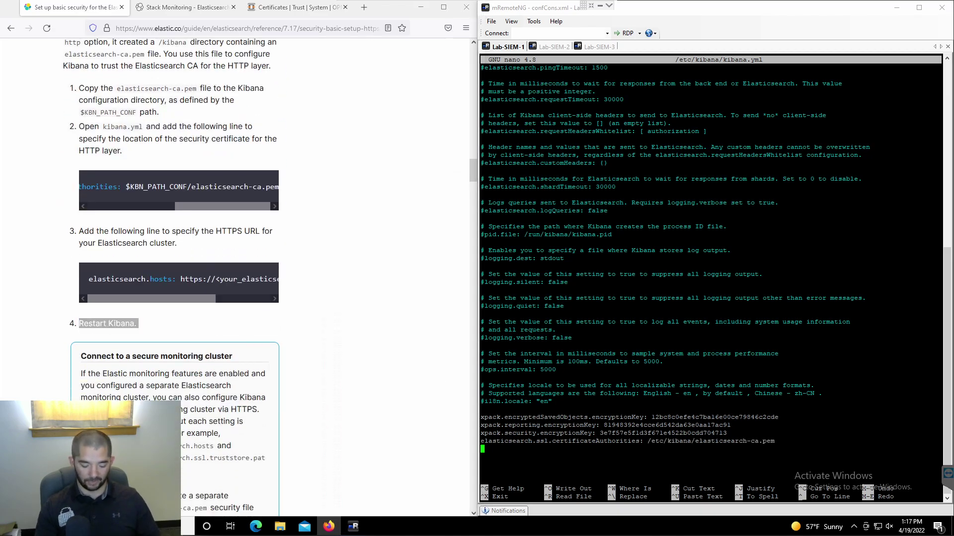
Save and exit nano, then run systemctl restart kibana.
{"action": "key", "text": "ctrl+o"}
{"action": "key", "text": "Return"}
{"action": "key", "text": "ctrl+x"}
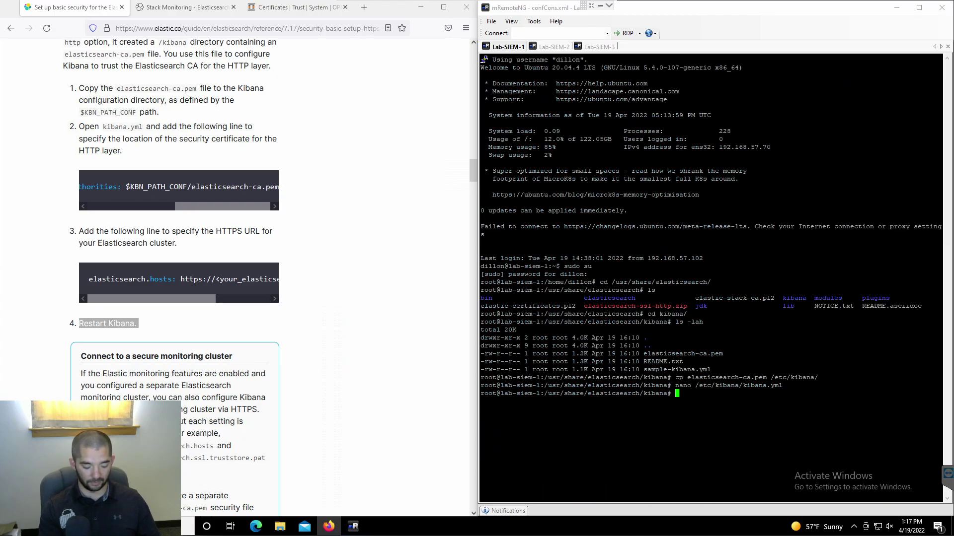
{"action": "type", "text": "system"}
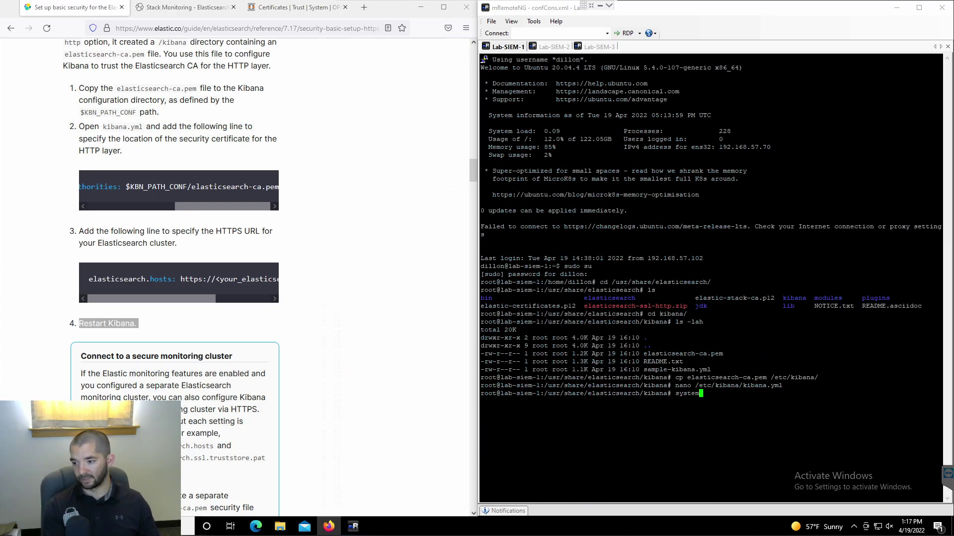
{"action": "type", "text": "ctl r"}
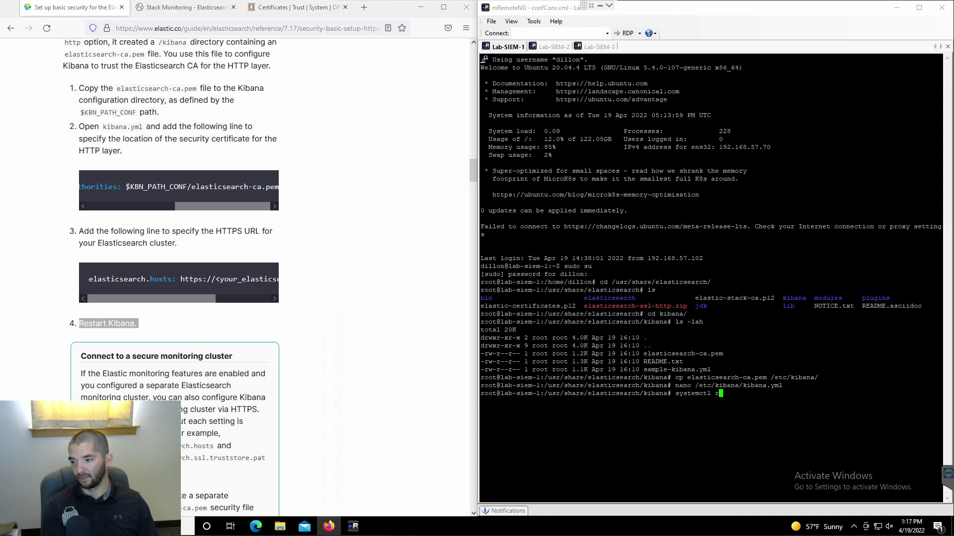
{"action": "type", "text": "estart kibana"}
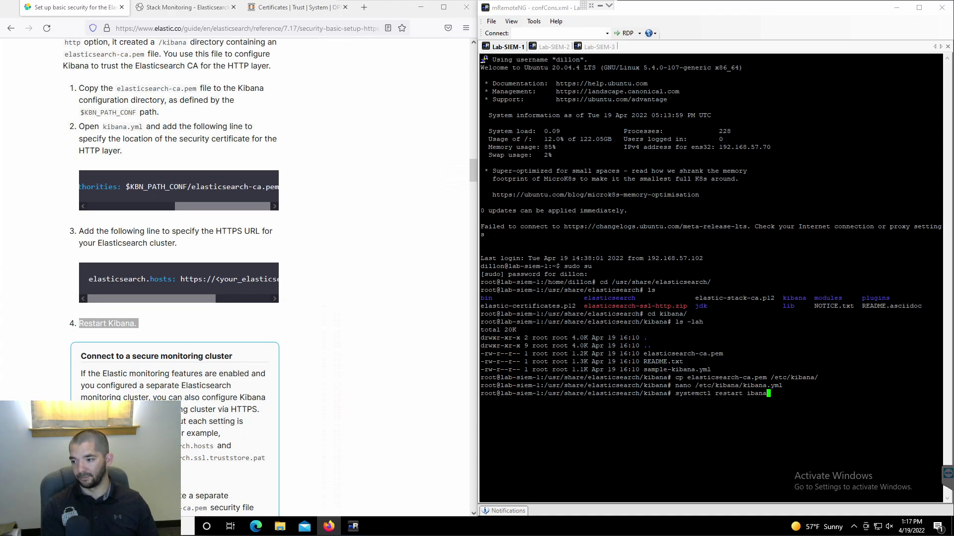
{"action": "key", "text": "BackSpace"}
{"action": "key", "text": "BackSpace"}
{"action": "key", "text": "BackSpace"}
{"action": "key", "text": "BackSpace"}
{"action": "key", "text": "BackSpace"}
{"action": "type", "text": "kibana"}
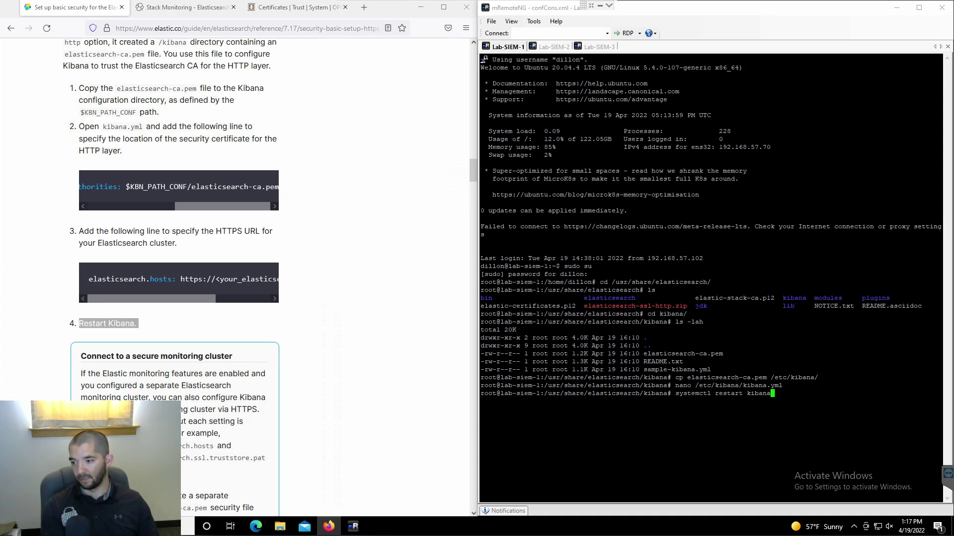
{"action": "key", "text": "Return"}
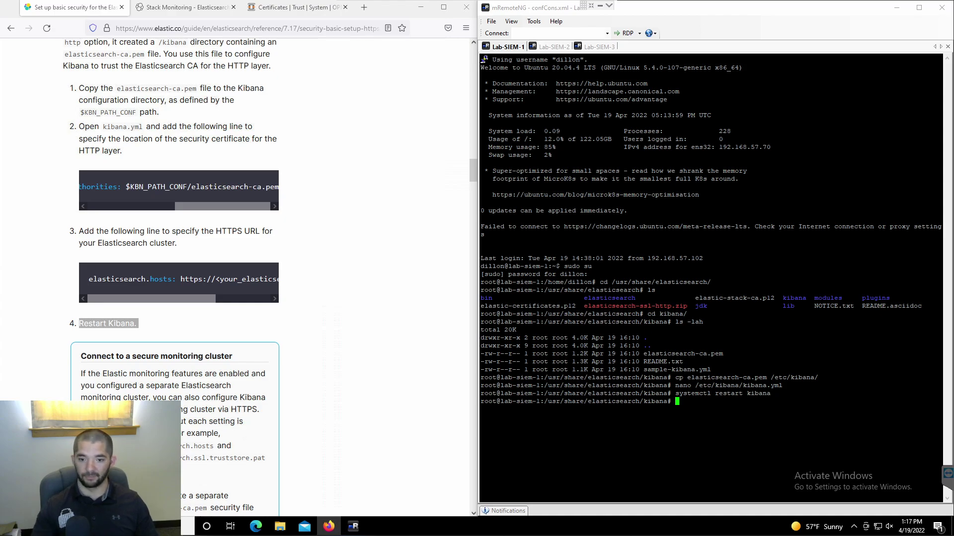
{"action": "left_click", "coordinate": [242, 323]}
Scroll the docs to 'Generate a server certificate and private key for Kibana'.
{"action": "scroll", "coordinate": [240, 331], "scroll_direction": "down", "scroll_amount": 4}
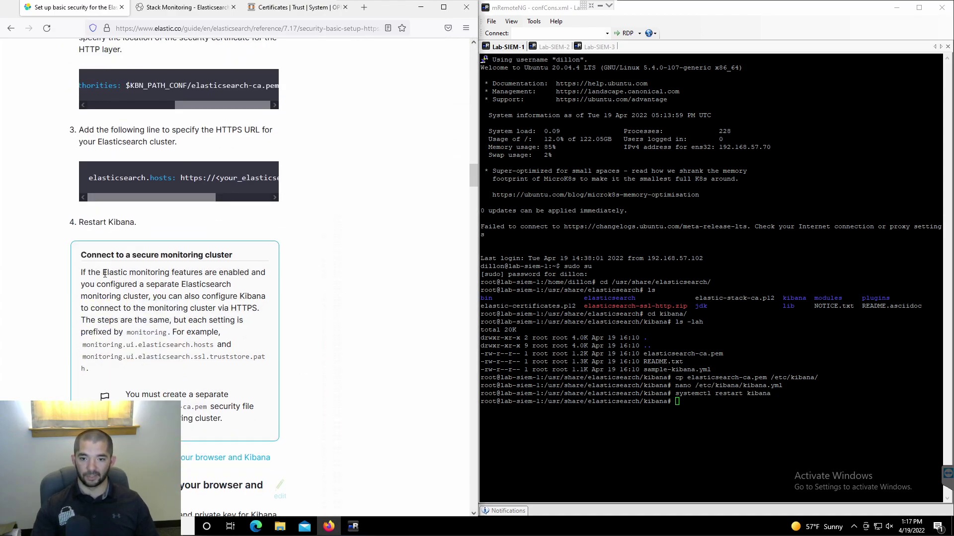
{"action": "scroll", "coordinate": [105, 274], "scroll_direction": "down", "scroll_amount": 5}
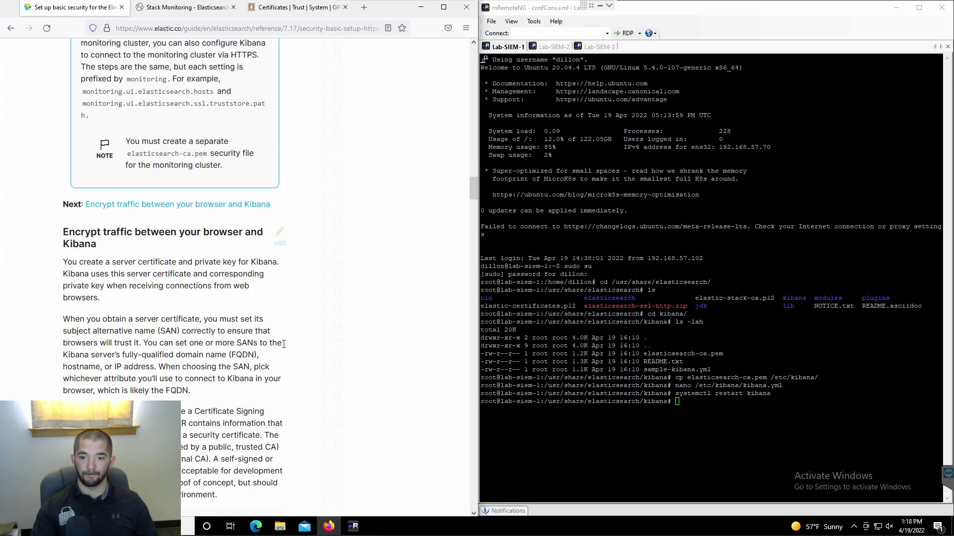
{"action": "scroll", "coordinate": [289, 343], "scroll_direction": "down", "scroll_amount": 6}
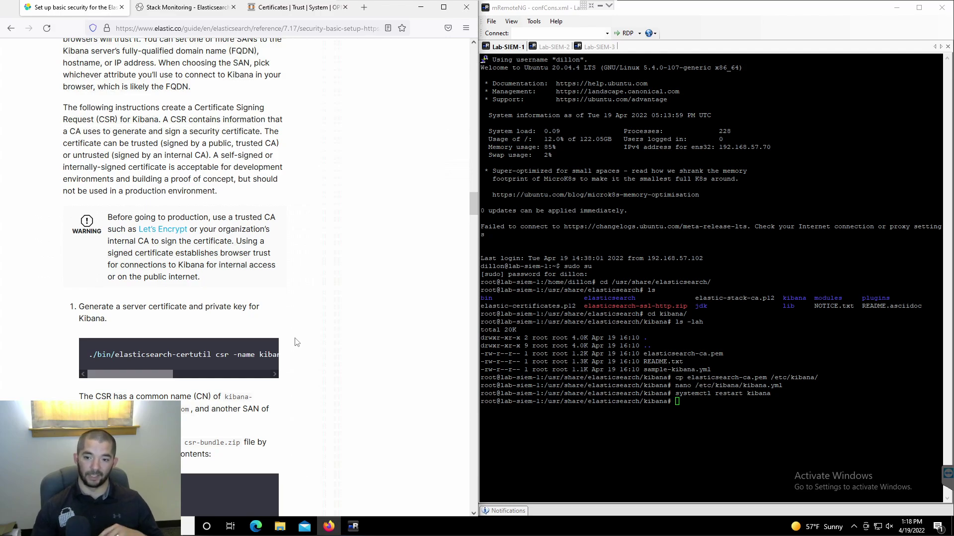
{"action": "scroll", "coordinate": [225, 352], "scroll_direction": "right", "scroll_amount": 3}
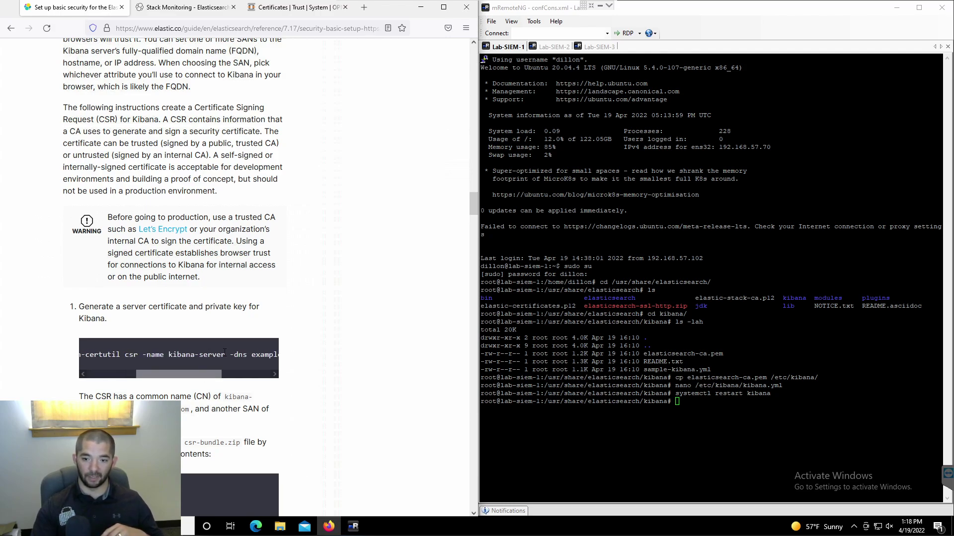
{"action": "left_click_drag", "start_coordinate": [225, 352], "coordinate": [177, 355]}
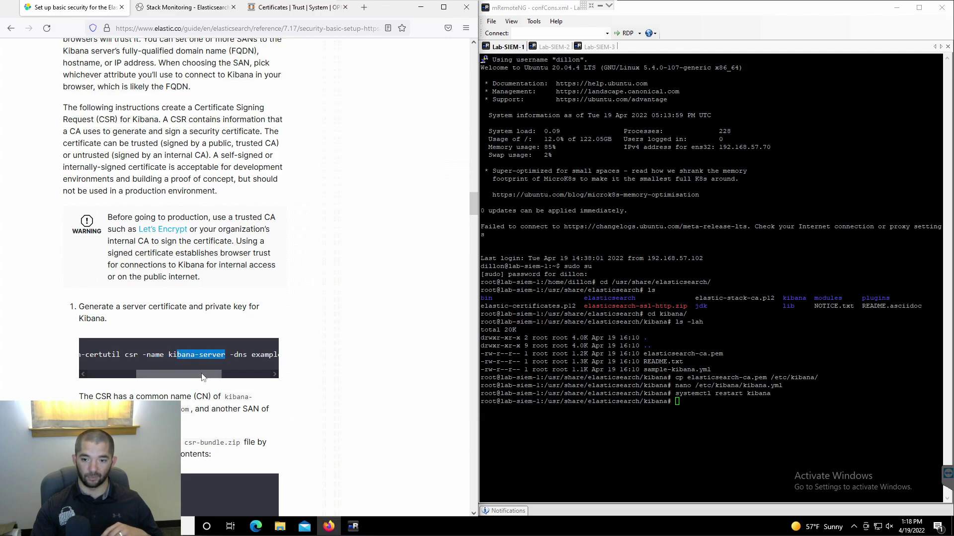
{"action": "scroll", "coordinate": [201, 377], "scroll_direction": "right", "scroll_amount": 3}
{"action": "left_click_drag", "start_coordinate": [260, 354], "coordinate": [204, 355]}
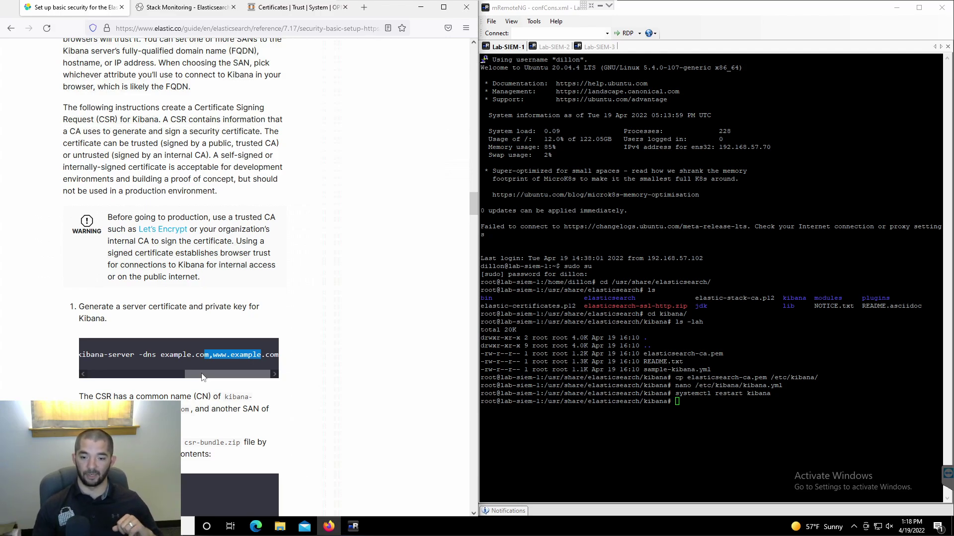
{"action": "scroll", "coordinate": [202, 377], "scroll_direction": "left", "scroll_amount": 5}
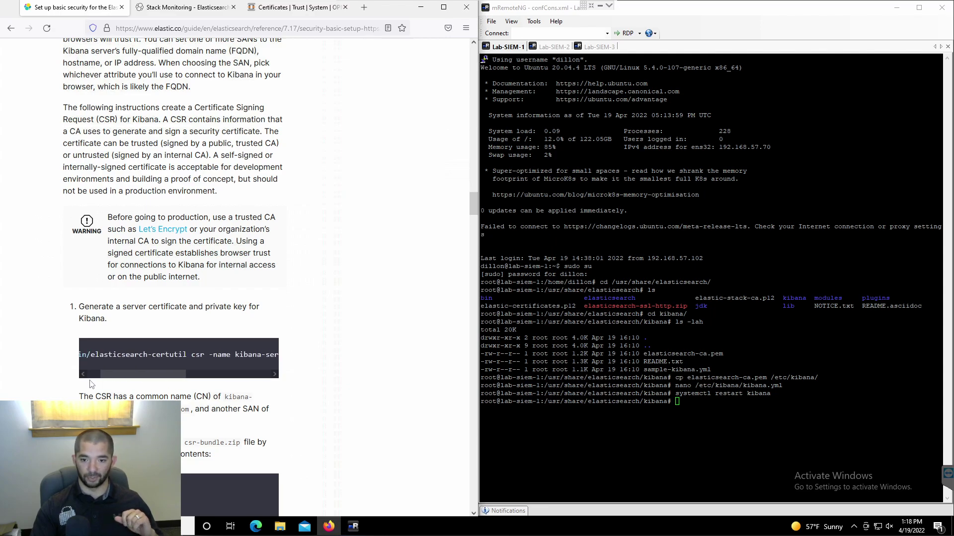
{"action": "scroll", "coordinate": [286, 383], "scroll_direction": "down", "scroll_amount": 3}
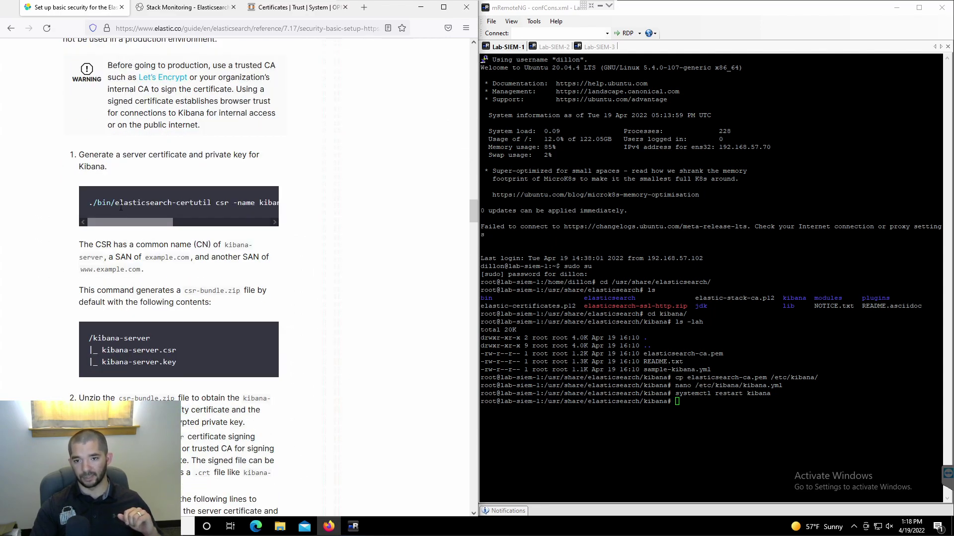
Copy the elasticsearch-certutil csr command from the docs.
{"action": "left_click_drag", "start_coordinate": [116, 202], "coordinate": [291, 201]}
{"action": "right_click", "coordinate": [259, 202]}
{"action": "left_click", "coordinate": [273, 213]}
{"action": "key", "text": "alt+Tab"}
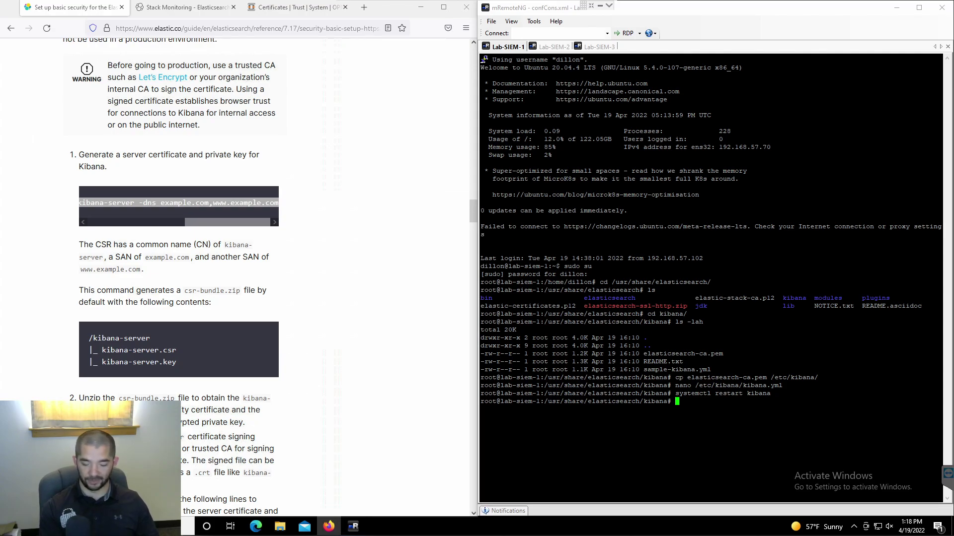
Change into /usr/share/elasticsearch/bin.
{"action": "type", "text": "cd .."}
{"action": "key", "text": "Return"}
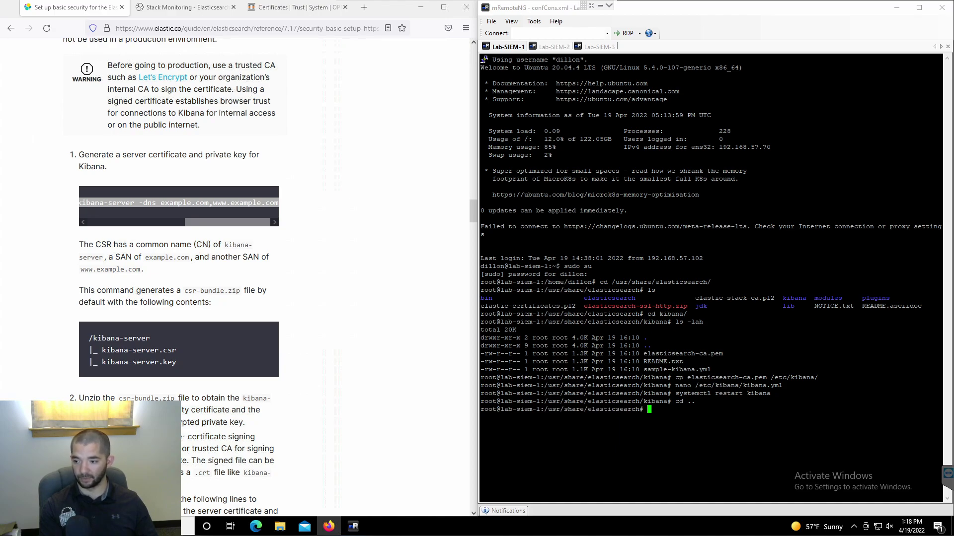
{"action": "type", "text": "cd bin/"}
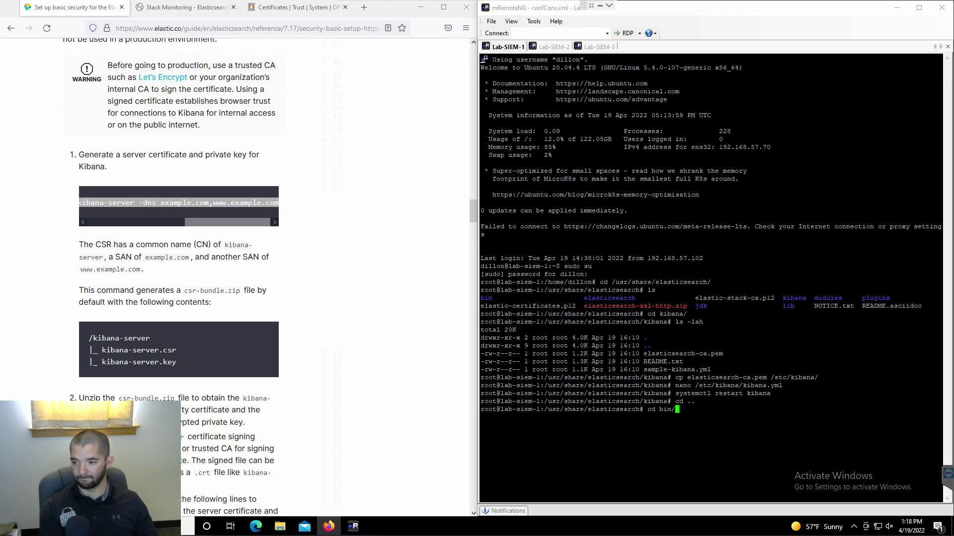
{"action": "key", "text": "Return"}
Paste the certutil csr command, setting -dns to the host's full lab domain name.
{"action": "type", "text": "./"}
{"action": "key", "text": "shift+Insert"}
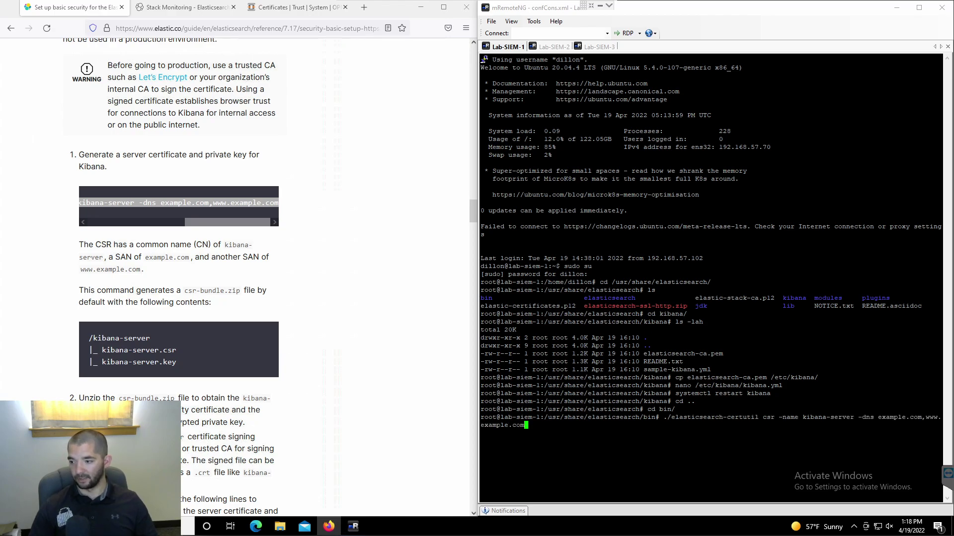
{"action": "key", "text": "BackSpace"}
{"action": "key", "text": "BackSpace"}
{"action": "key", "text": "BackSpace"}
{"action": "key", "text": "BackSpace"}
{"action": "key", "text": "BackSpace"}
{"action": "key", "text": "BackSpace"}
{"action": "key", "text": "BackSpace"}
{"action": "key", "text": "BackSpace"}
{"action": "key", "text": "BackSpace"}
{"action": "key", "text": "BackSpace"}
{"action": "key", "text": "BackSpace"}
{"action": "key", "text": "BackSpace"}
{"action": "key", "text": "BackSpace"}
{"action": "key", "text": "BackSpace"}
{"action": "key", "text": "BackSpace"}
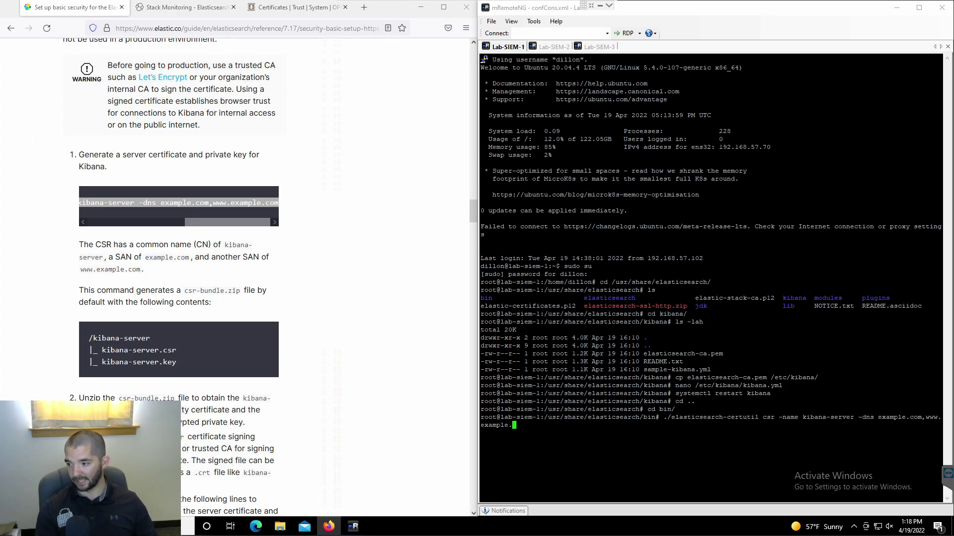
{"action": "key", "text": "BackSpace"}
{"action": "key", "text": "BackSpace"}
{"action": "key", "text": "BackSpace"}
{"action": "key", "text": "BackSpace"}
{"action": "key", "text": "BackSpace"}
{"action": "key", "text": "BackSpace"}
{"action": "key", "text": "BackSpace"}
{"action": "key", "text": "BackSpace"}
{"action": "key", "text": "BackSpace"}
{"action": "key", "text": "BackSpace"}
{"action": "key", "text": "BackSpace"}
{"action": "key", "text": "BackSpace"}
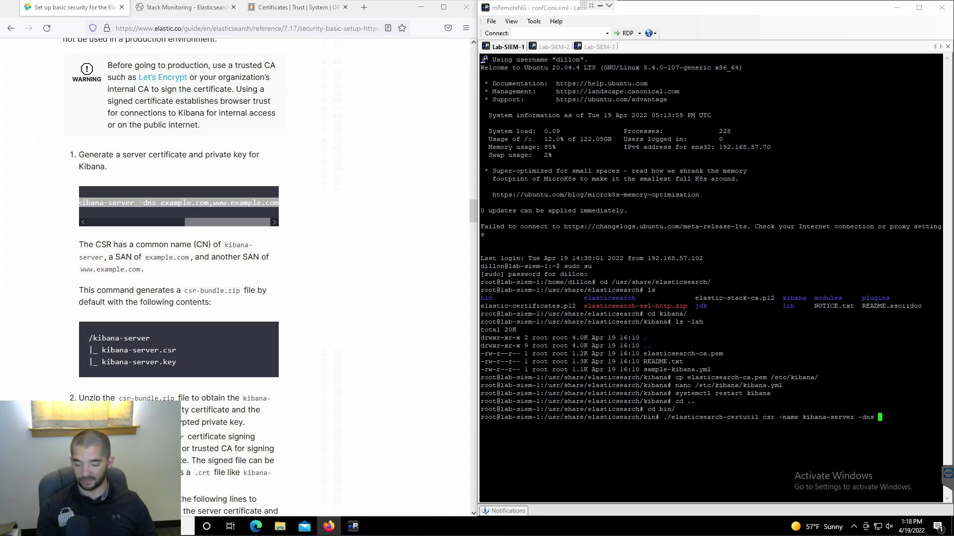
{"action": "type", "text": "lab-siem-1"}
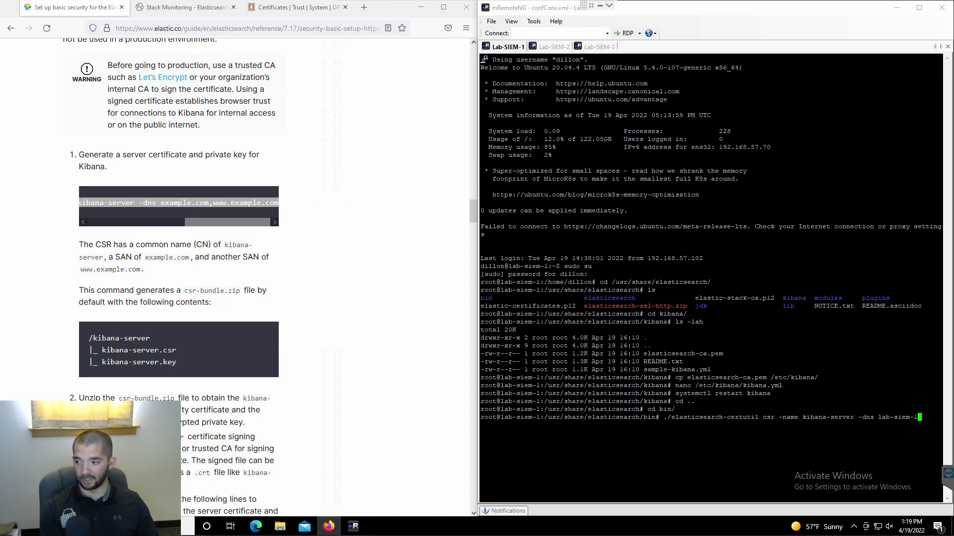
{"action": "type", "text": ".jowerstechlab.lcoa"}
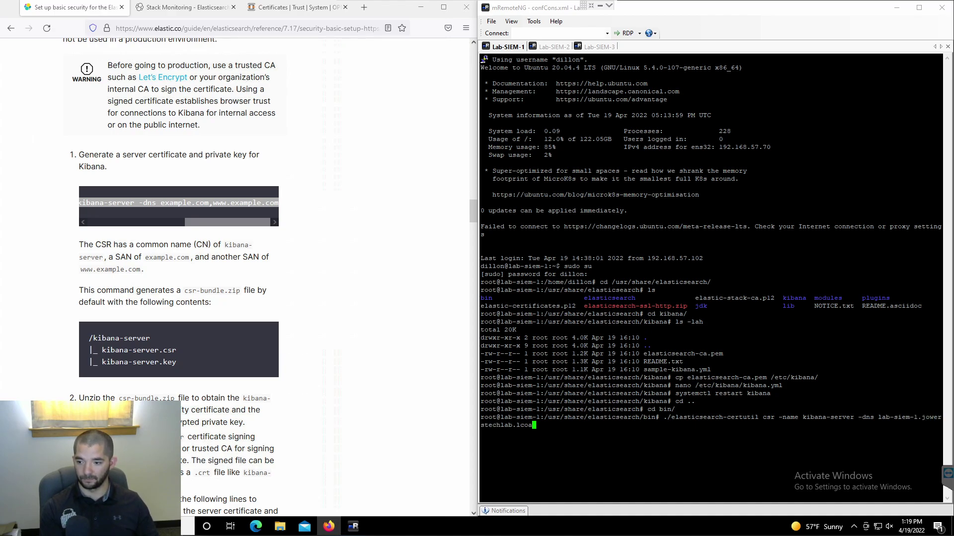
{"action": "key", "text": "BackSpace"}
{"action": "type", "text": "cal"}
Change -name to lab-siem-1, run it, and accept the default csr-bundle.zip output.
{"action": "key", "text": "ctrl+Left"}
{"action": "key", "text": "ctrl+Left"}
{"action": "key", "text": "ctrl+Left"}
{"action": "key", "text": "ctrl+Left"}
{"action": "key", "text": "ctrl+Left"}
{"action": "key", "text": "ctrl+Left"}
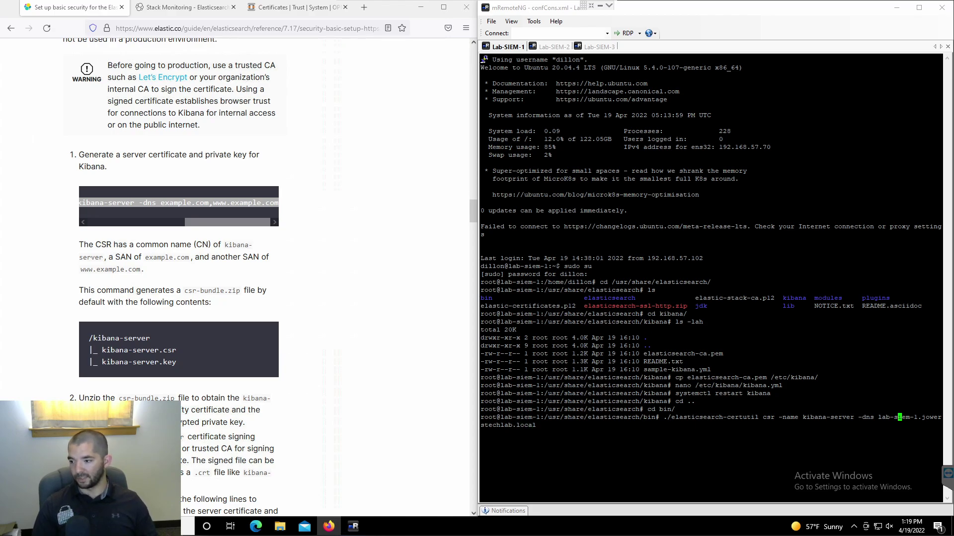
{"action": "key", "text": "Left"}
{"action": "key", "text": "BackSpace"}
{"action": "key", "text": "BackSpace"}
{"action": "key", "text": "BackSpace"}
{"action": "key", "text": "BackSpace"}
{"action": "key", "text": "BackSpace"}
{"action": "key", "text": "BackSpace"}
{"action": "key", "text": "BackSpace"}
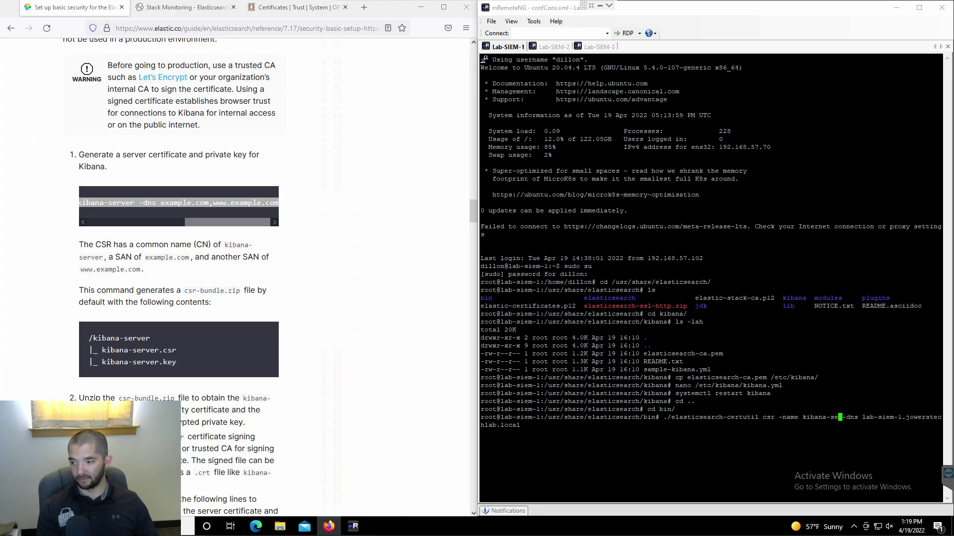
{"action": "key", "text": "BackSpace"}
{"action": "key", "text": "BackSpace"}
{"action": "key", "text": "BackSpace"}
{"action": "key", "text": "BackSpace"}
{"action": "key", "text": "BackSpace"}
{"action": "key", "text": "BackSpace"}
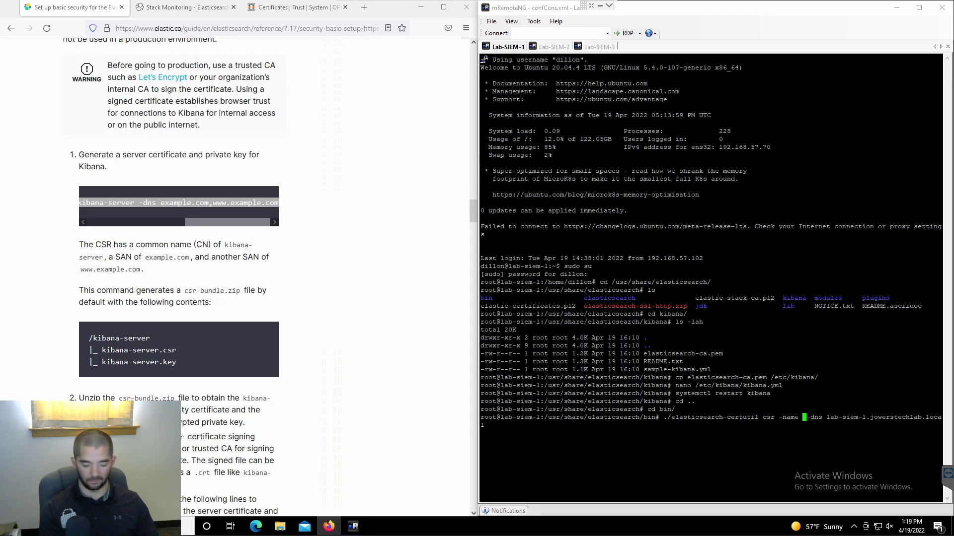
{"action": "type", "text": "lab-siem"}
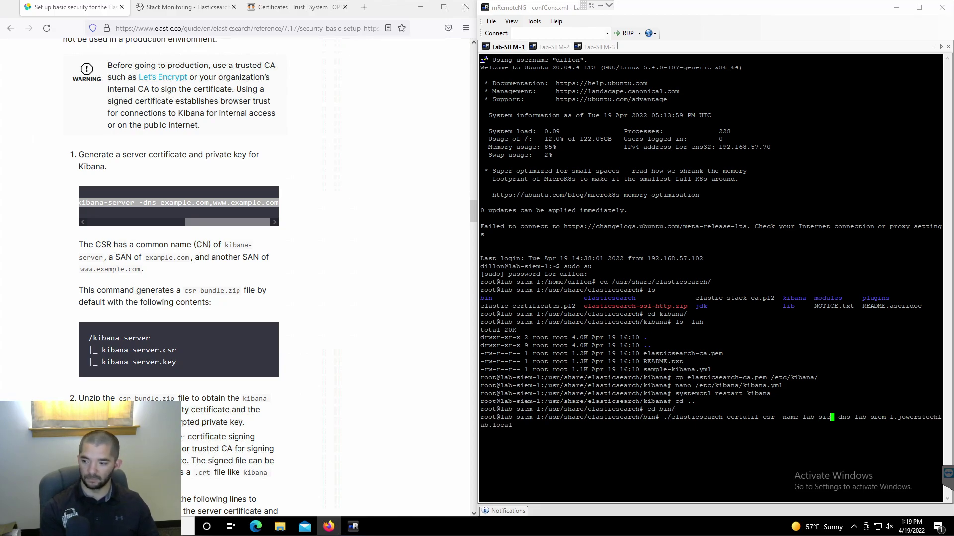
{"action": "type", "text": "-1"}
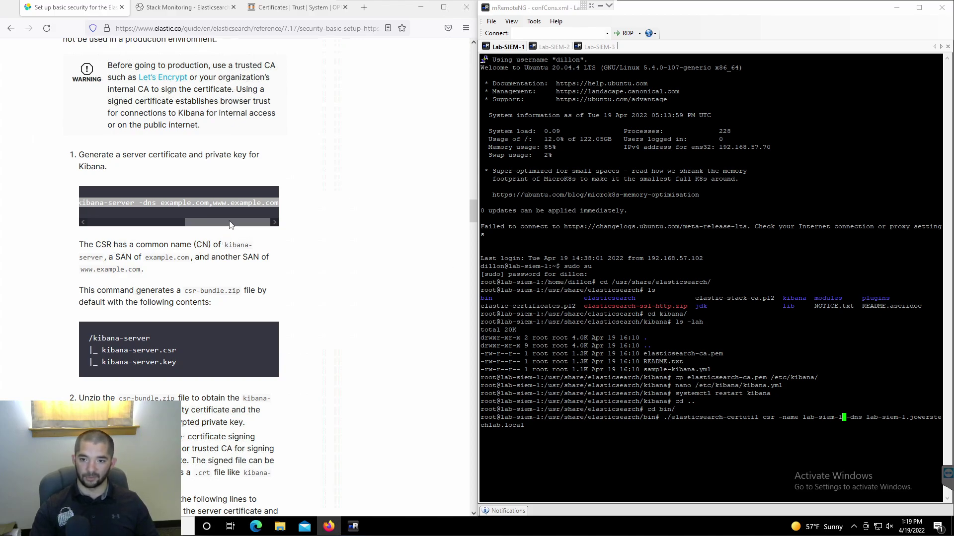
{"action": "left_click_drag", "start_coordinate": [231, 223], "coordinate": [251, 233]}
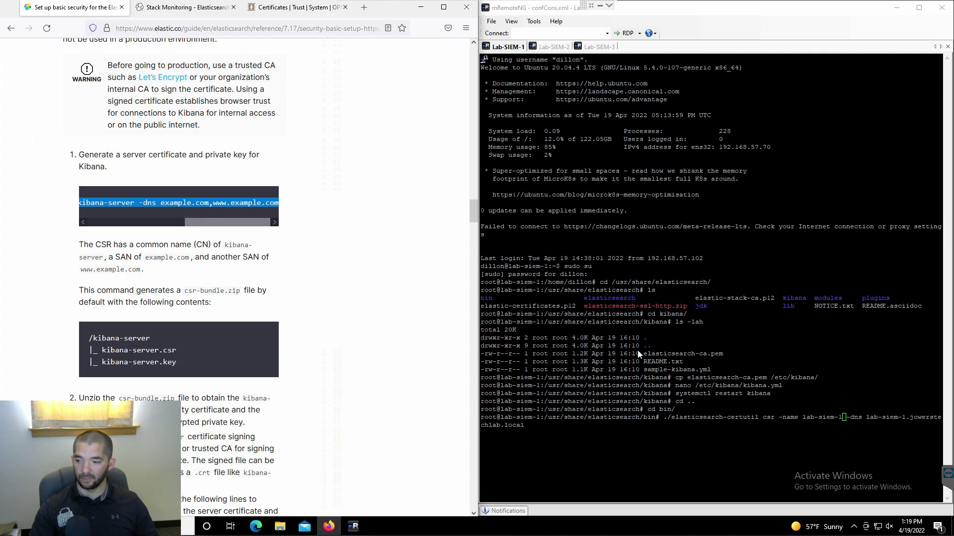
{"action": "key", "text": "alt+Tab"}
{"action": "key", "text": "Return"}
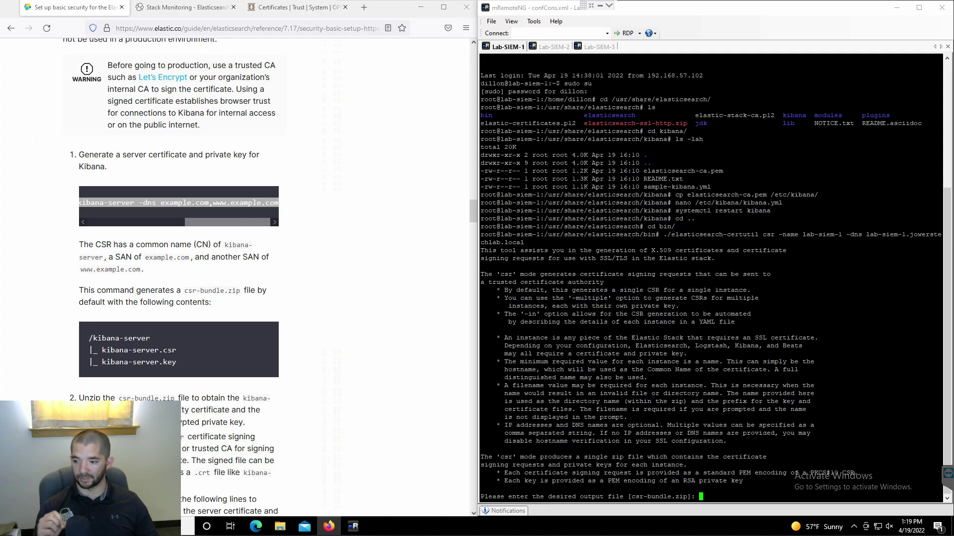
{"action": "key", "text": "Return"}
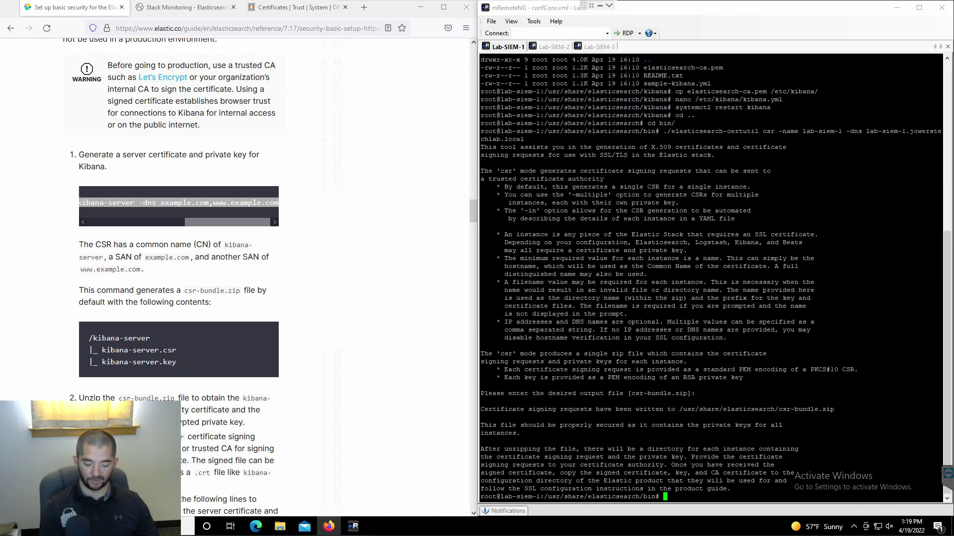
Move up to /usr/share/elasticsearch and list its contents in detail.
{"action": "type", "text": "cd .."}
{"action": "key", "text": "Return"}
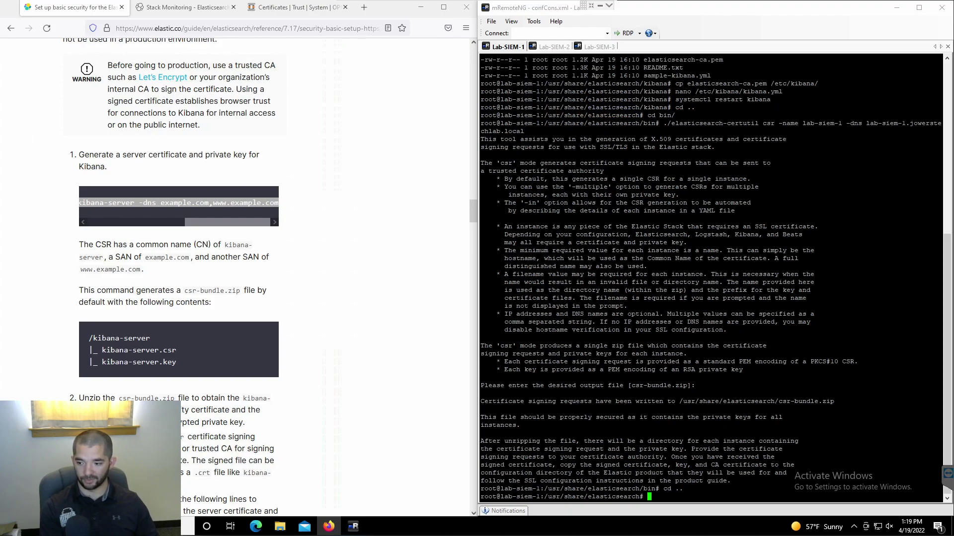
{"action": "type", "text": "ls"}
{"action": "key", "text": "Return"}
{"action": "type", "text": "ls -lah"}
{"action": "key", "text": "Return"}
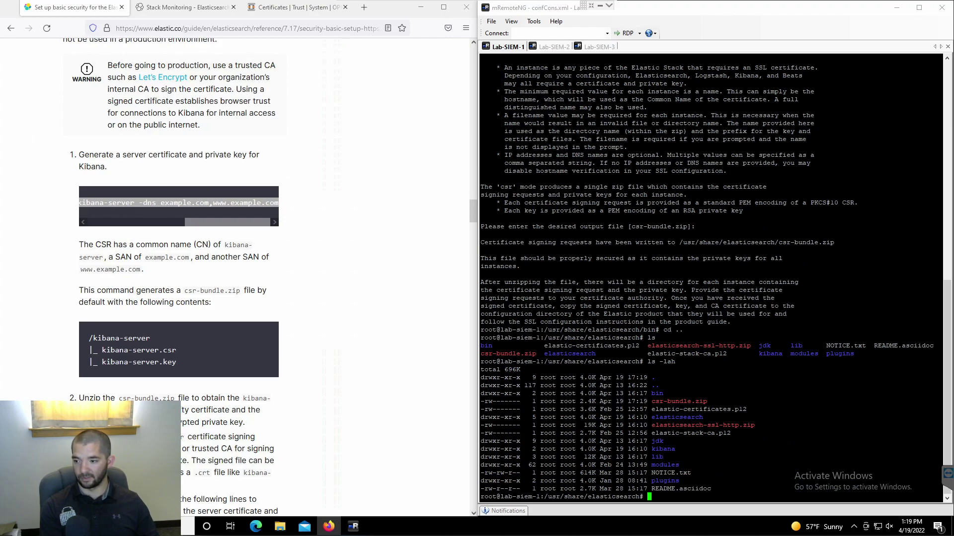
Extract csr-bundle.zip and confirm the new lab-siem-1 folder in the listing.
{"action": "type", "text": "zun"}
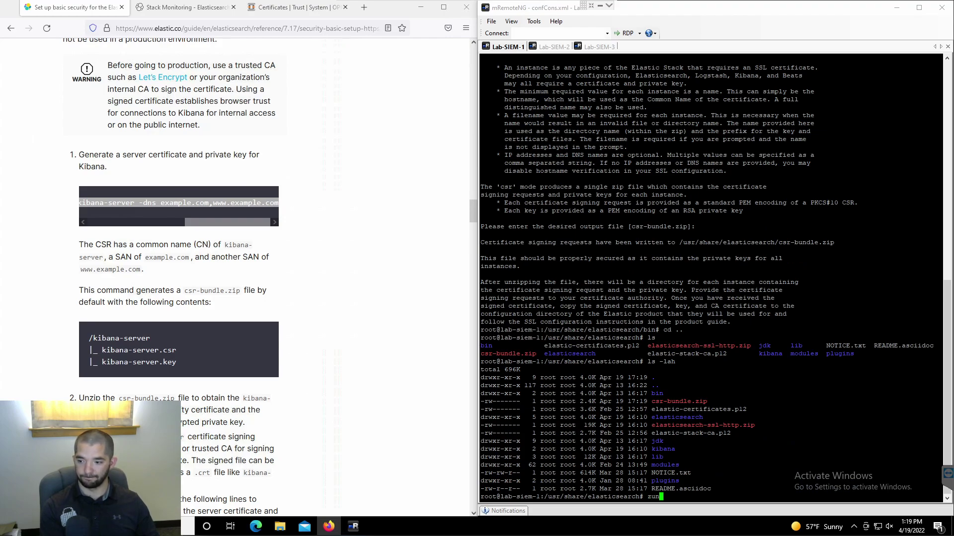
{"action": "key", "text": "BackSpace"}
{"action": "key", "text": "BackSpace"}
{"action": "key", "text": "BackSpace"}
{"action": "type", "text": "unzip "}
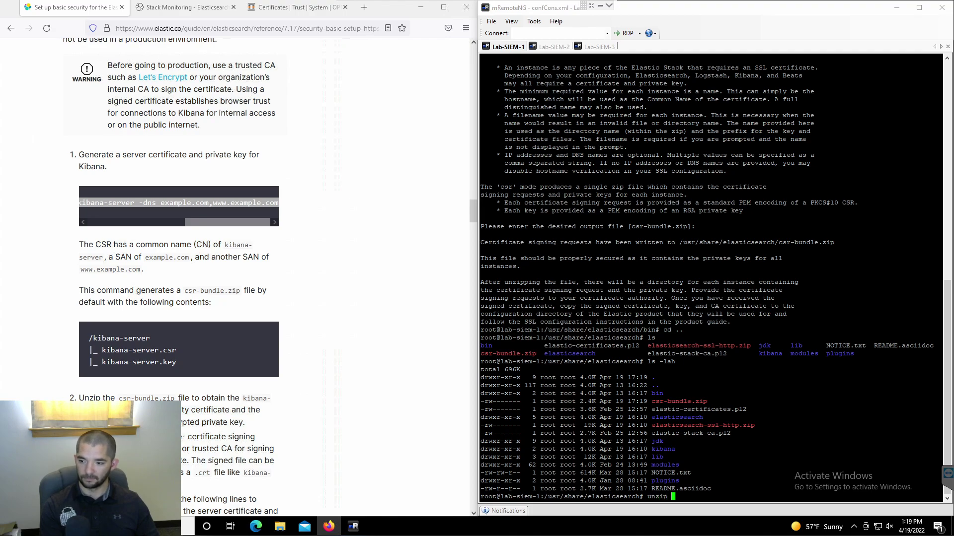
{"action": "type", "text": "csr-bundle.zip"}
{"action": "key", "text": "Return"}
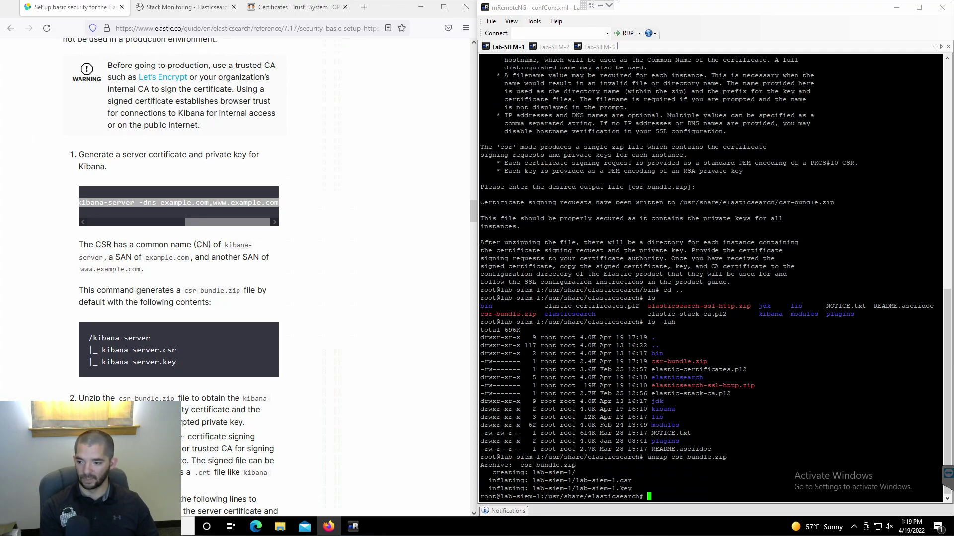
{"action": "type", "text": "ls"}
{"action": "key", "text": "Return"}
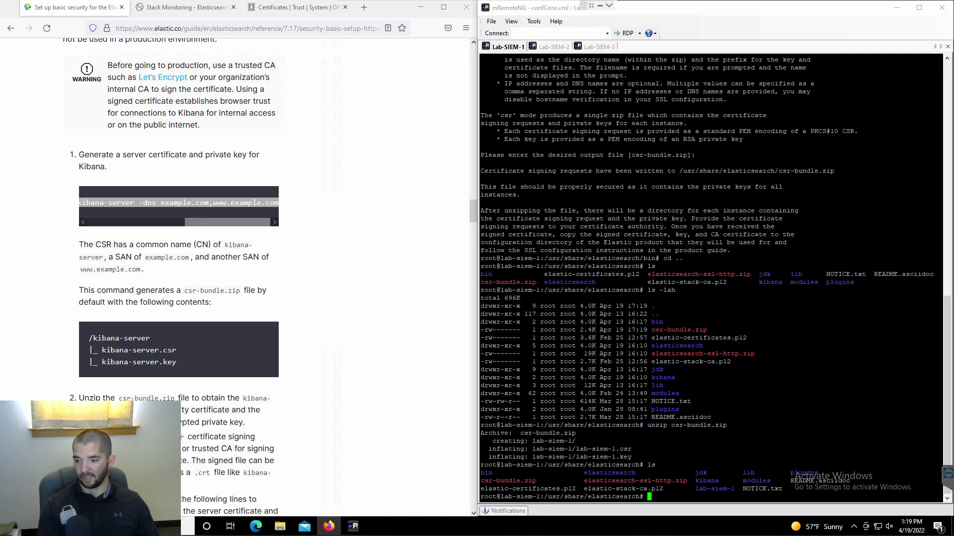
{"action": "type", "text": "ls -lah"}
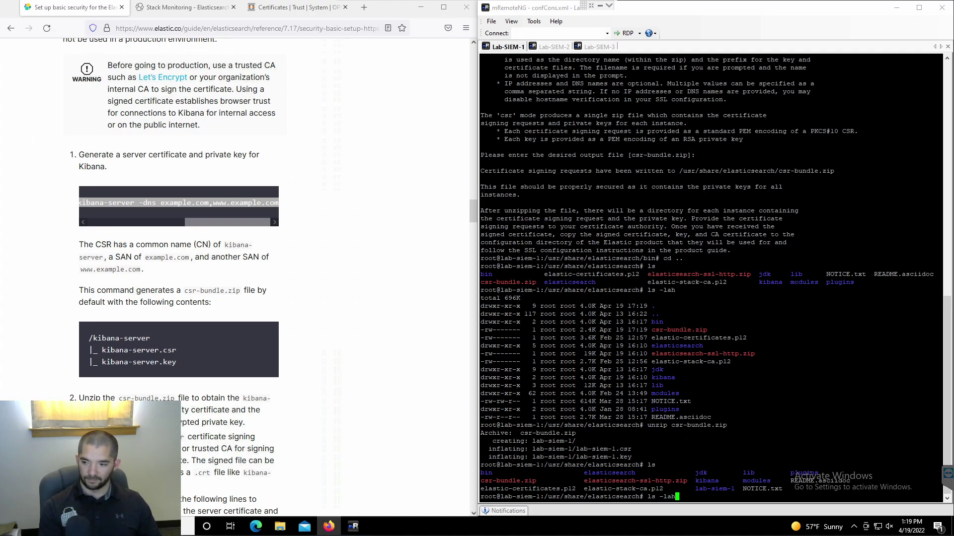
{"action": "key", "text": "Return"}
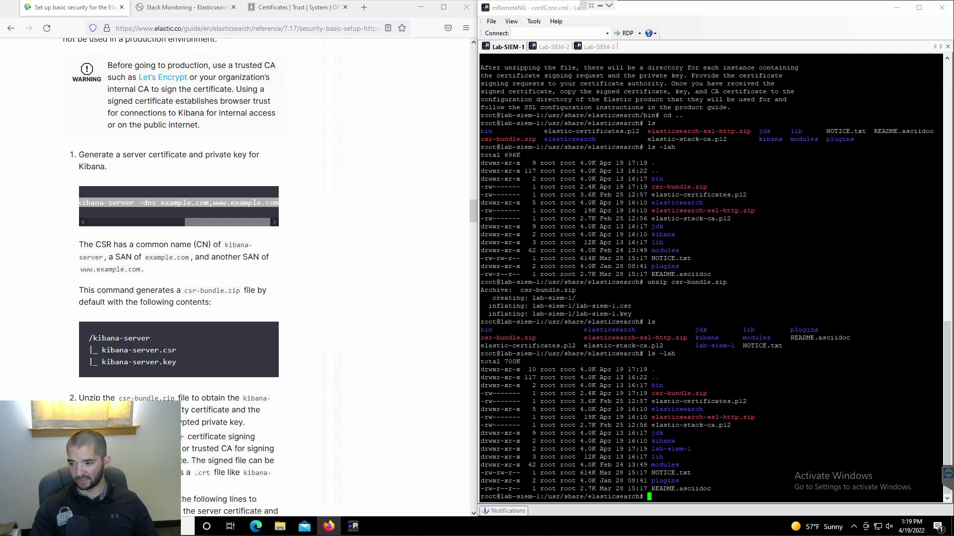
{"action": "left_click_drag", "start_coordinate": [651, 449], "coordinate": [745, 449]}
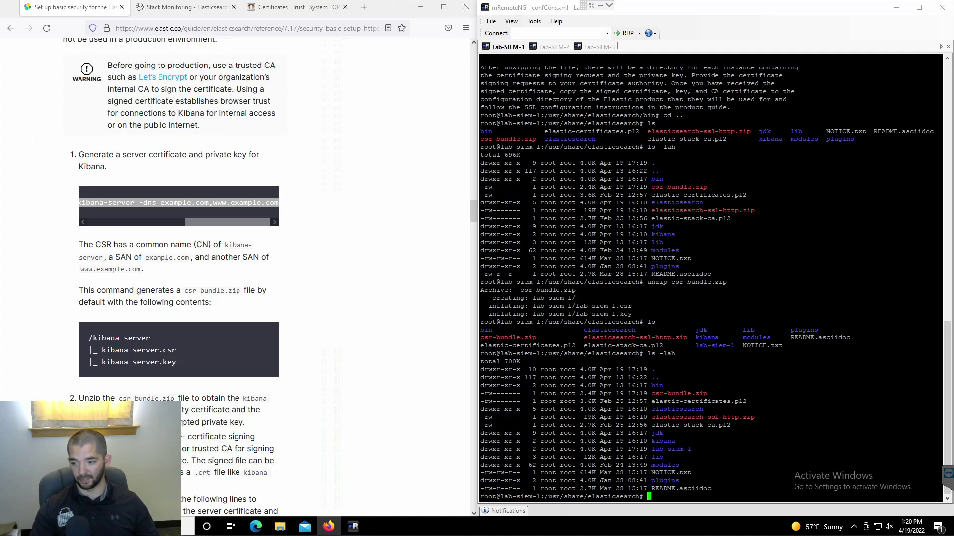
Enter the lab-siem-1 folder and list its files.
{"action": "type", "text": "cd l"}
{"action": "type", "text": "a"}
{"action": "key", "text": "Tab"}
{"action": "key", "text": "Return"}
{"action": "type", "text": "ls "}
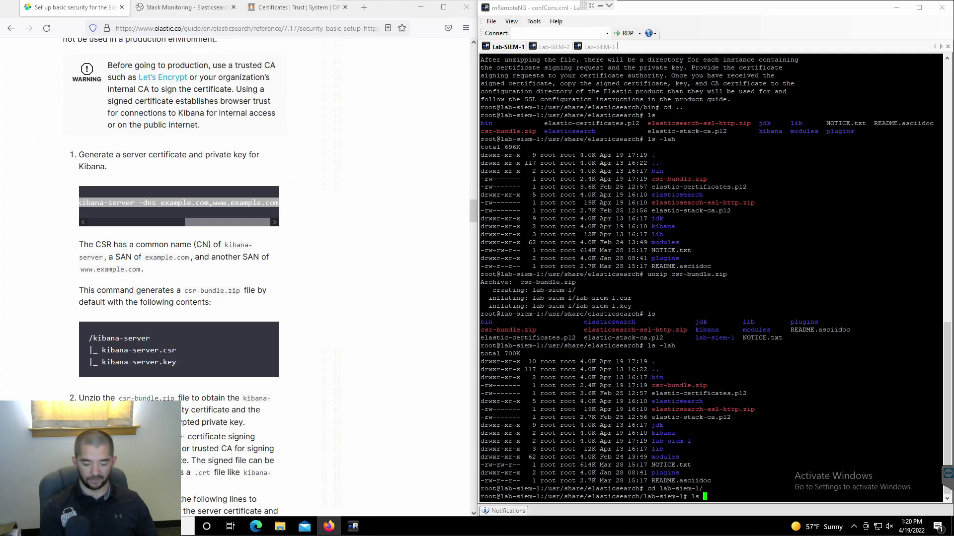
{"action": "type", "text": "-lah"}
{"action": "key", "text": "Return"}
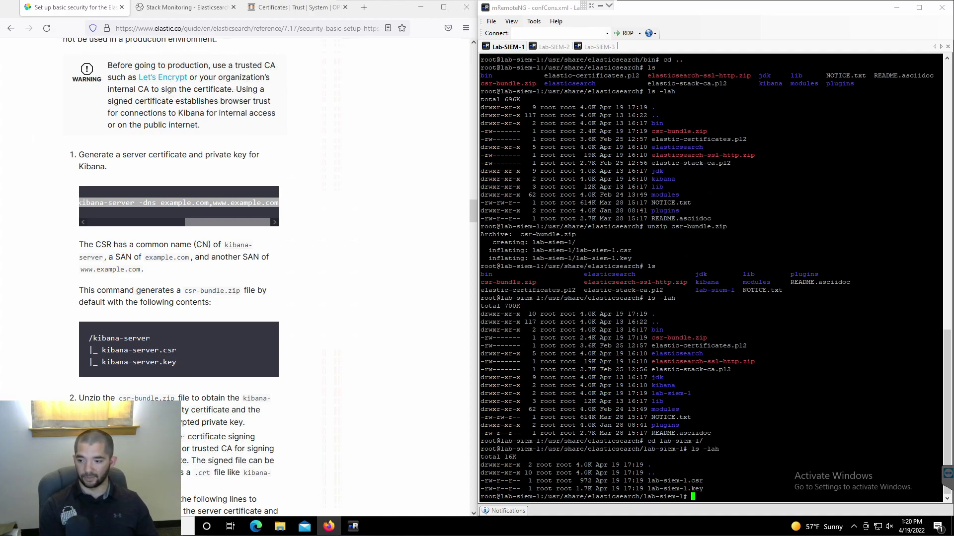
Copy lab-siem-1.key into /etc/kibana/.
{"action": "type", "text": "c"}
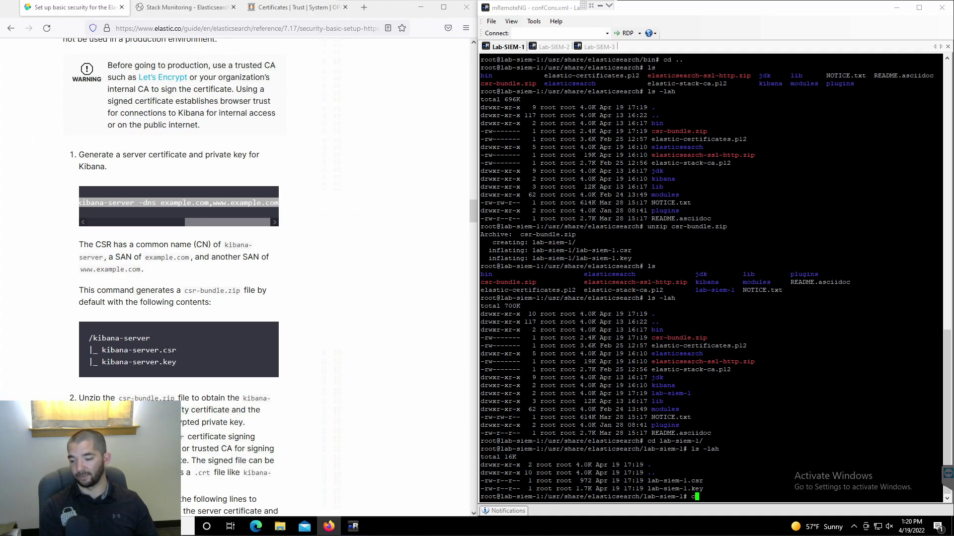
{"action": "type", "text": "p "}
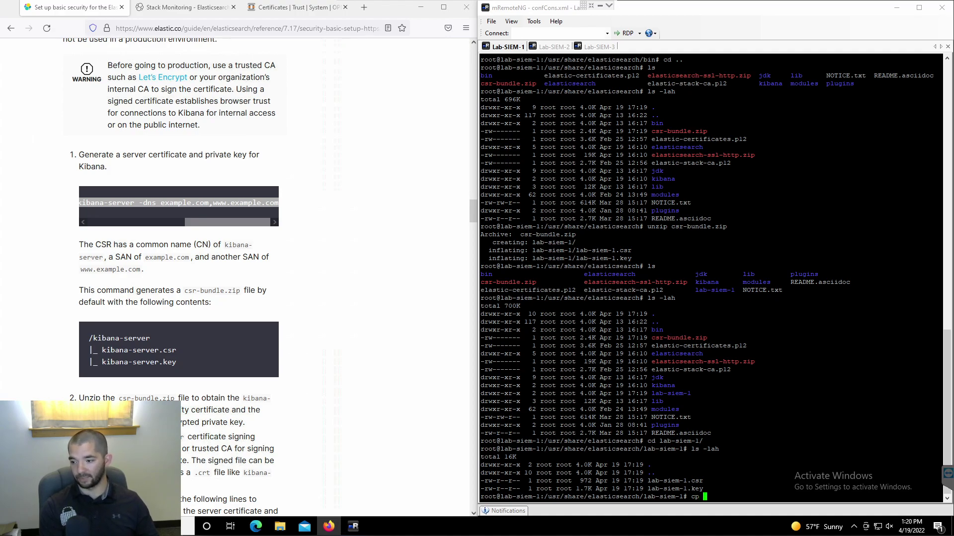
{"action": "type", "text": "l"}
{"action": "key", "text": "Tab"}
{"action": "type", "text": "key /"}
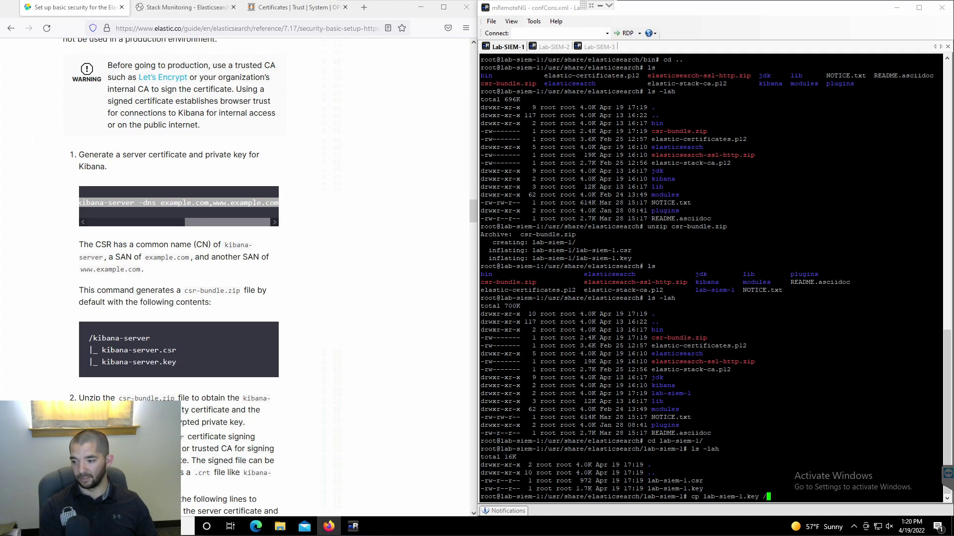
{"action": "type", "text": "etc/ki"}
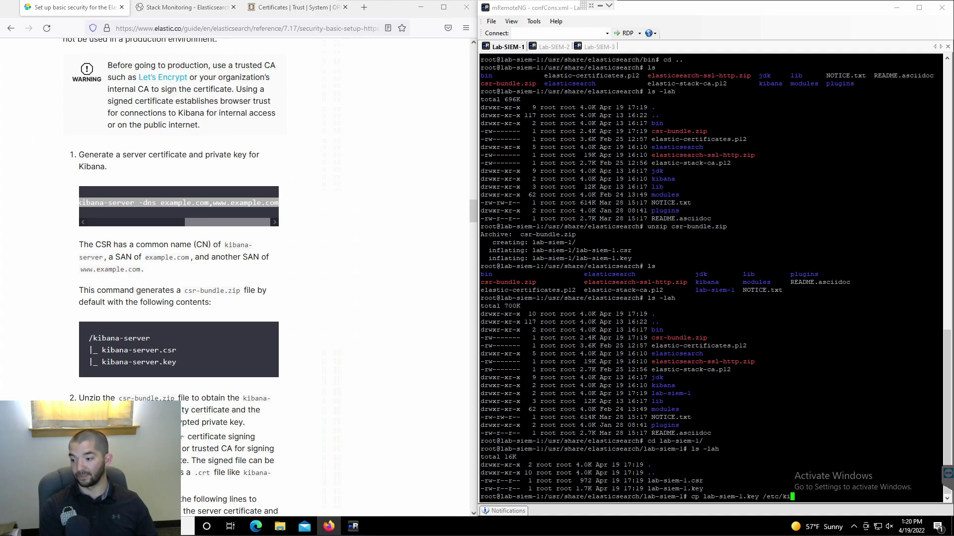
{"action": "key", "text": "Tab"}
{"action": "key", "text": "Return"}
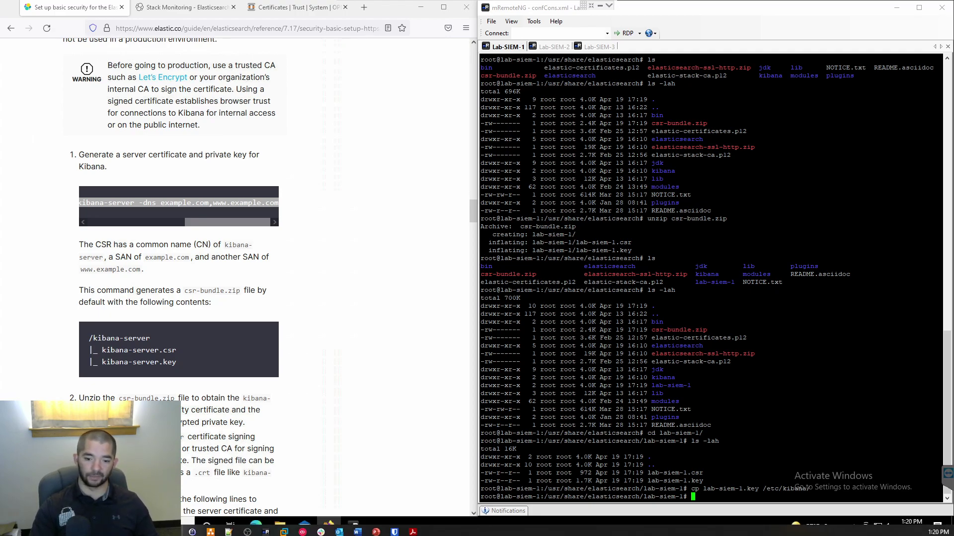
Search the web for Tera Term and download teraterm-4.106.exe from its 4.106 release page.
{"action": "key", "text": "super"}
{"action": "type", "text": "ter"}
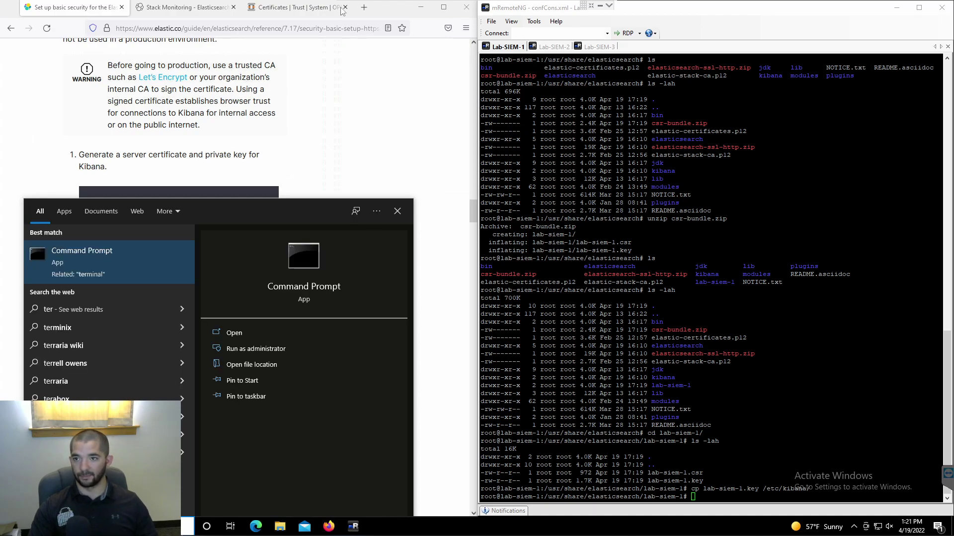
{"action": "left_click", "coordinate": [367, 9]}
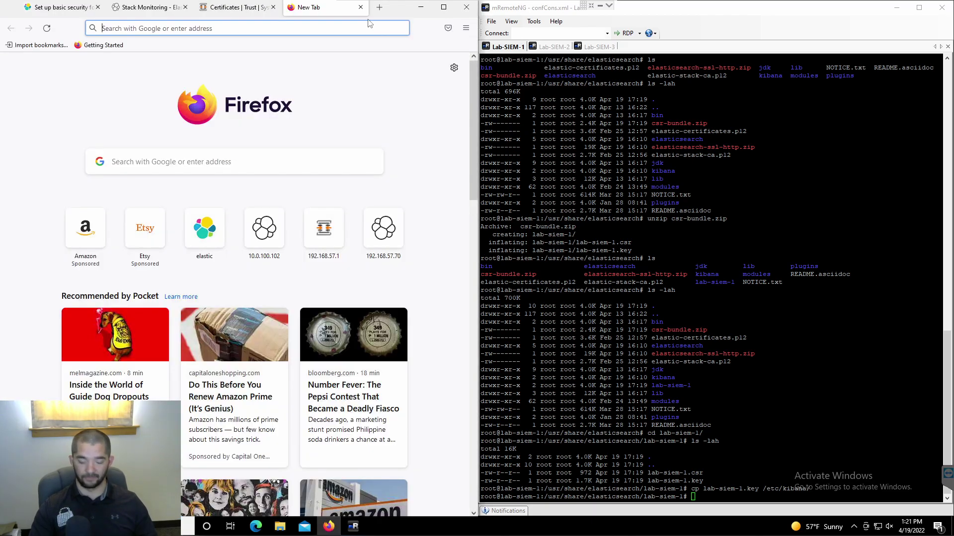
{"action": "type", "text": "downoad "}
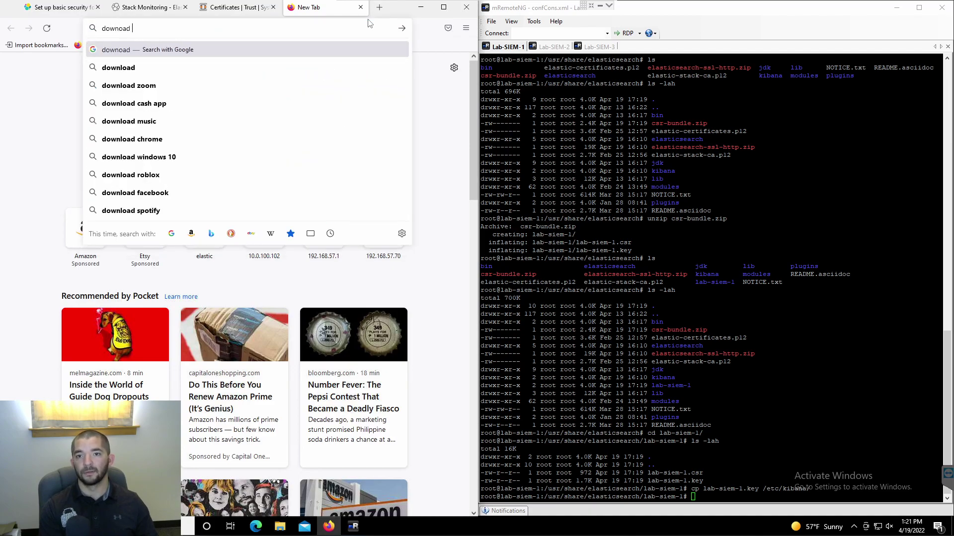
{"action": "type", "text": "teraterm"}
{"action": "key", "text": "Return"}
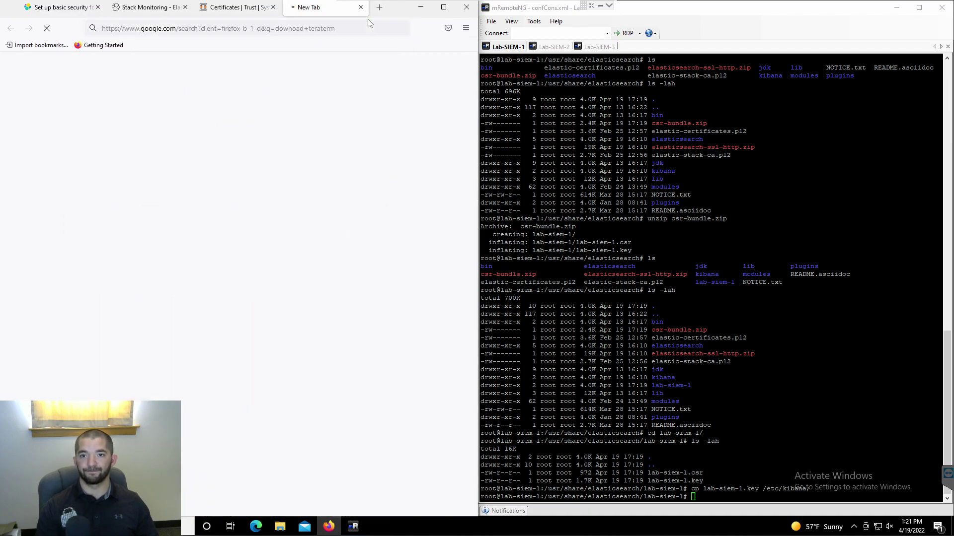
{"action": "left_click", "coordinate": [72, 191]}
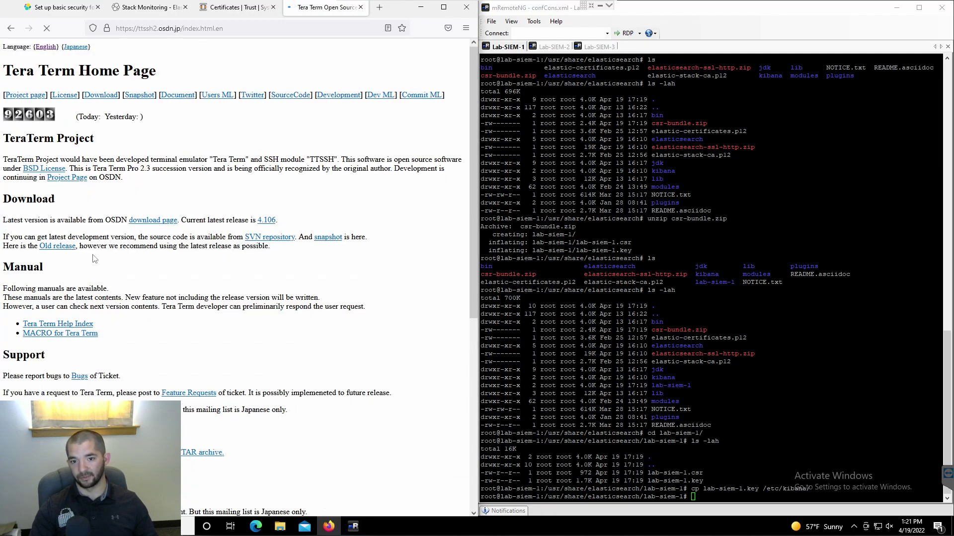
{"action": "left_click", "coordinate": [264, 221]}
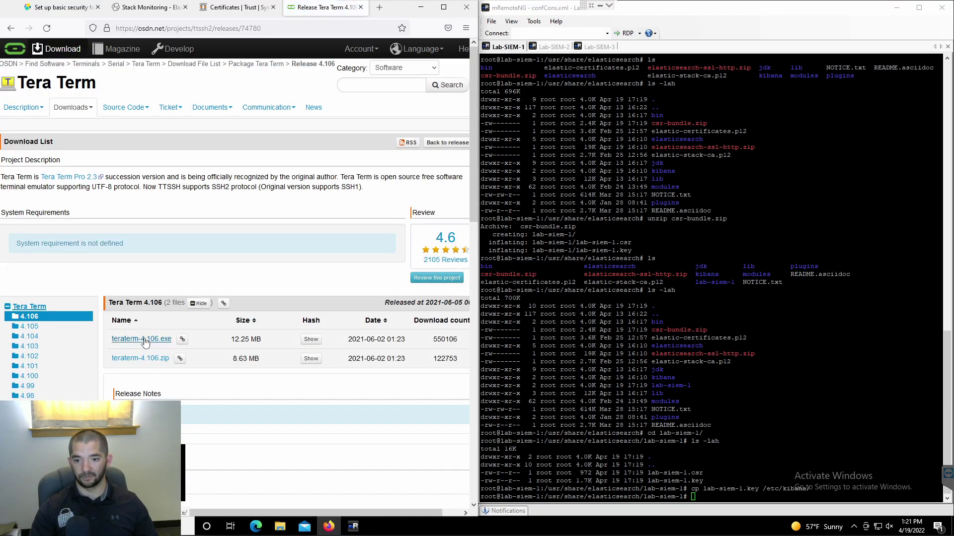
{"action": "left_click", "coordinate": [144, 341]}
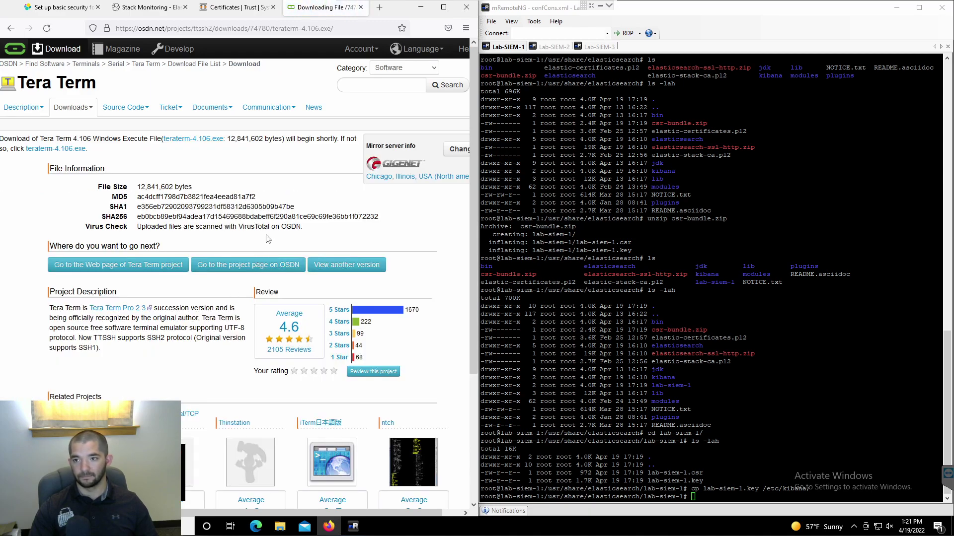
Launch the downloaded teraterm-4.106.exe from Firefox's downloads list.
{"action": "left_click", "coordinate": [465, 28]}
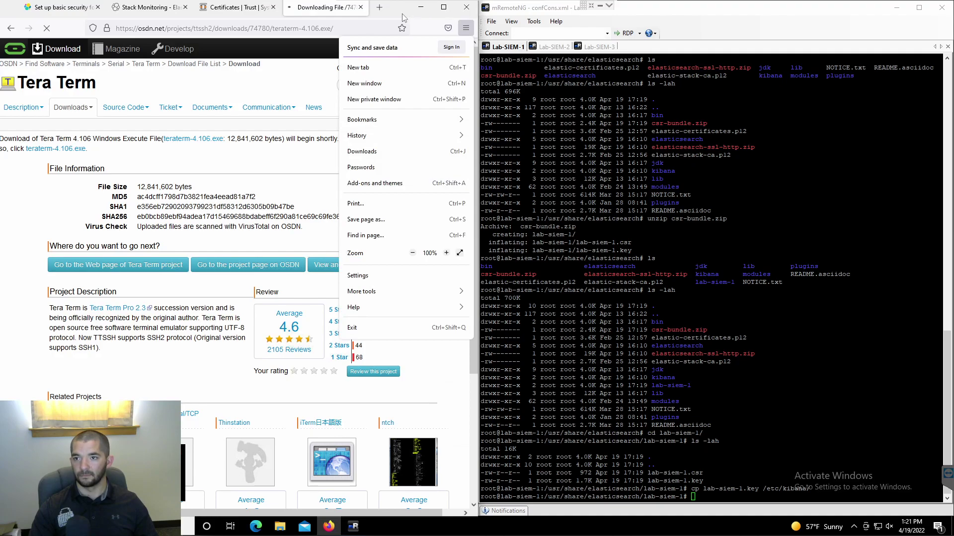
{"action": "left_click", "coordinate": [402, 13]}
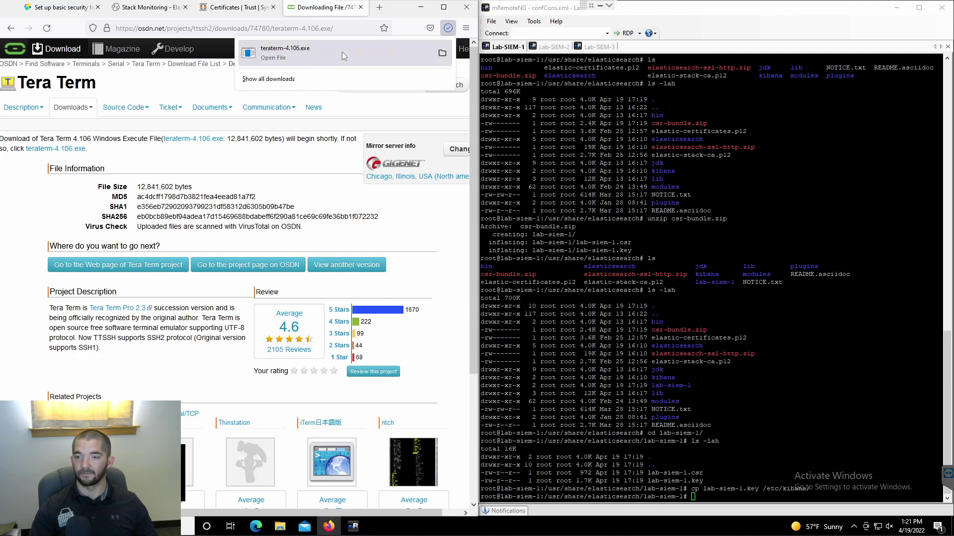
{"action": "left_click", "coordinate": [341, 52]}
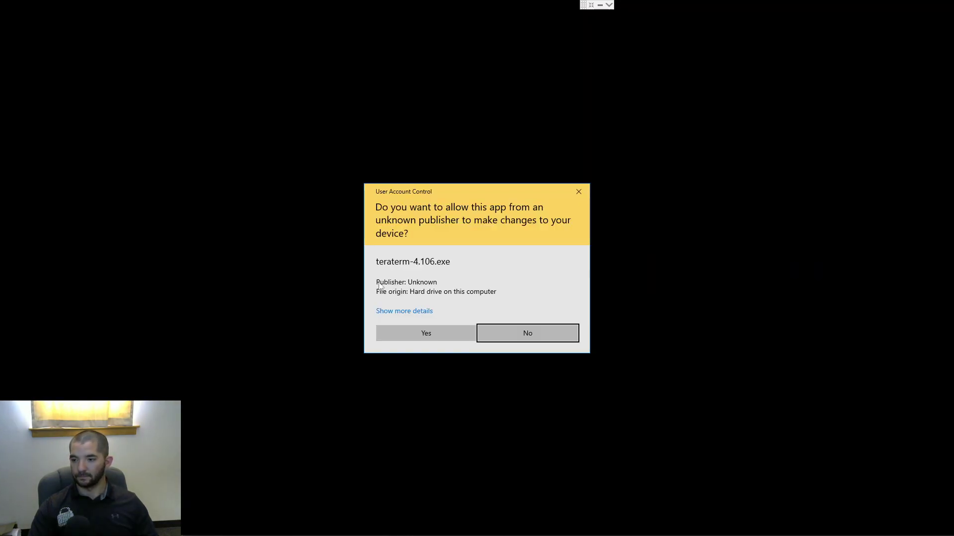
Allow the installer, accept the license, and install Tera Term 4.106 with all default settings.
{"action": "left_click", "coordinate": [404, 333]}
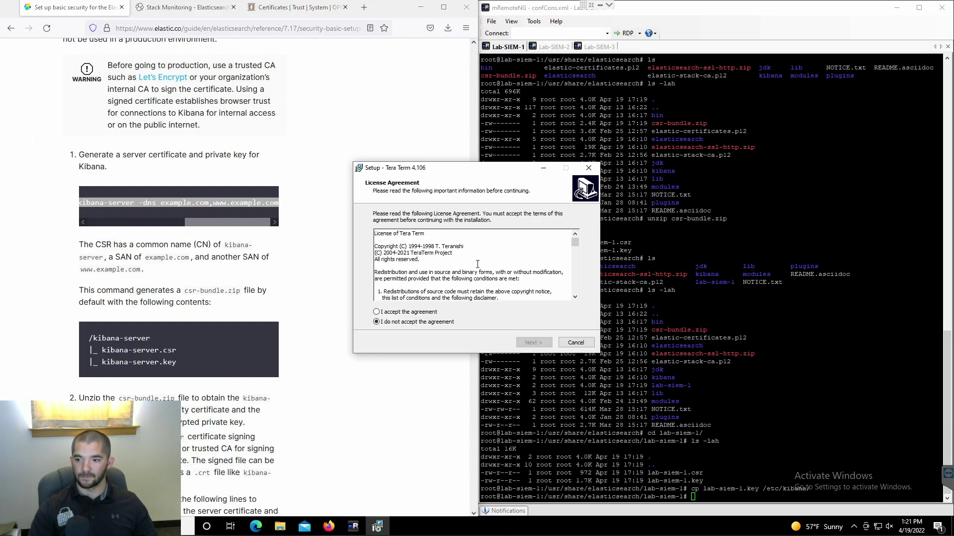
{"action": "left_click", "coordinate": [424, 313]}
{"action": "left_click", "coordinate": [530, 344]}
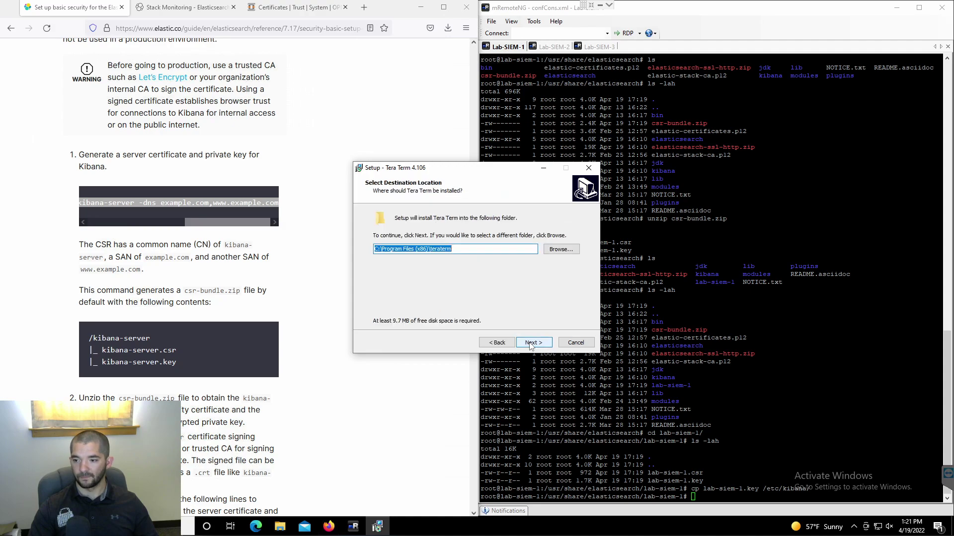
{"action": "left_click", "coordinate": [531, 344]}
{"action": "left_click", "coordinate": [530, 344]}
{"action": "left_click", "coordinate": [531, 343]}
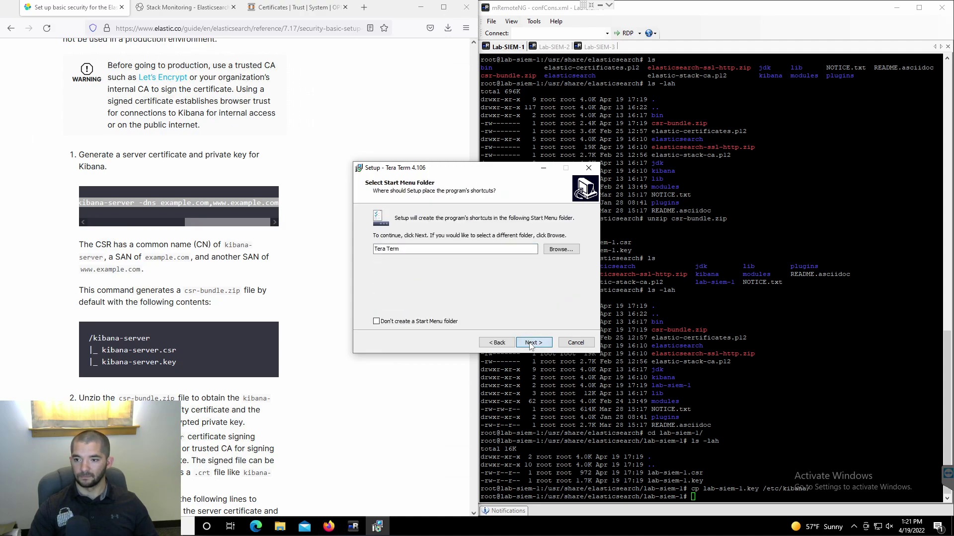
{"action": "left_click", "coordinate": [531, 344]}
{"action": "left_click", "coordinate": [530, 343]}
{"action": "left_click", "coordinate": [531, 344]}
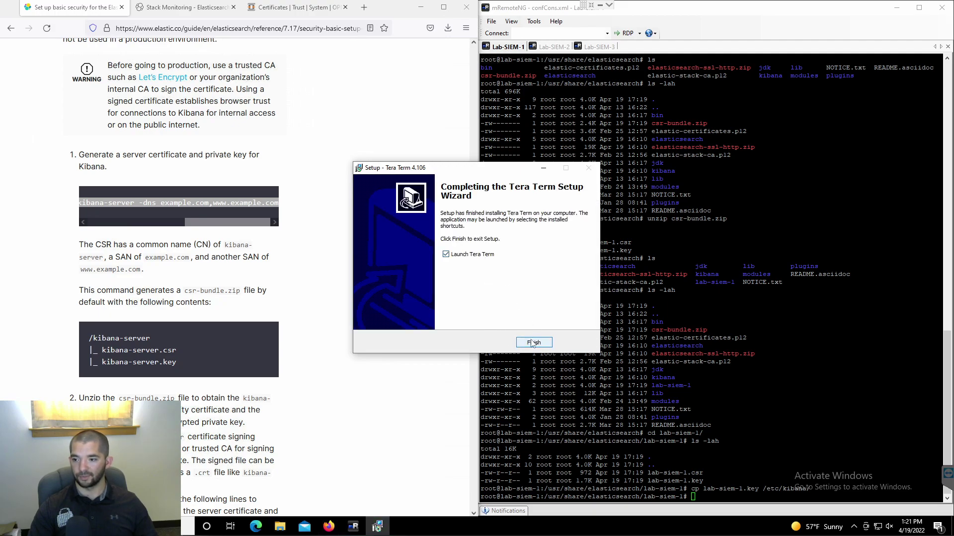
{"action": "left_click", "coordinate": [533, 343]}
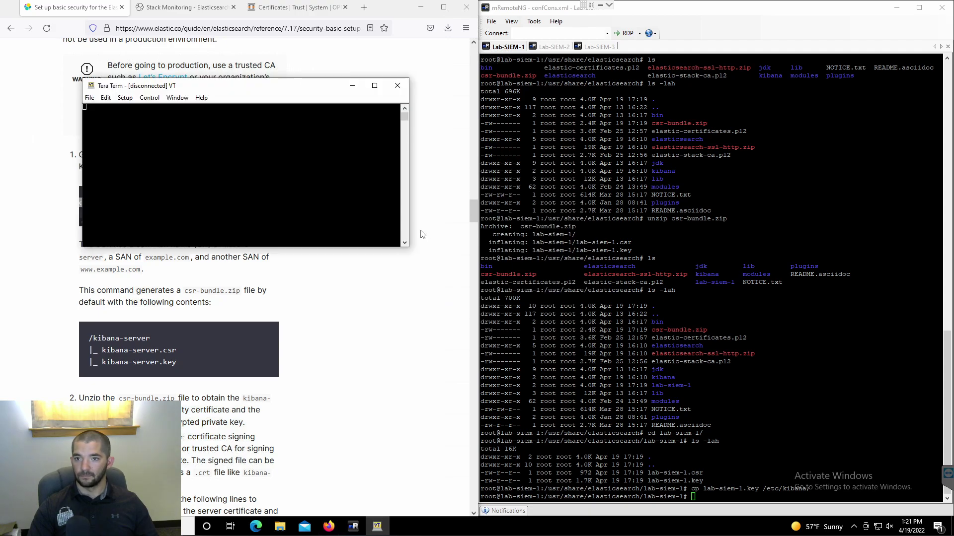
Connect over SSH to 192.168.57.70, accept the host key, and log in with the user's credentials.
{"action": "type", "text": "19"}
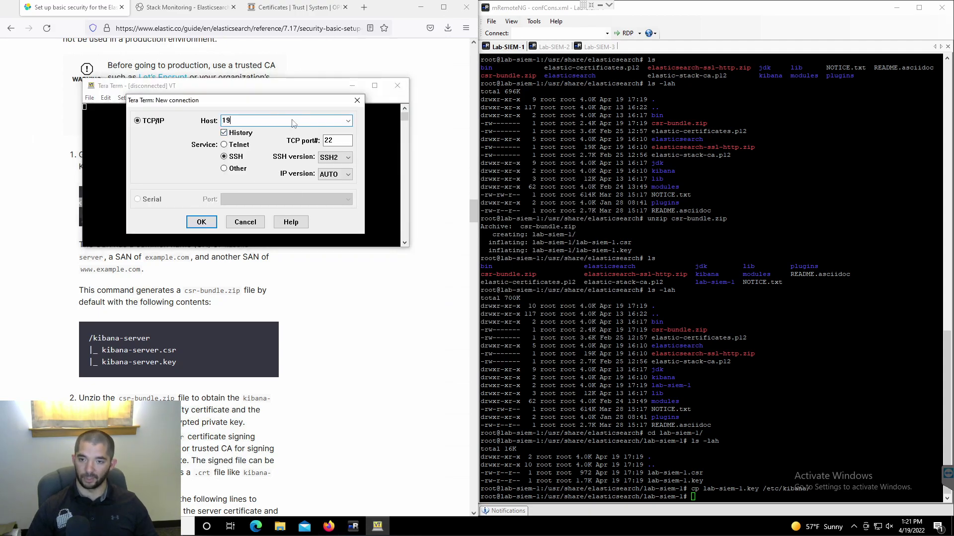
{"action": "type", "text": "2.168.57.8"}
{"action": "key", "text": "BackSpace"}
{"action": "type", "text": "70"}
{"action": "key", "text": "Return"}
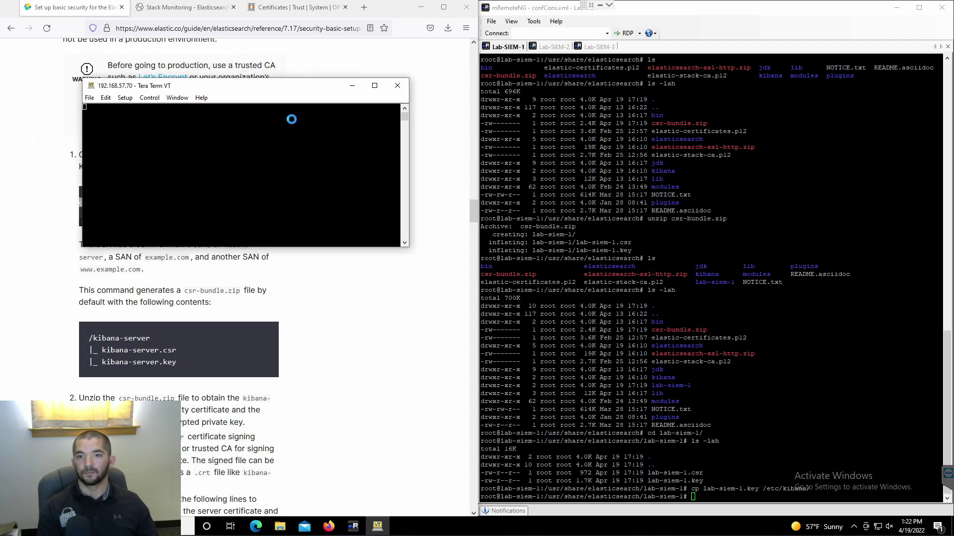
{"action": "left_click", "coordinate": [225, 273]}
{"action": "type", "text": "dillon"}
{"action": "key", "text": "Tab"}
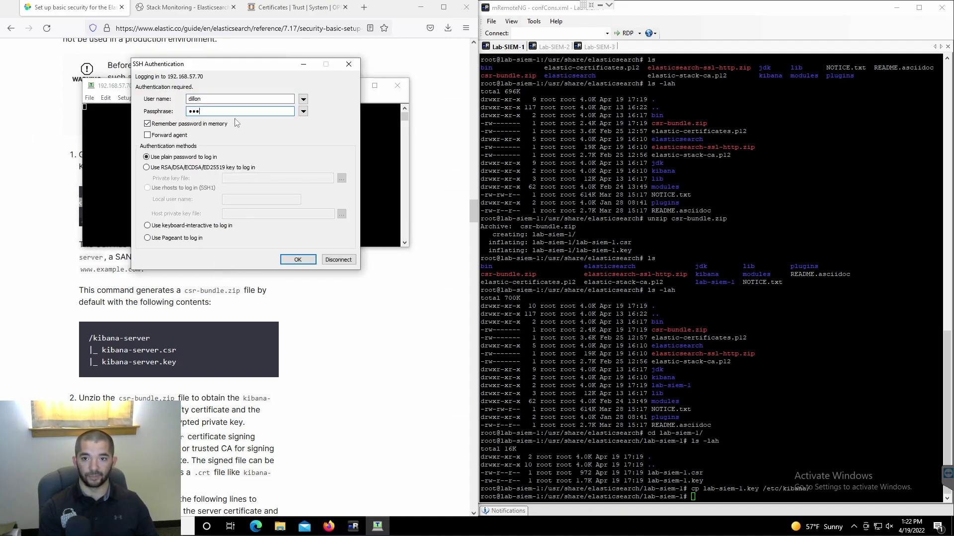
{"action": "type", "text": "•••••"}
{"action": "key", "text": "Return"}
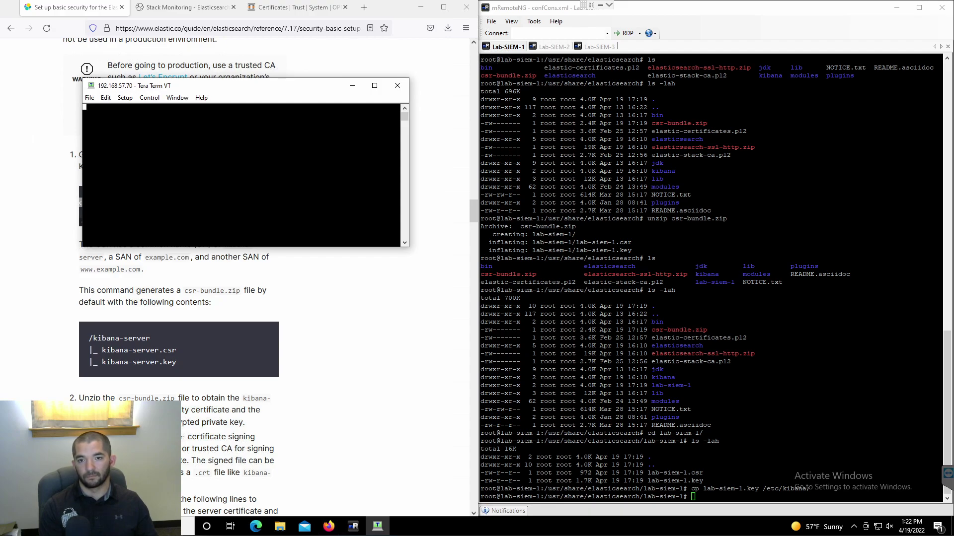
Become root with sudo su, entering the account password.
{"action": "type", "text": "sudo su"}
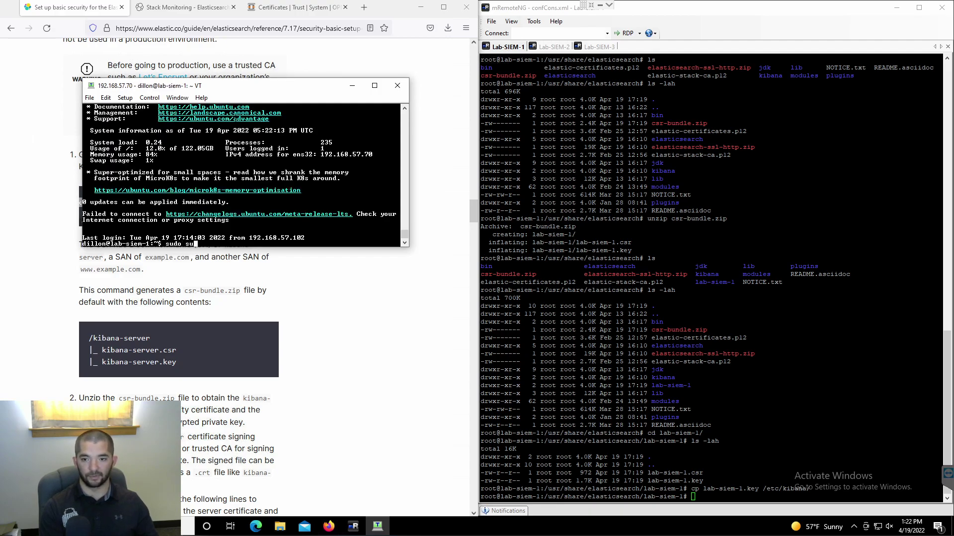
{"action": "key", "text": "Return"}
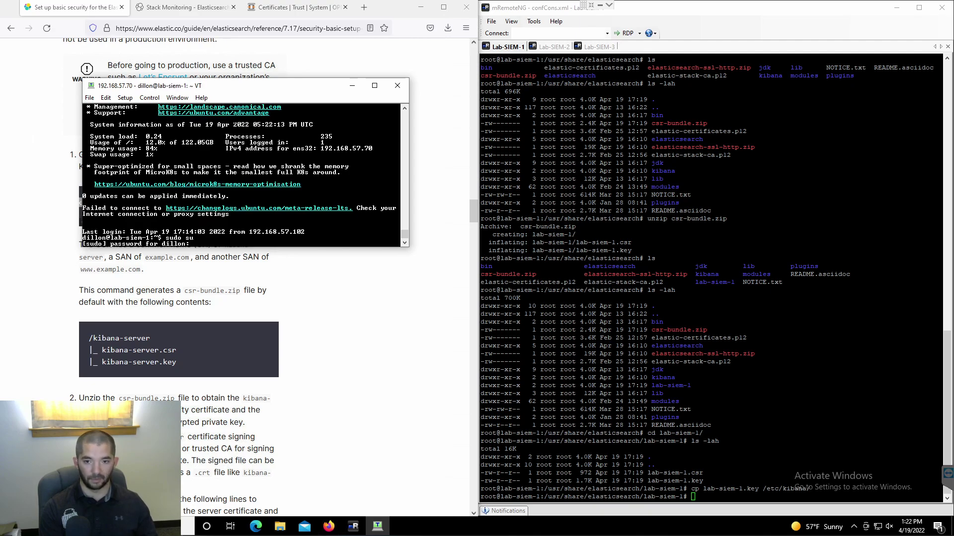
{"action": "key", "text": "Return"}
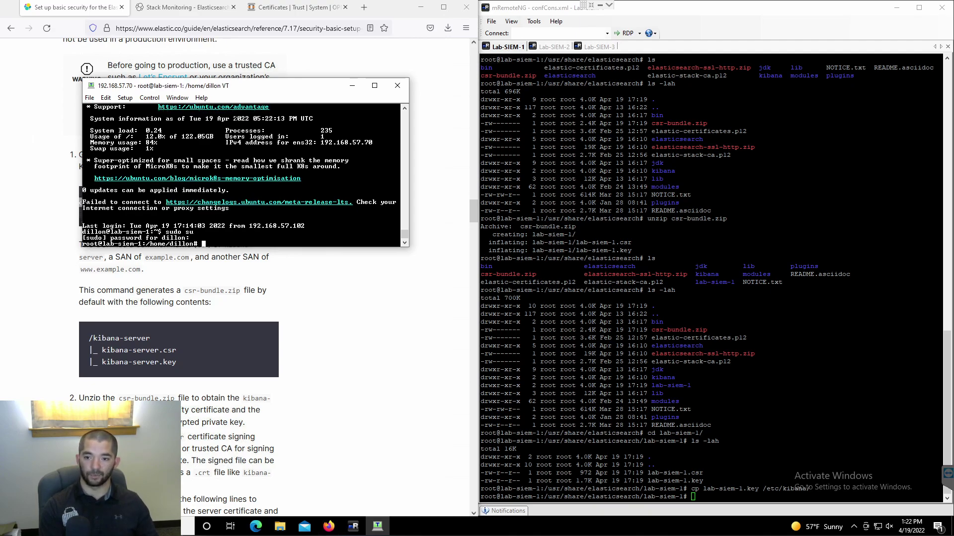
{"action": "key", "text": "alt+Tab"}
{"action": "key", "text": "alt+Tab"}
Copy /usr/share/elasticsearch/lab-siem-1/lab-siem-1.csr into the user's home directory.
{"action": "type", "text": "cp /usr/"}
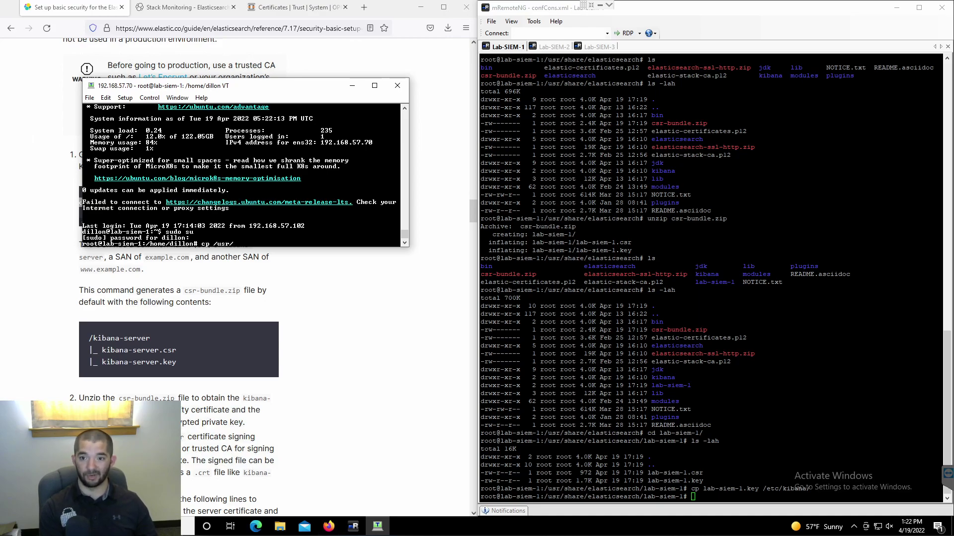
{"action": "type", "text": "share/elasticsearch/kibana/"}
{"action": "key", "text": "Tab"}
{"action": "key", "text": "Tab"}
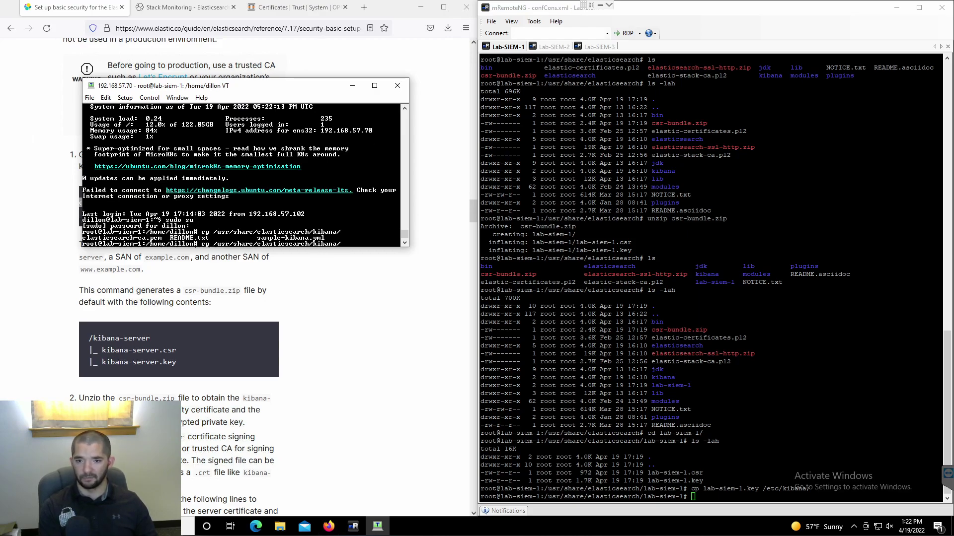
{"action": "key", "text": "BackSpace"}
{"action": "key", "text": "BackSpace"}
{"action": "key", "text": "BackSpace"}
{"action": "key", "text": "BackSpace"}
{"action": "key", "text": "BackSpace"}
{"action": "key", "text": "BackSpace"}
{"action": "key", "text": "BackSpace"}
{"action": "type", "text": "lab"}
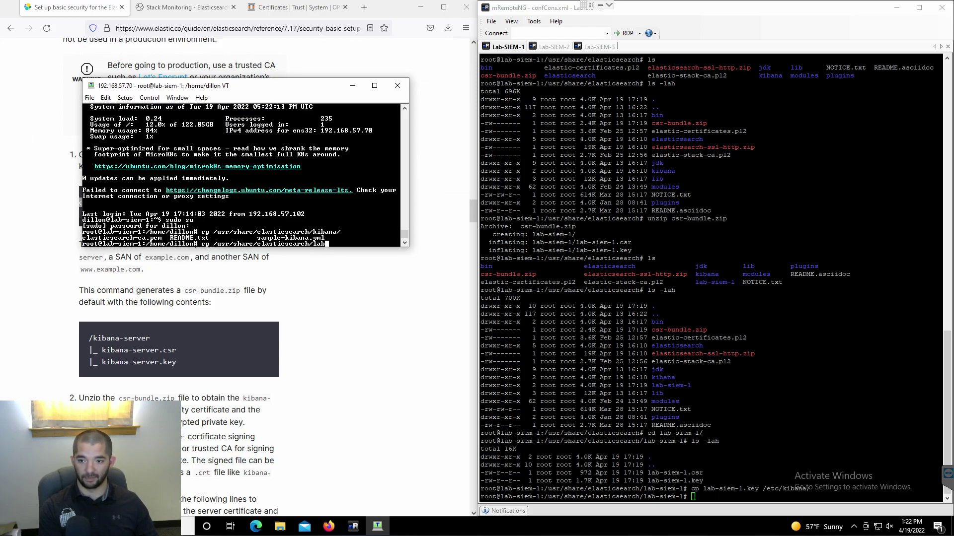
{"action": "type", "text": "-siem-1/l"}
{"action": "key", "text": "Tab"}
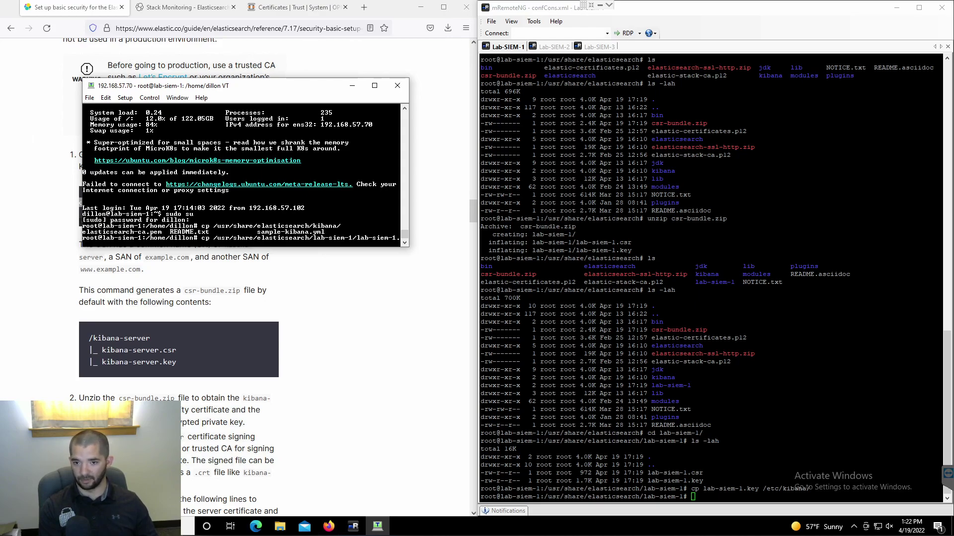
{"action": "key", "text": "Tab"}
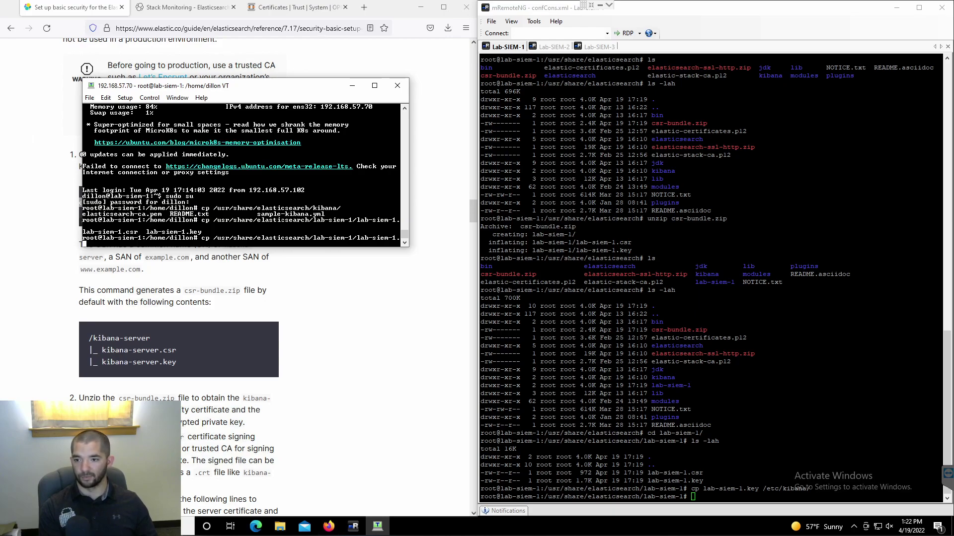
{"action": "type", "text": "csr "}
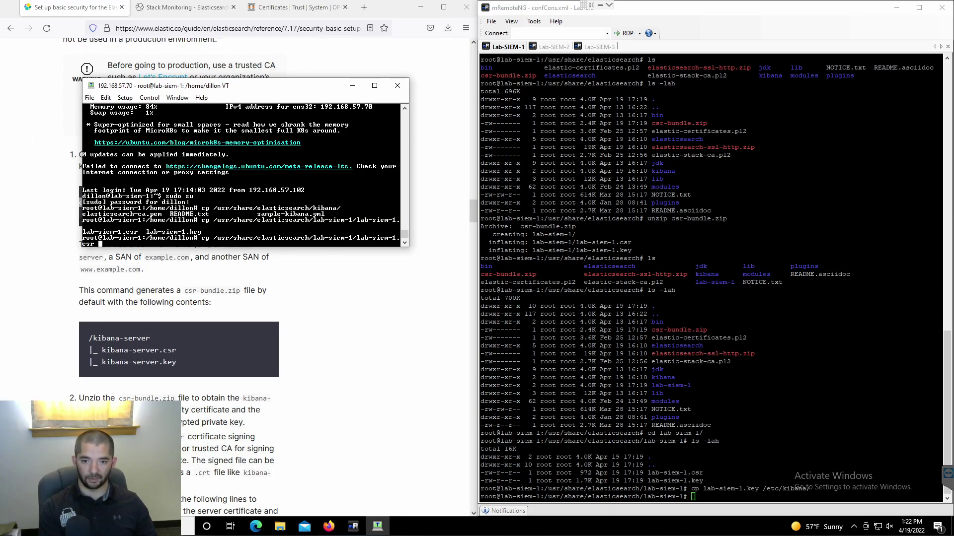
{"action": "type", "text": "/home/dillon/"}
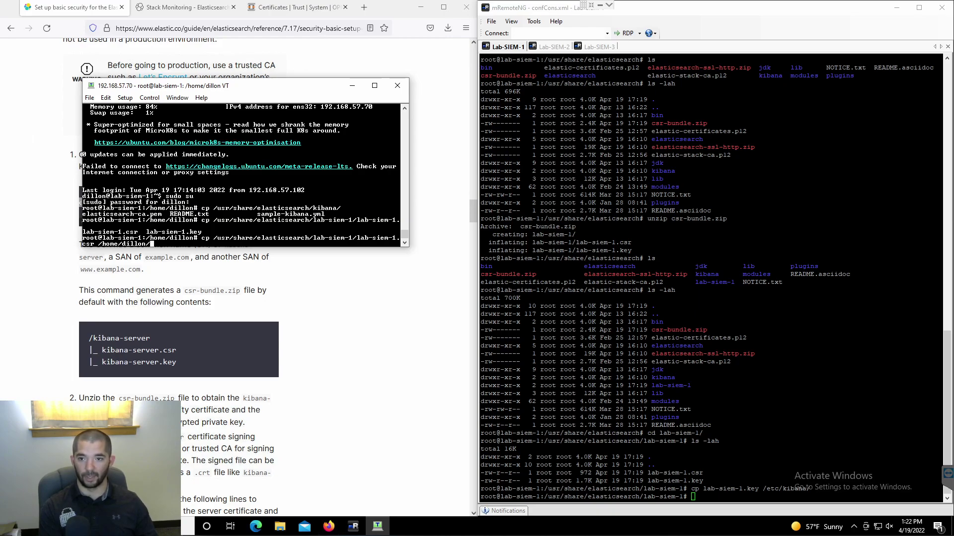
{"action": "key", "text": "Return"}
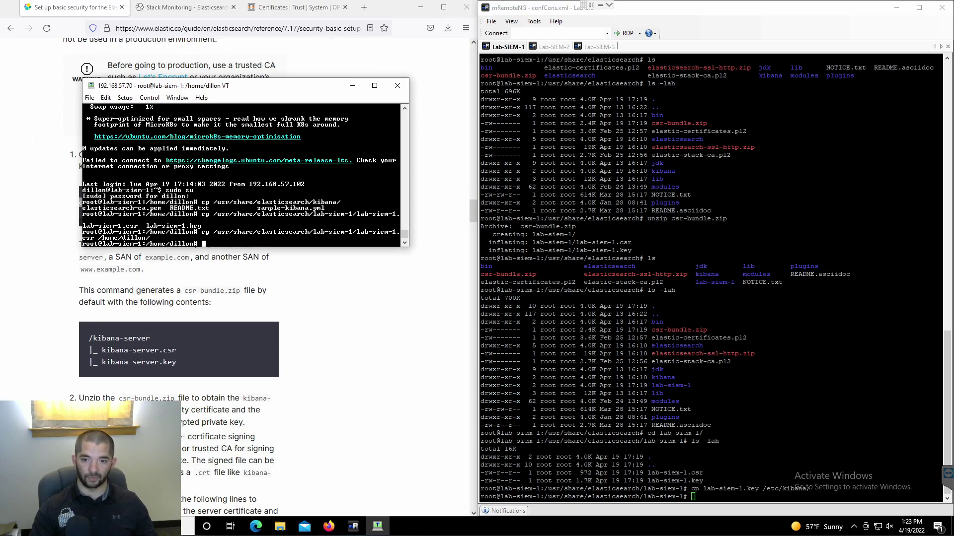
{"action": "left_click", "coordinate": [89, 98]}
Receive lab-siem-1.csr from the server's home directory via SCP onto the Windows Desktop.
{"action": "left_click", "coordinate": [114, 233]}
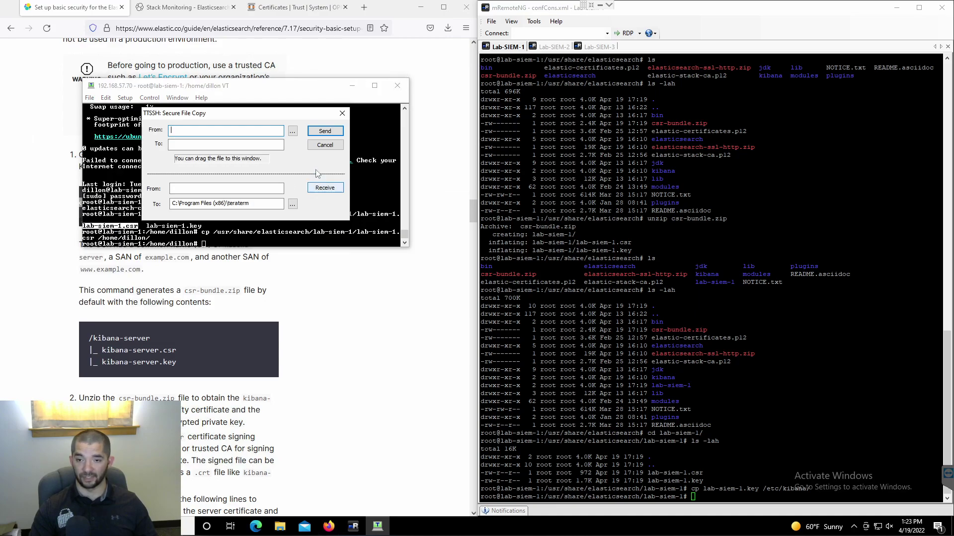
{"action": "left_click", "coordinate": [227, 188]}
{"action": "type", "text": "lab-siem-1.csr"}
{"action": "key", "text": "Left"}
{"action": "key", "text": "Left"}
{"action": "key", "text": "Left"}
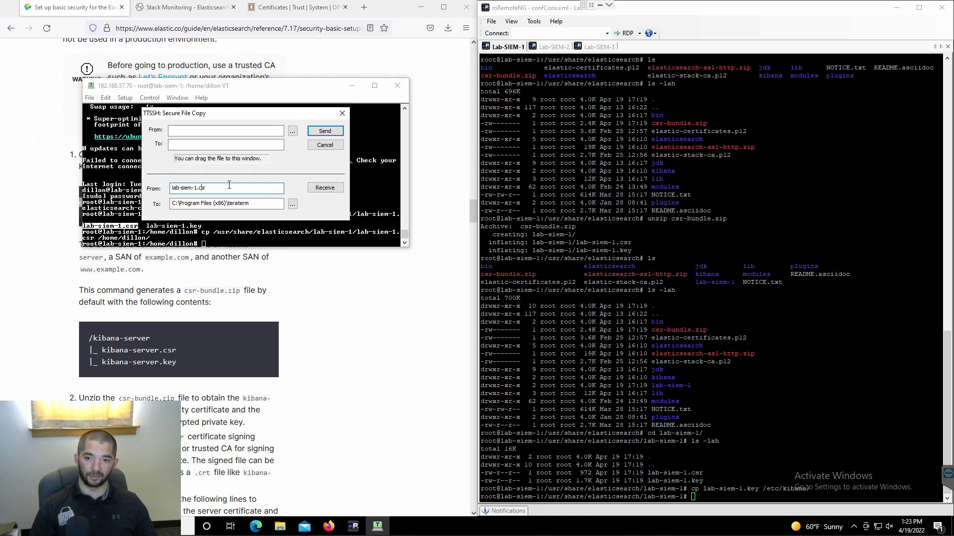
{"action": "type", "text": "/home/"}
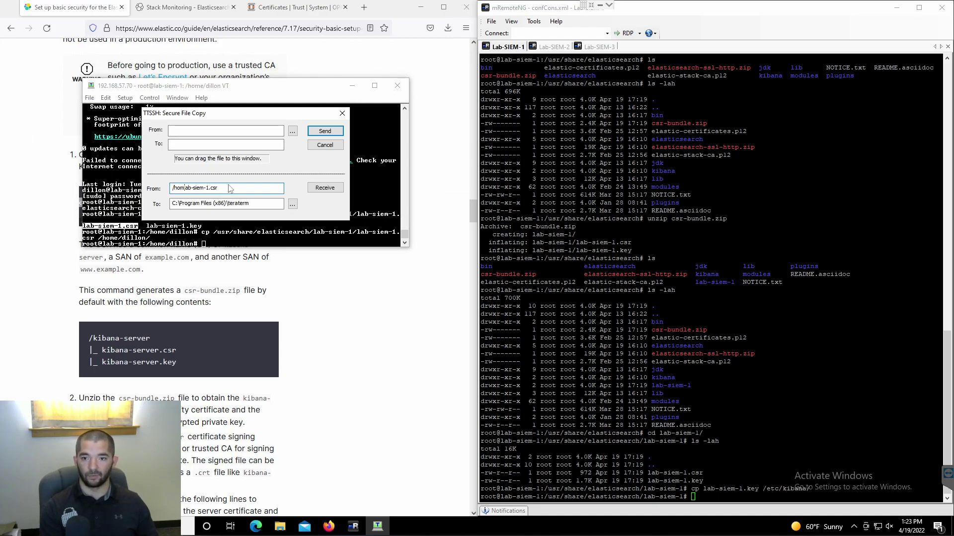
{"action": "type", "text": "dillon/"}
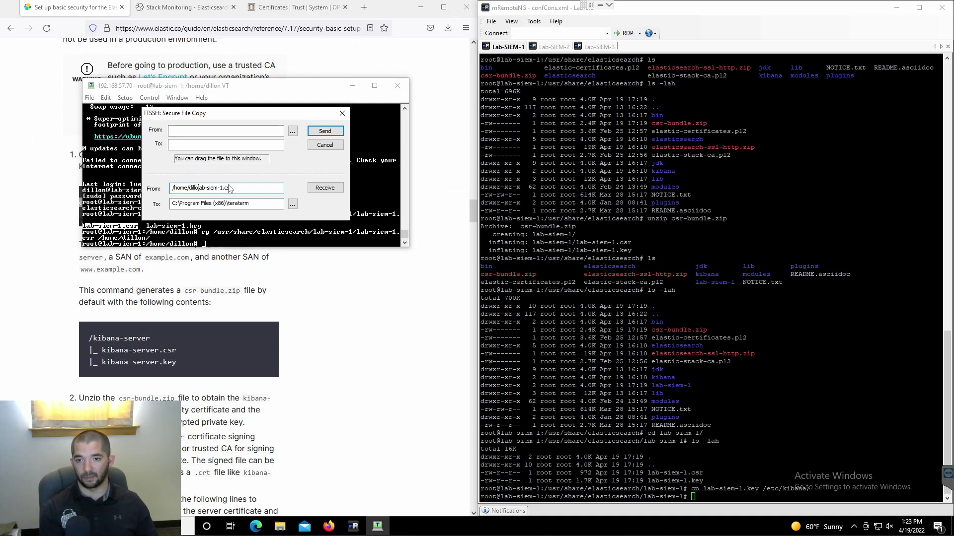
{"action": "left_click", "coordinate": [292, 204]}
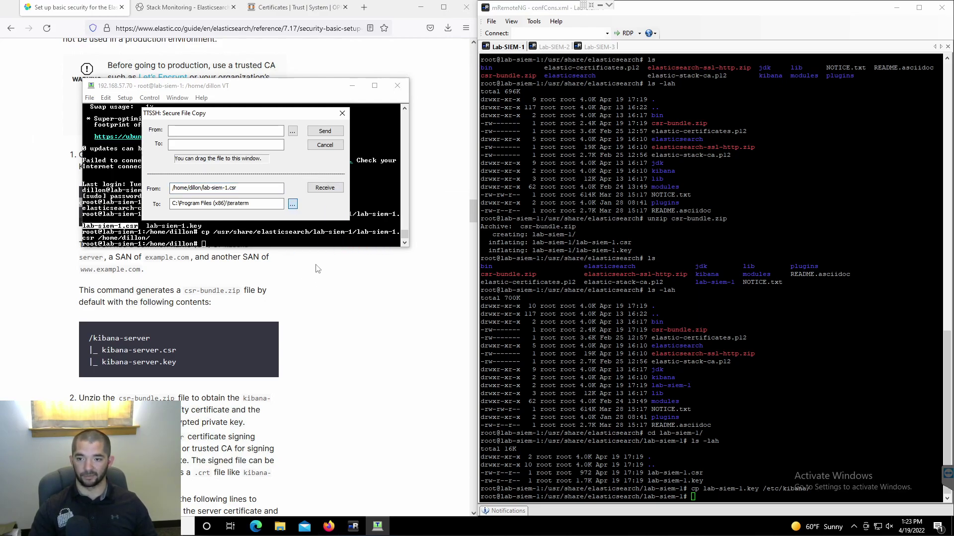
{"action": "scroll", "coordinate": [452, 253], "scroll_direction": "up", "scroll_amount": 10}
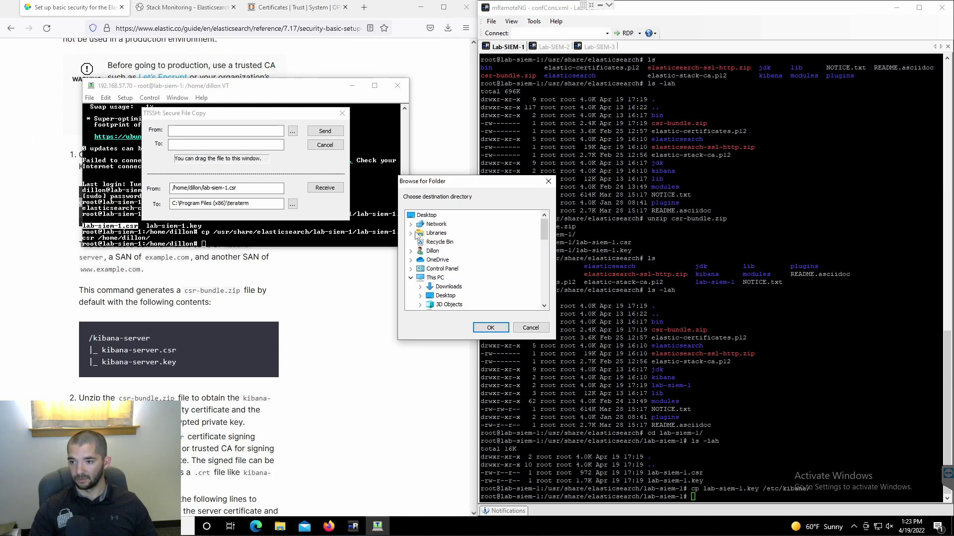
{"action": "left_click", "coordinate": [490, 328]}
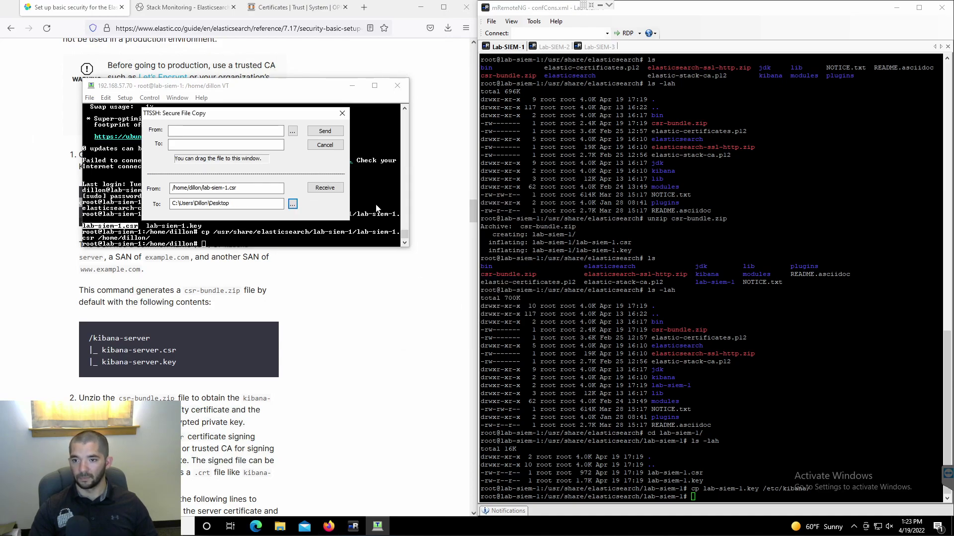
{"action": "left_click", "coordinate": [325, 187]}
Open lab-siem-1.csr from the Desktop in Notepad++.
{"action": "left_click", "coordinate": [280, 526]}
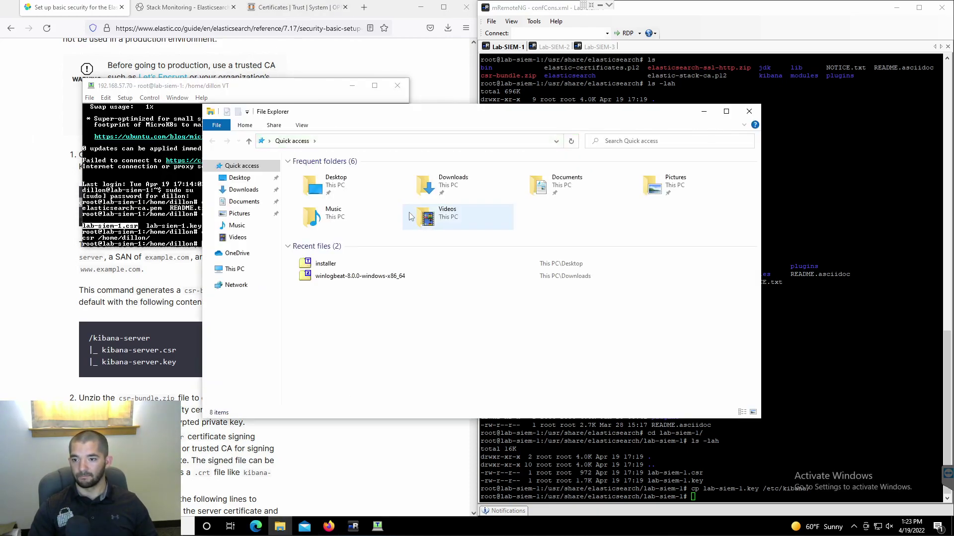
{"action": "left_click", "coordinate": [240, 179]}
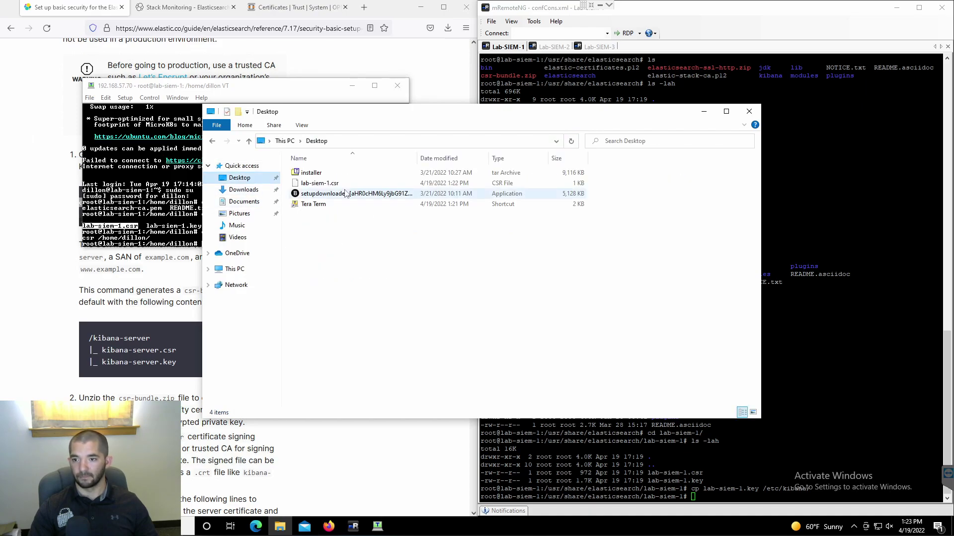
{"action": "left_click", "coordinate": [342, 183]}
{"action": "left_click", "coordinate": [336, 195]}
{"action": "double_click", "coordinate": [339, 183]}
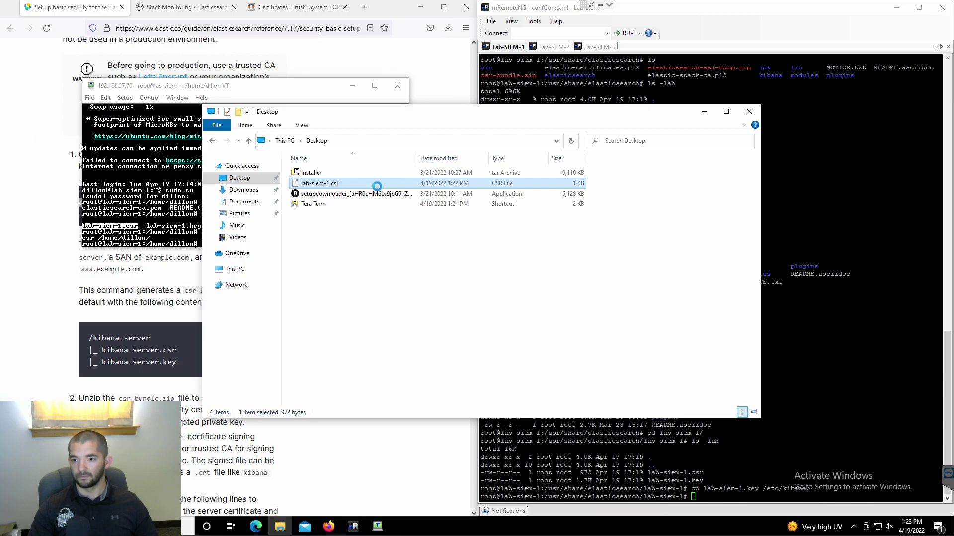
{"action": "right_click", "coordinate": [345, 183]}
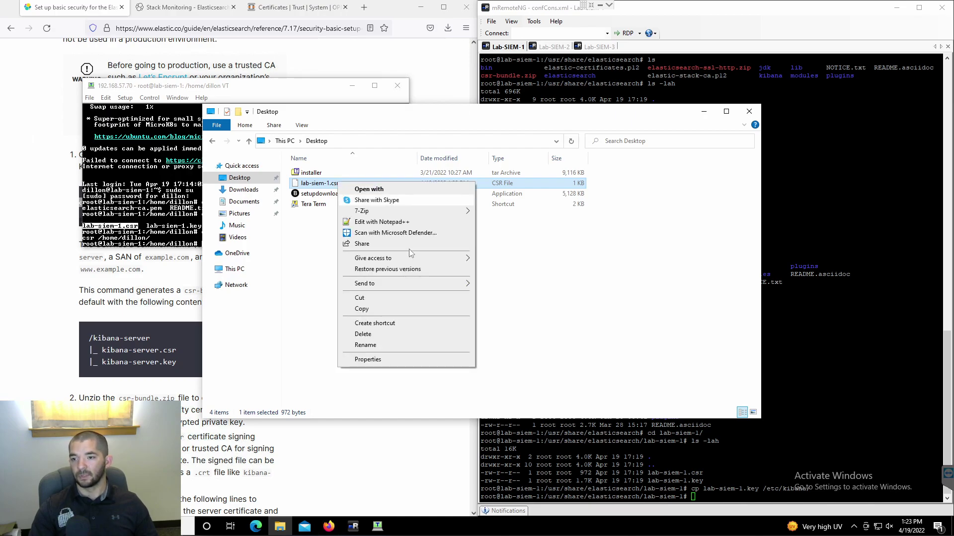
{"action": "left_click", "coordinate": [403, 228]}
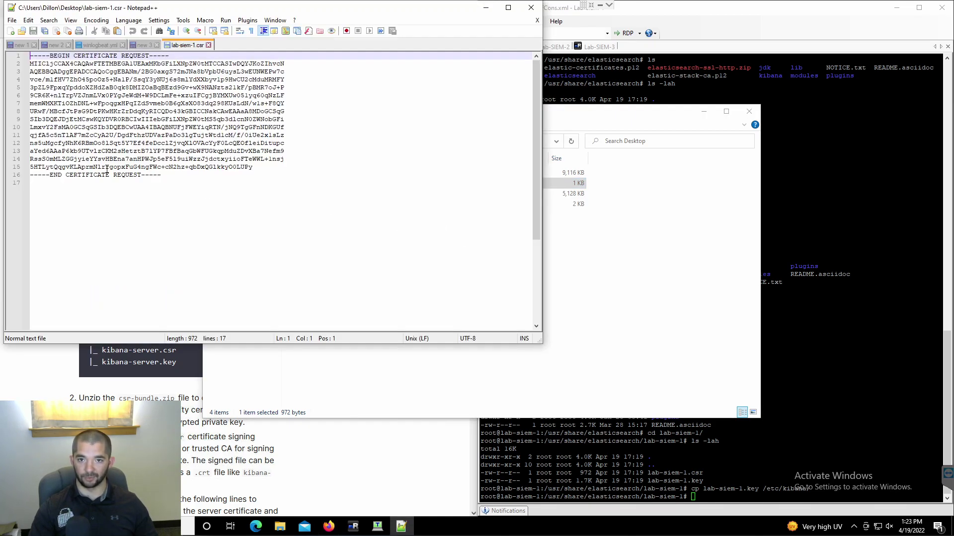
Select the full certificate request text and copy it.
{"action": "left_click_drag", "start_coordinate": [174, 178], "coordinate": [22, 60]}
{"action": "right_click", "coordinate": [36, 61]}
{"action": "left_click", "coordinate": [62, 75]}
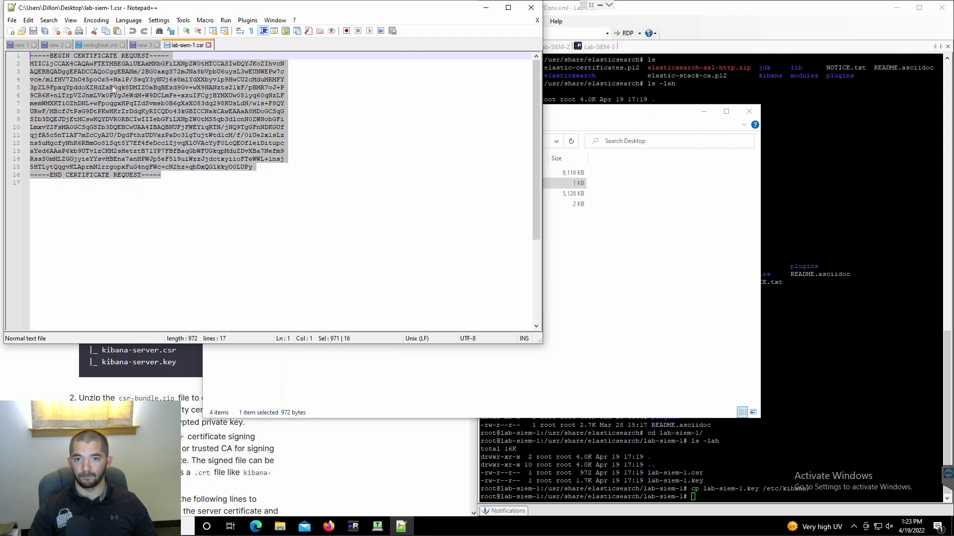
Add an OPNsense certificate that signs a CSR, named lab-siem-1, with the request pasted in.
{"action": "left_click", "coordinate": [486, 7]}
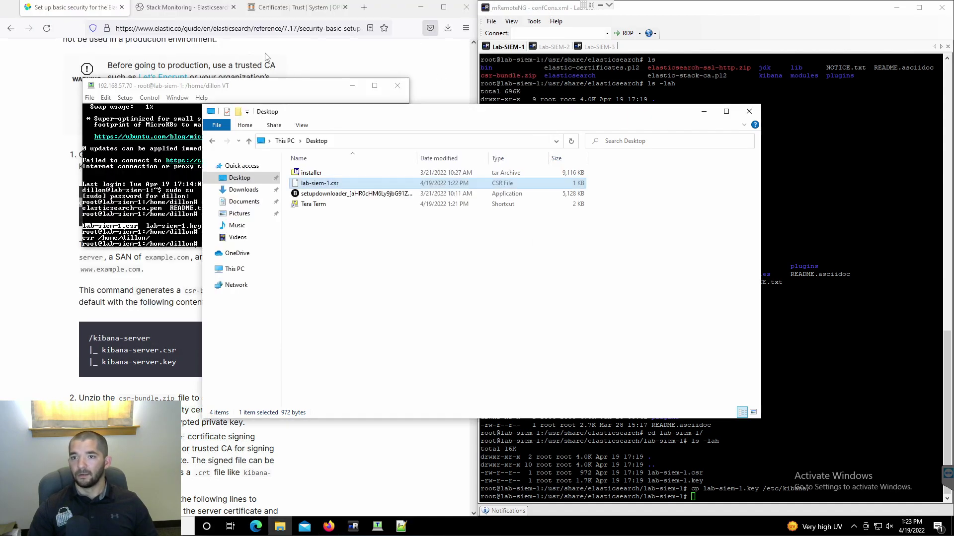
{"action": "left_click", "coordinate": [278, 7]}
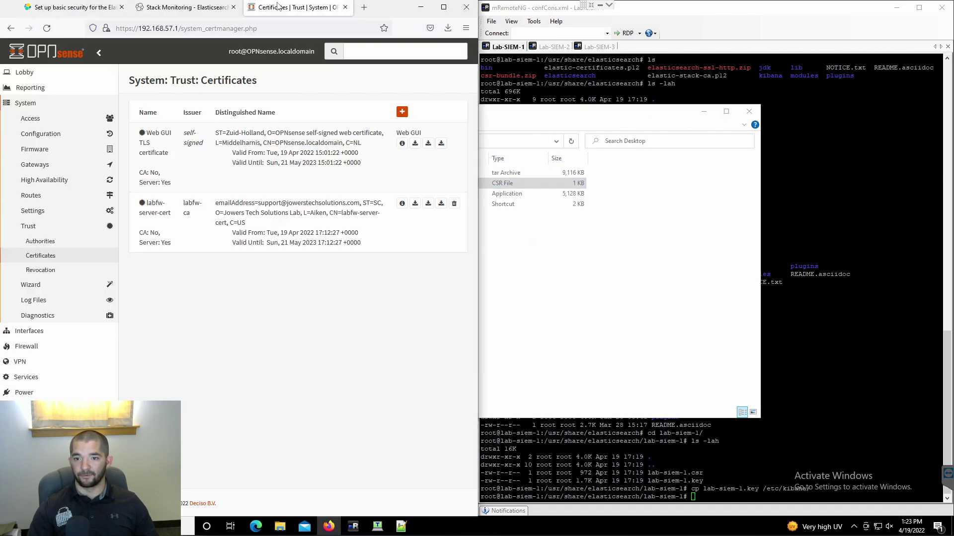
{"action": "left_click", "coordinate": [402, 112]}
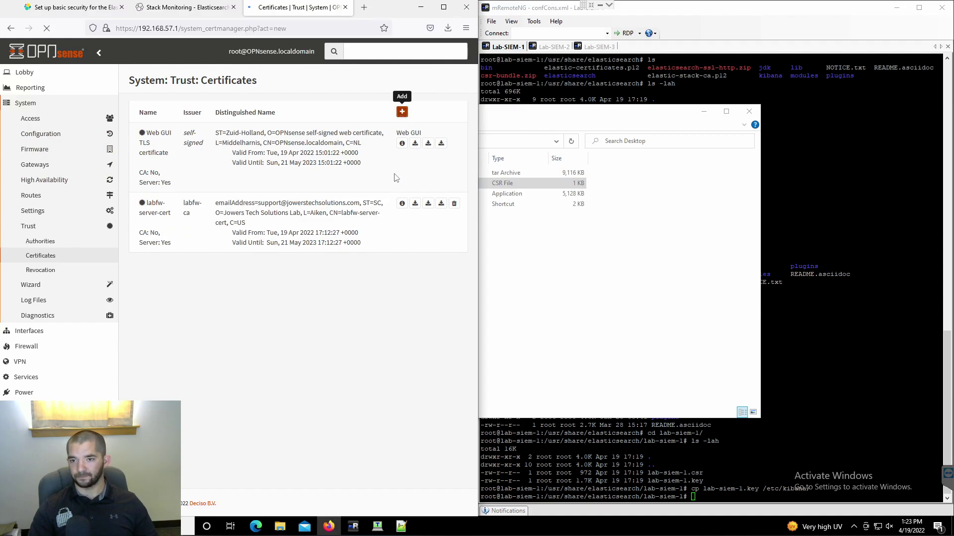
{"action": "left_click", "coordinate": [315, 137]}
{"action": "left_click", "coordinate": [292, 188]}
{"action": "left_click", "coordinate": [257, 163]}
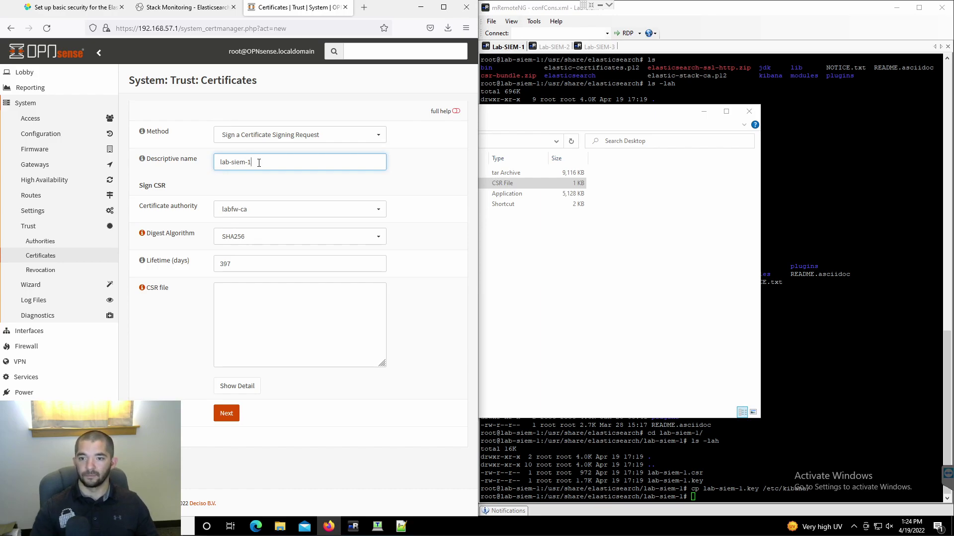
{"action": "left_click", "coordinate": [260, 298]}
{"action": "key", "text": "ctrl+v"}
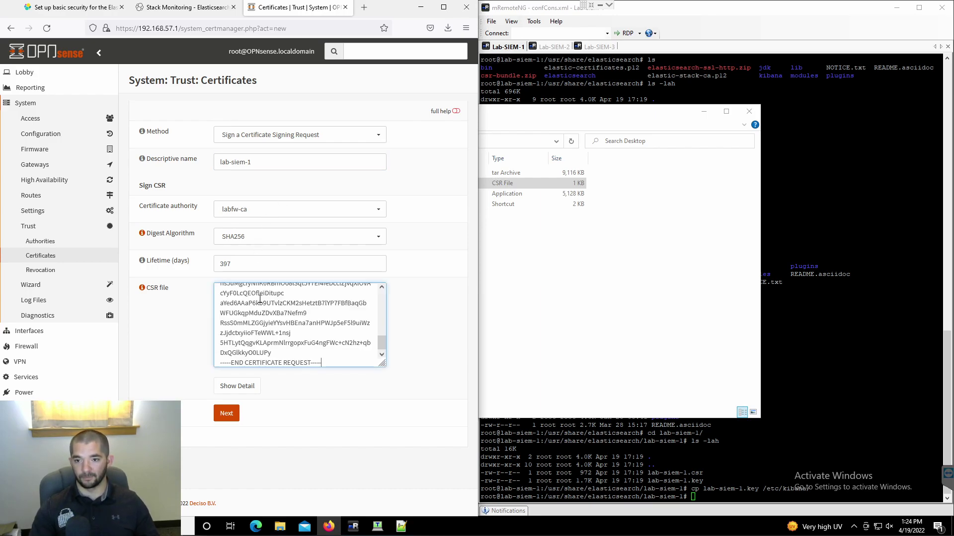
Continue to the certificate details and set key usage to digitalSignature and keyEncipherment.
{"action": "left_click", "coordinate": [232, 416]}
{"action": "scroll", "coordinate": [349, 341], "scroll_direction": "down", "scroll_amount": 1}
{"action": "scroll", "coordinate": [370, 209], "scroll_direction": "down", "scroll_amount": 3}
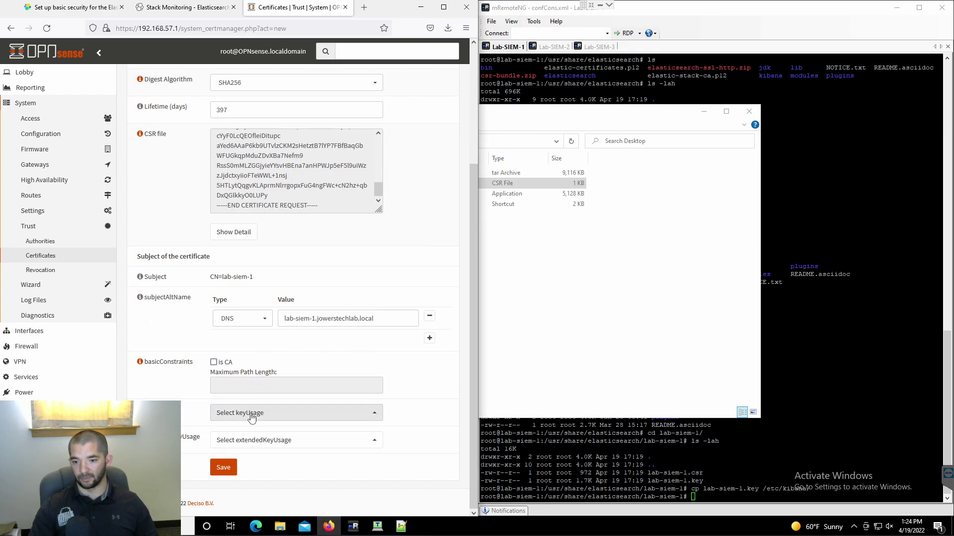
{"action": "scroll", "coordinate": [298, 169], "scroll_direction": "up", "scroll_amount": 6}
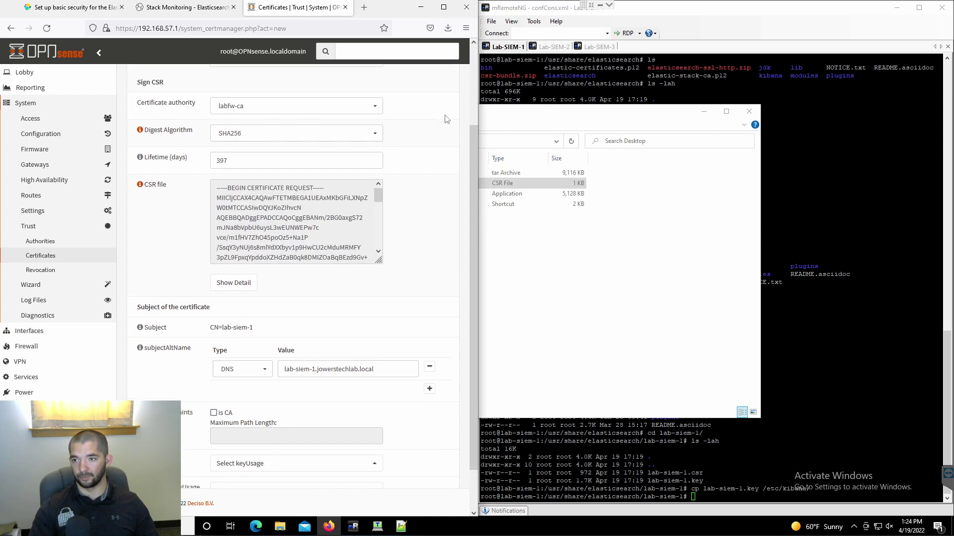
{"action": "left_click", "coordinate": [447, 111]}
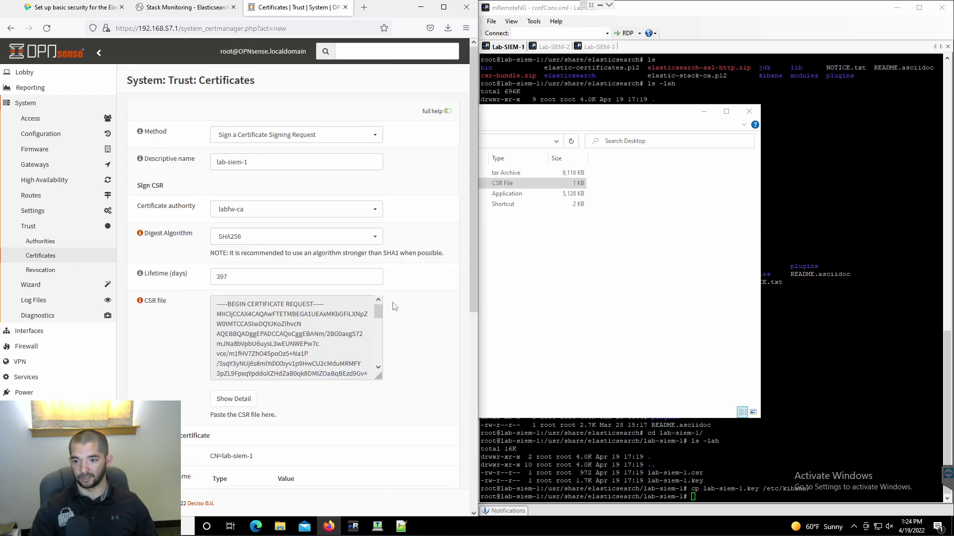
{"action": "scroll", "coordinate": [264, 352], "scroll_direction": "down", "scroll_amount": 7}
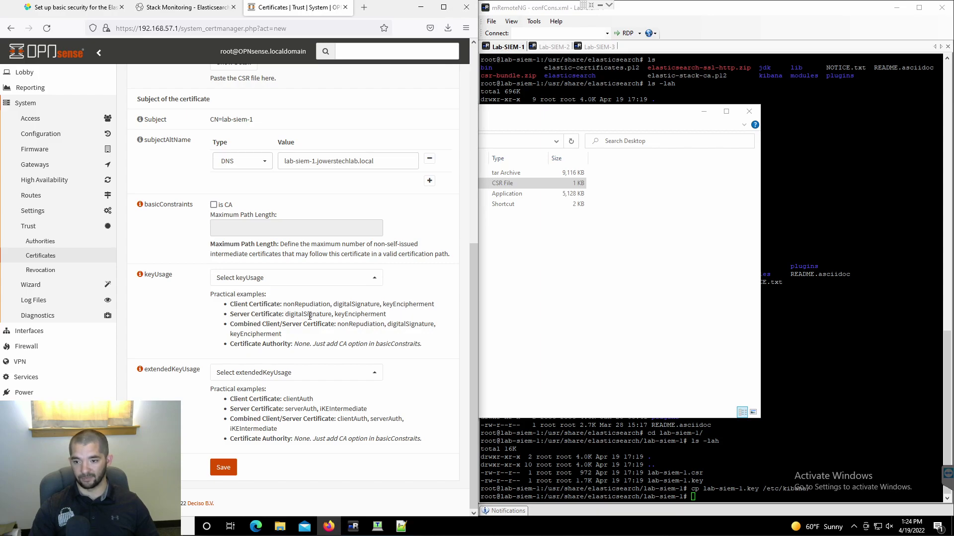
{"action": "left_click", "coordinate": [268, 279]}
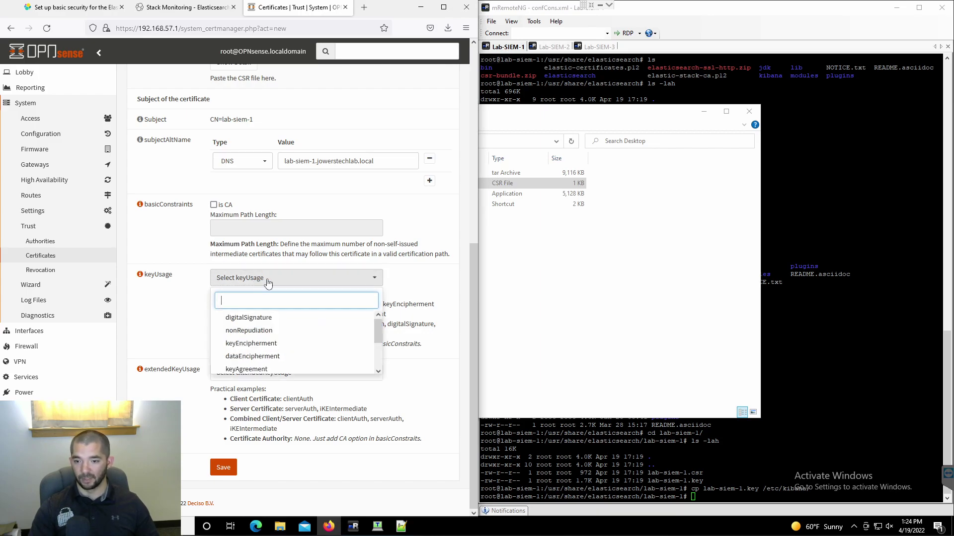
{"action": "left_click", "coordinate": [271, 321]}
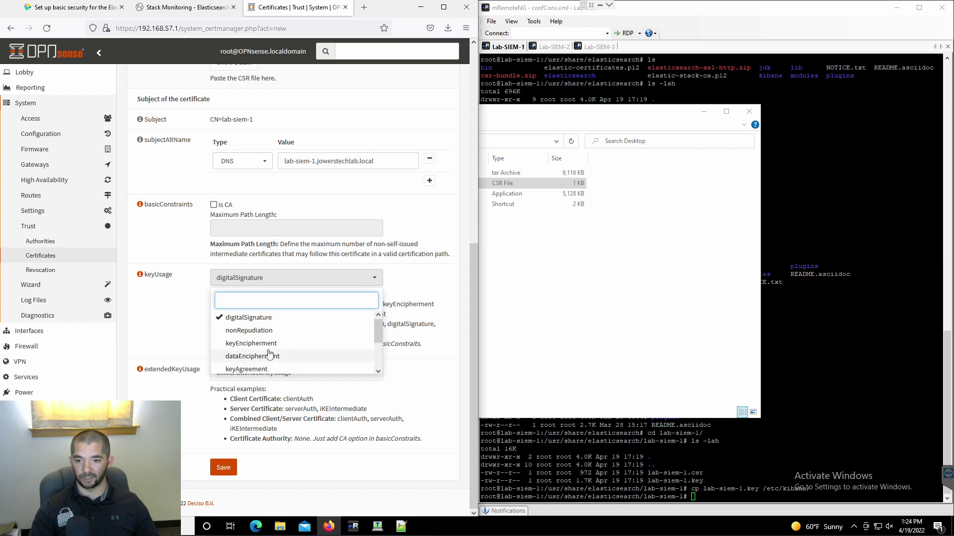
{"action": "left_click", "coordinate": [267, 343]}
{"action": "left_click", "coordinate": [408, 388]}
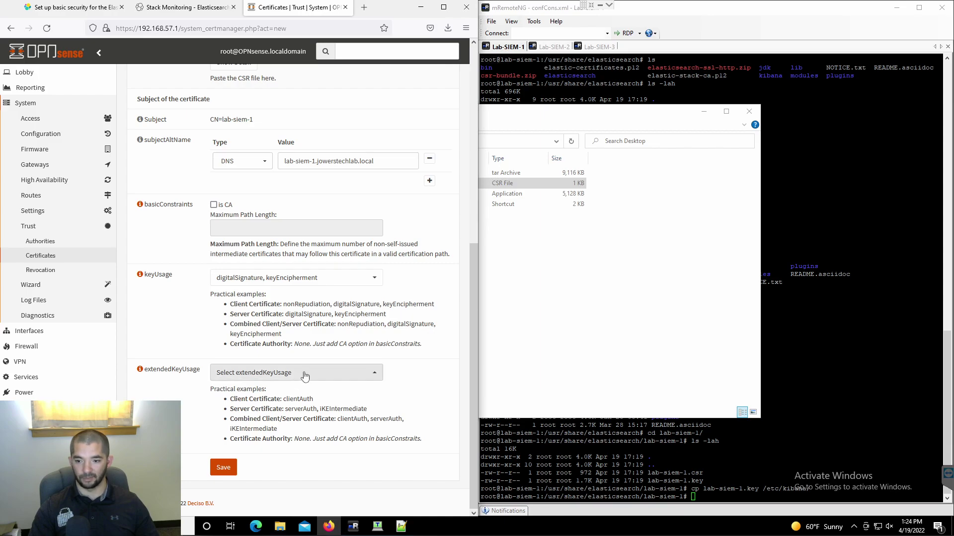
Add serverAuth and iKEIntermediate extended key usages and save the lab-siem-1 certificate.
{"action": "left_click", "coordinate": [301, 374]}
{"action": "left_click", "coordinate": [282, 412]}
{"action": "scroll", "coordinate": [282, 447], "scroll_direction": "down", "scroll_amount": 1}
{"action": "left_click", "coordinate": [261, 463]}
{"action": "left_click", "coordinate": [395, 491]}
{"action": "left_click", "coordinate": [223, 468]}
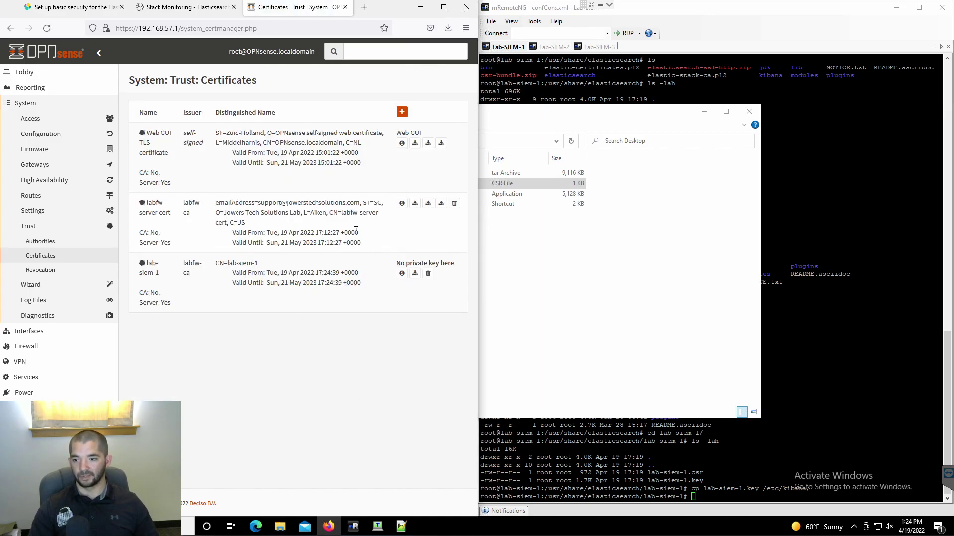
Download the lab-siem-1 certificate as lab-siem-1.crt.
{"action": "left_click", "coordinate": [415, 274]}
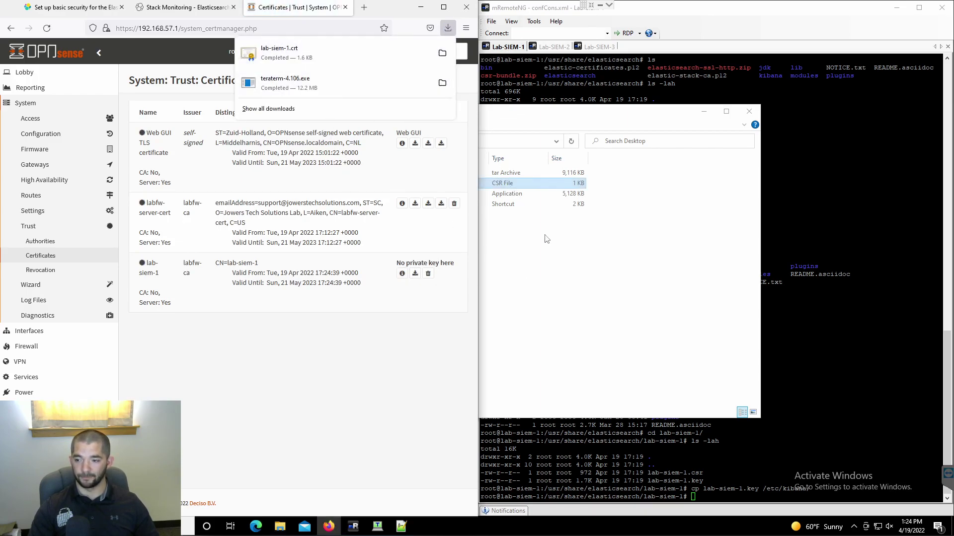
{"action": "left_click", "coordinate": [624, 334]}
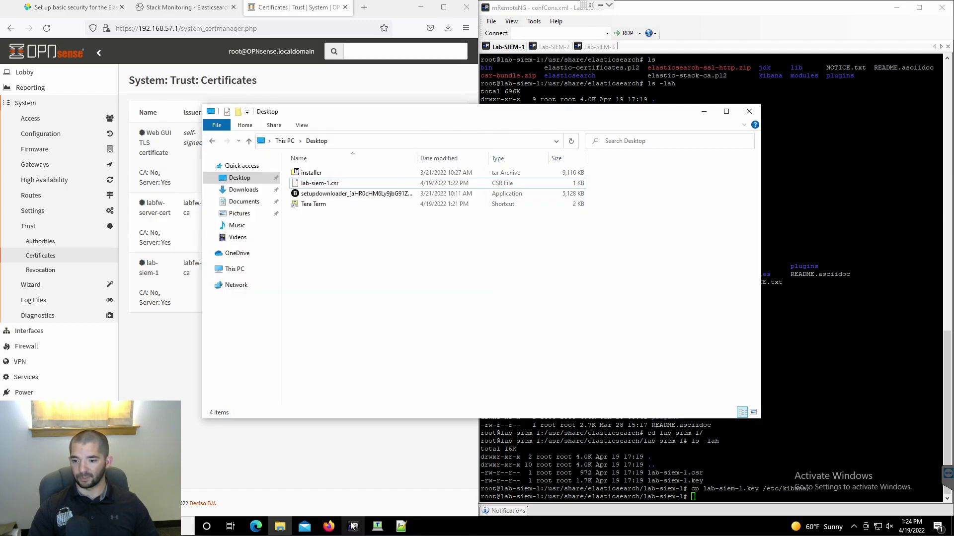
{"action": "left_click", "coordinate": [378, 526]}
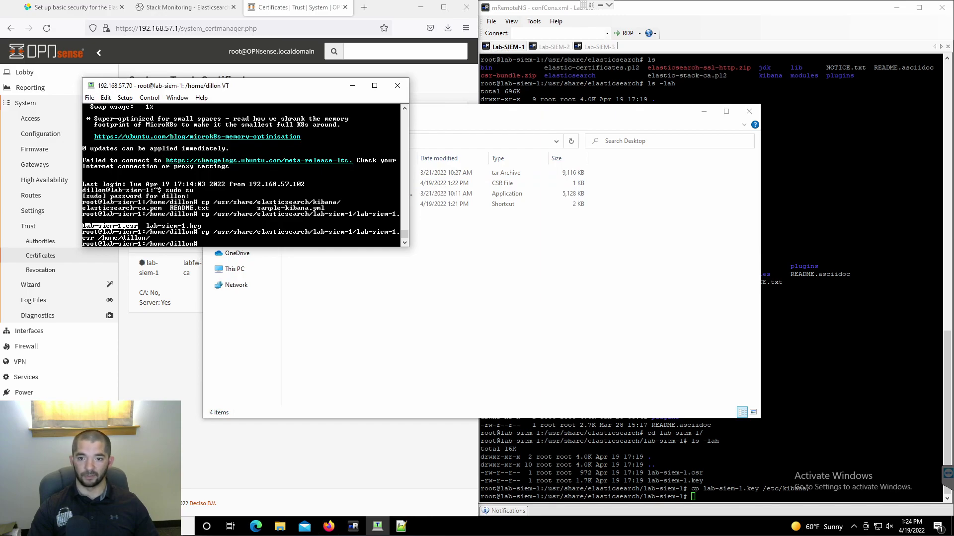
Send Downloads\lab-siem-1.crt via SCP to the user's home directory on the server.
{"action": "left_click", "coordinate": [89, 97]}
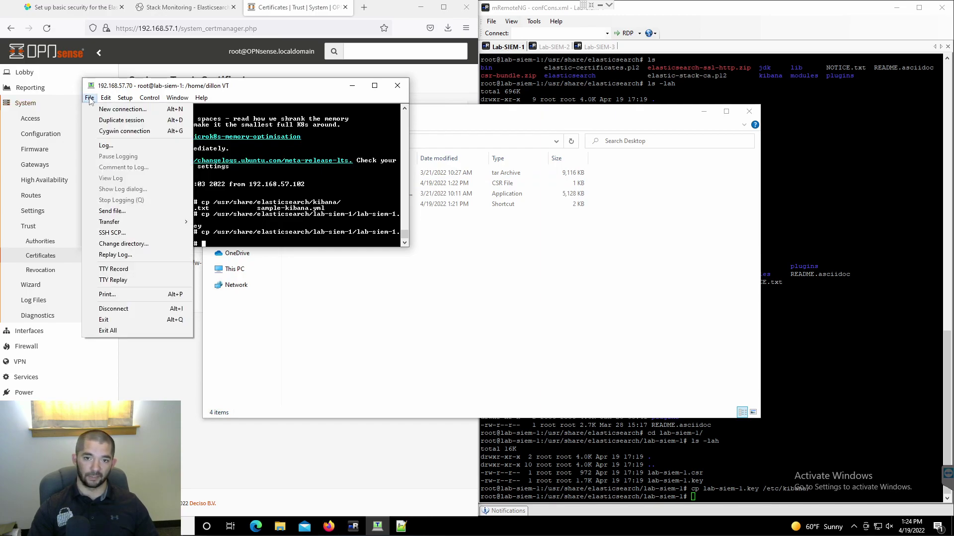
{"action": "mouse_move", "coordinate": [105, 97]}
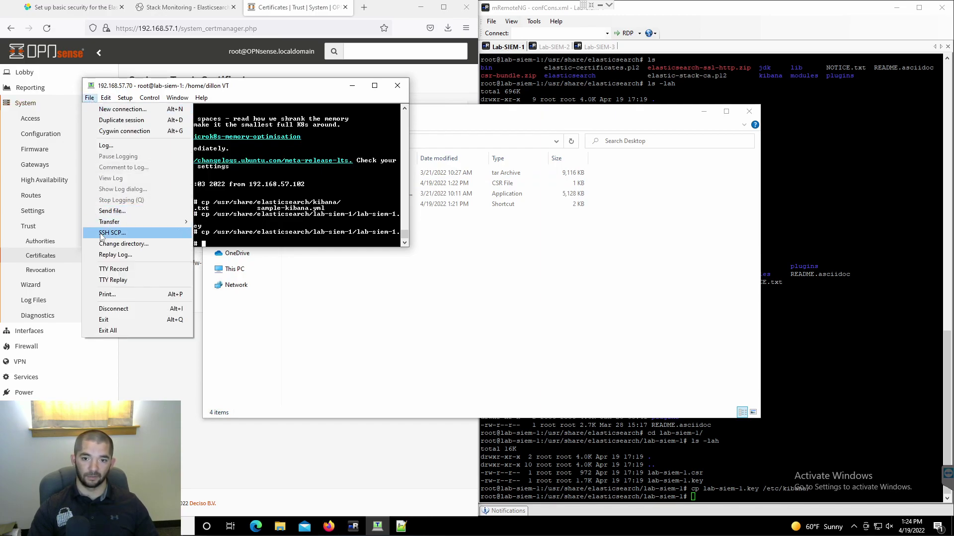
{"action": "left_click", "coordinate": [113, 232]}
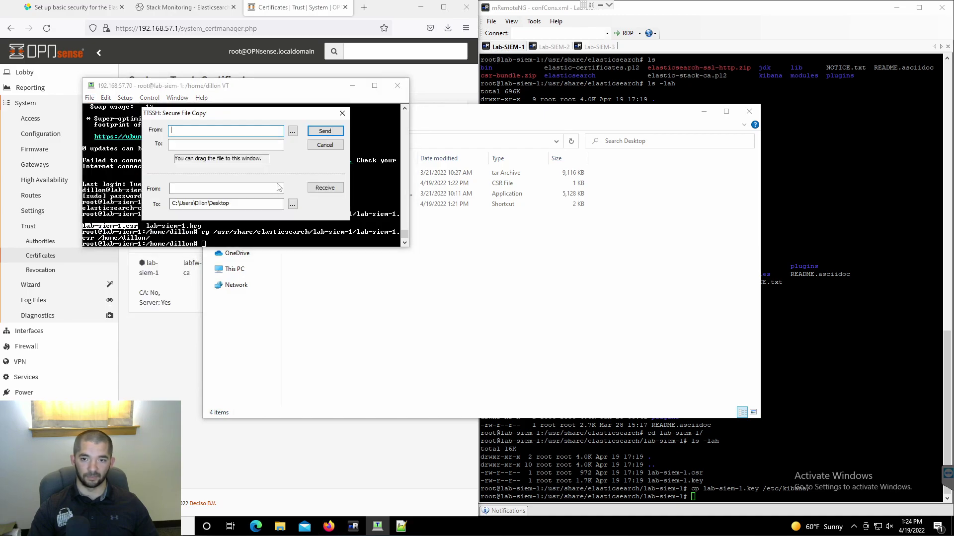
{"action": "left_click", "coordinate": [293, 132]}
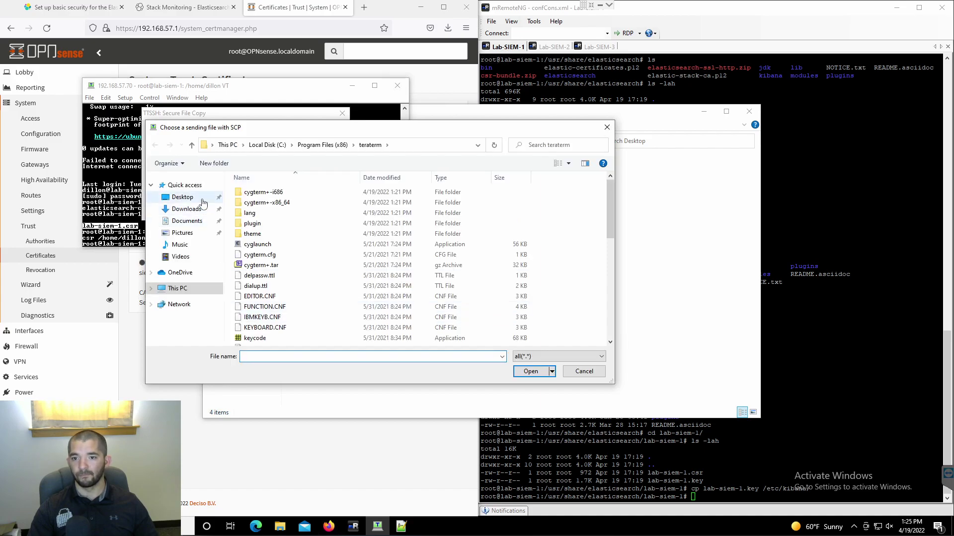
{"action": "left_click", "coordinate": [187, 210]}
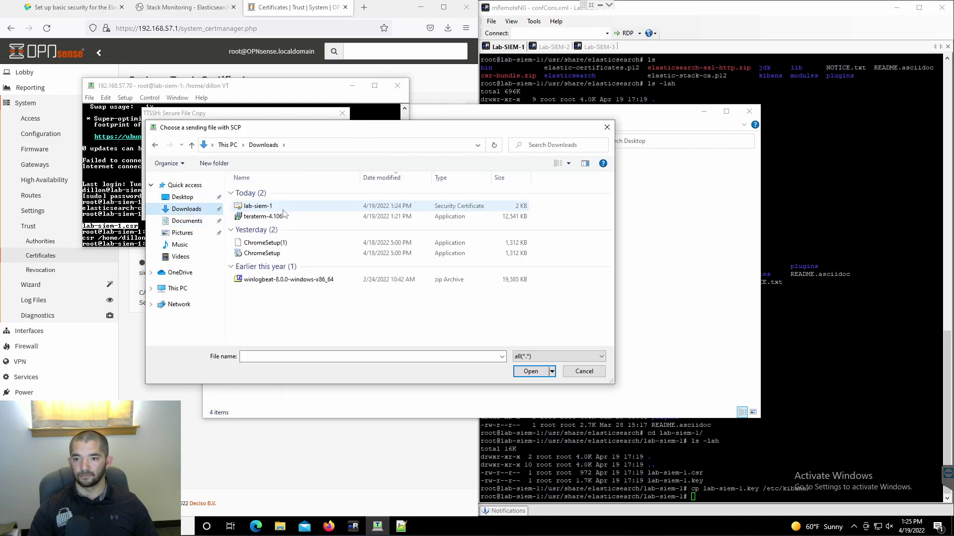
{"action": "left_click", "coordinate": [277, 208]}
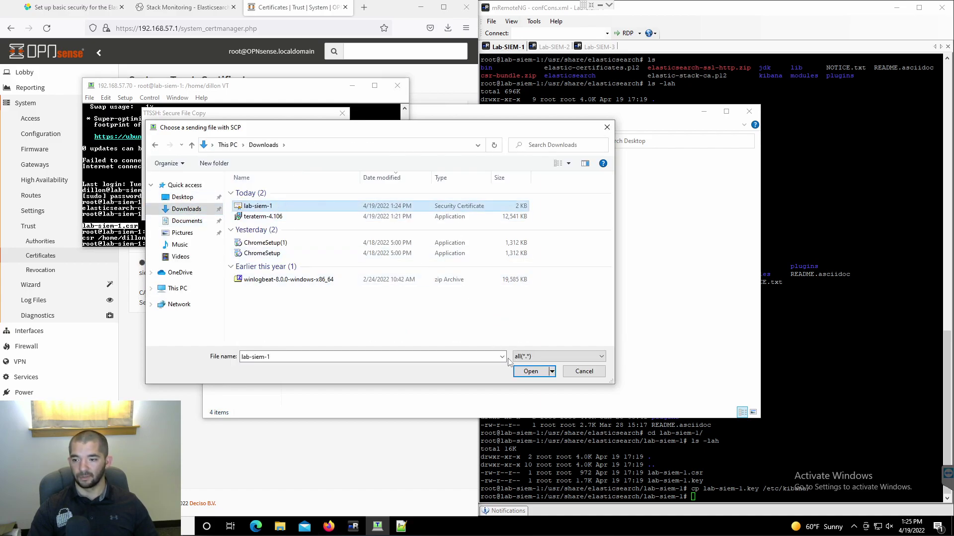
{"action": "left_click", "coordinate": [530, 371]}
{"action": "left_click", "coordinate": [236, 144]}
{"action": "type", "text": "/home/dillon/"}
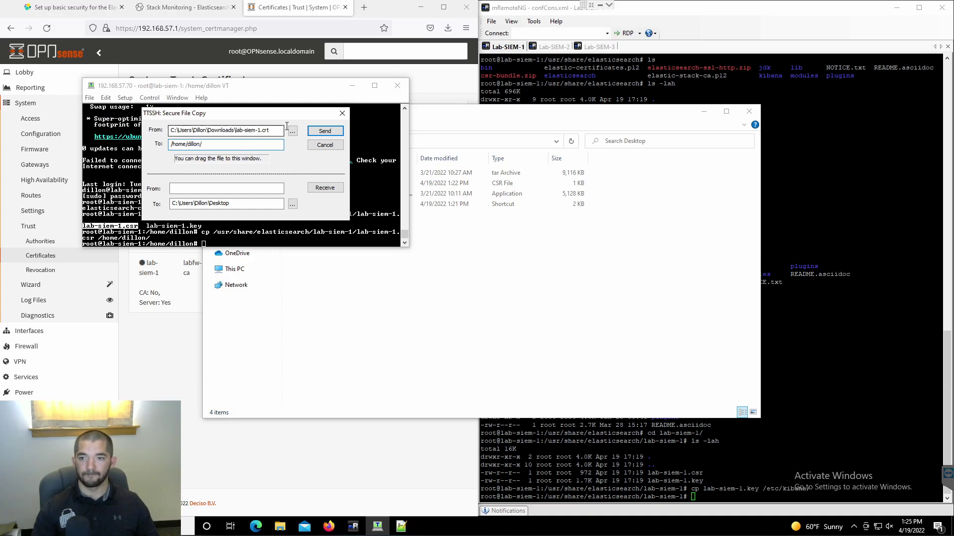
{"action": "left_click", "coordinate": [326, 131]}
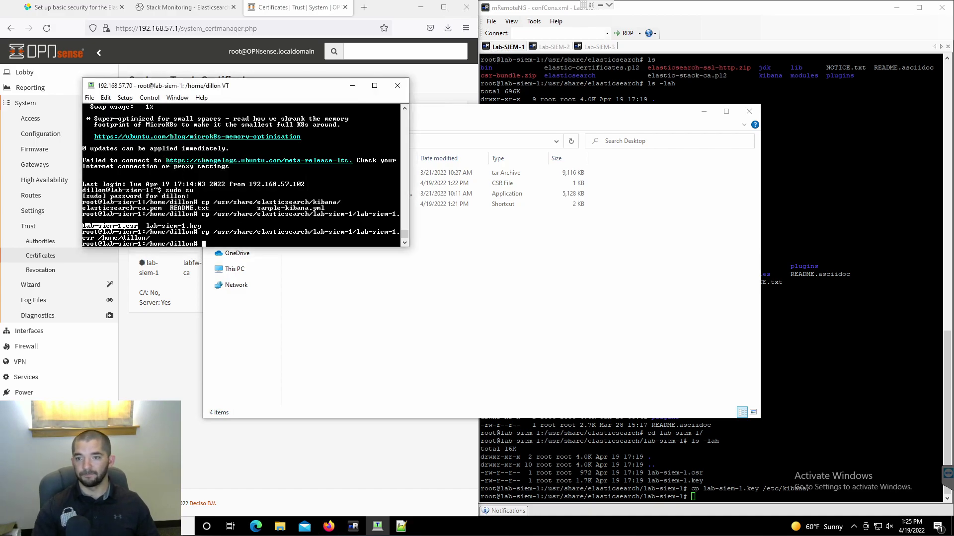
In the mRemoteNG root shell, go to the home directory and list files with ownership details.
{"action": "key", "text": "alt+Tab"}
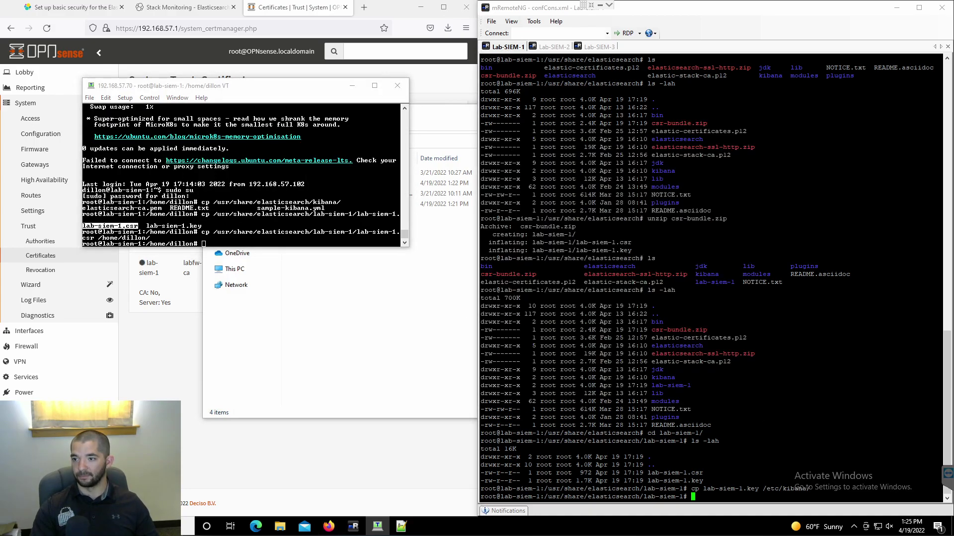
{"action": "left_click", "coordinate": [396, 87]}
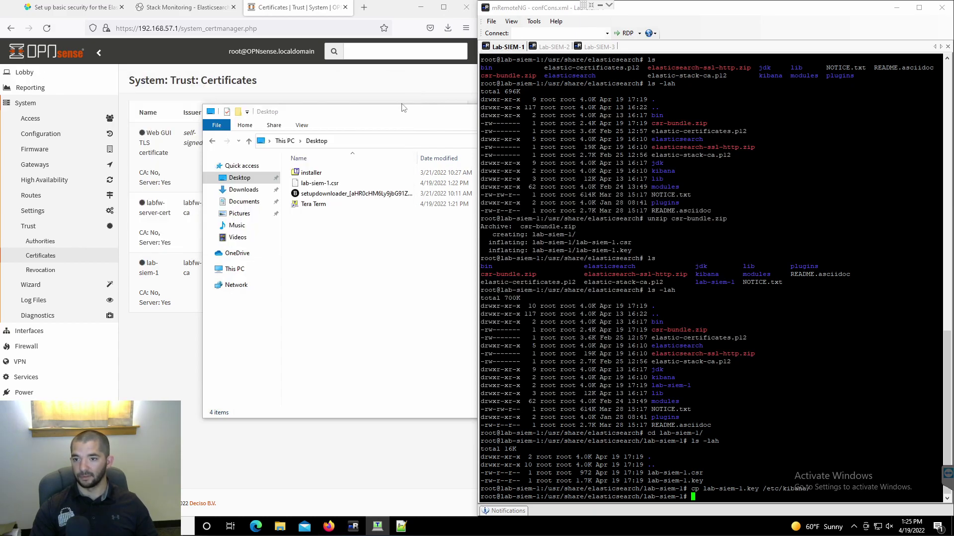
{"action": "left_click", "coordinate": [456, 99]}
{"action": "key", "text": "alt+Tab"}
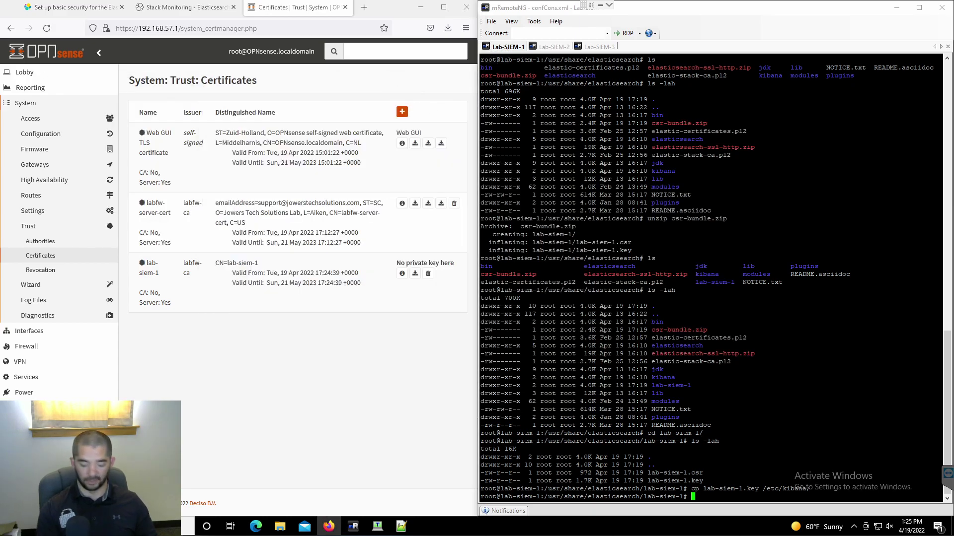
{"action": "type", "text": "ls /home/di"}
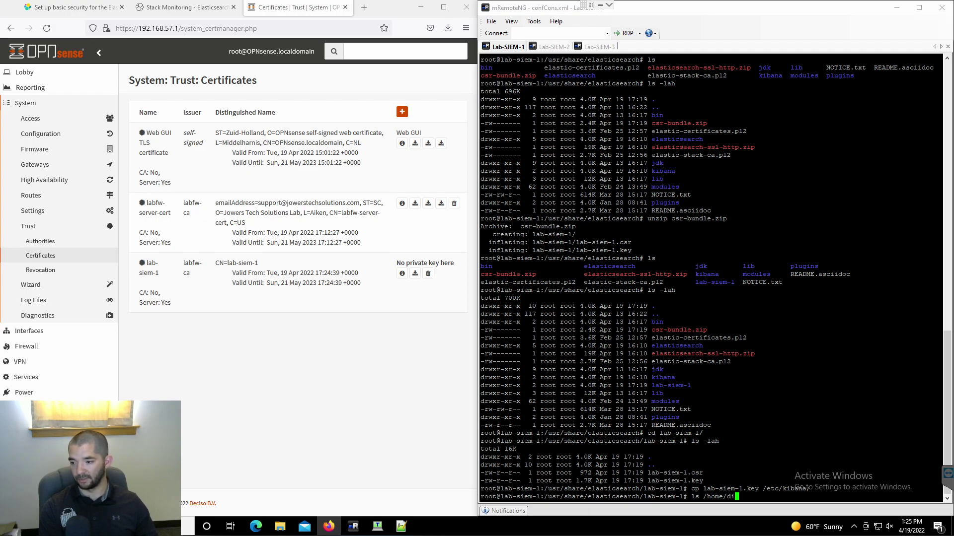
{"action": "key", "text": "Tab"}
{"action": "key", "text": "Return"}
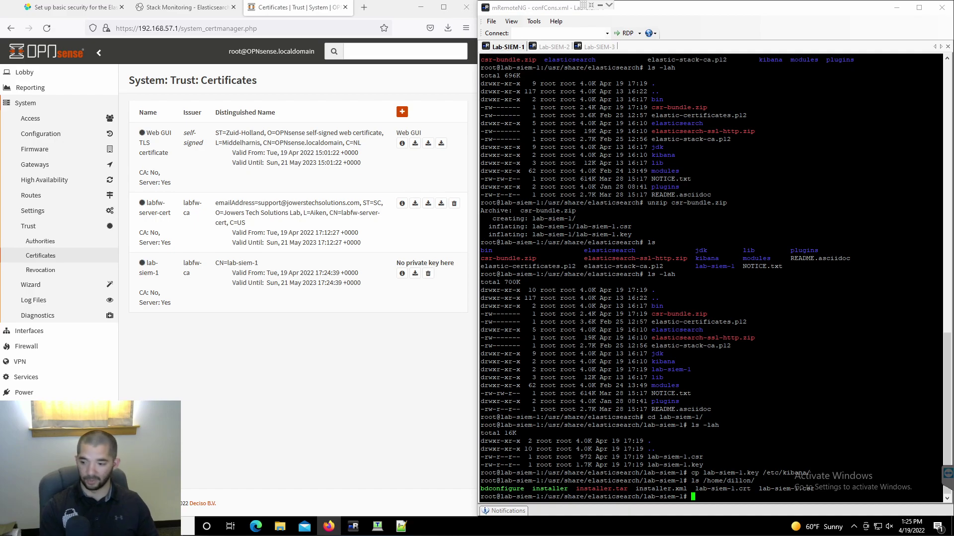
{"action": "type", "text": "ls -lah"}
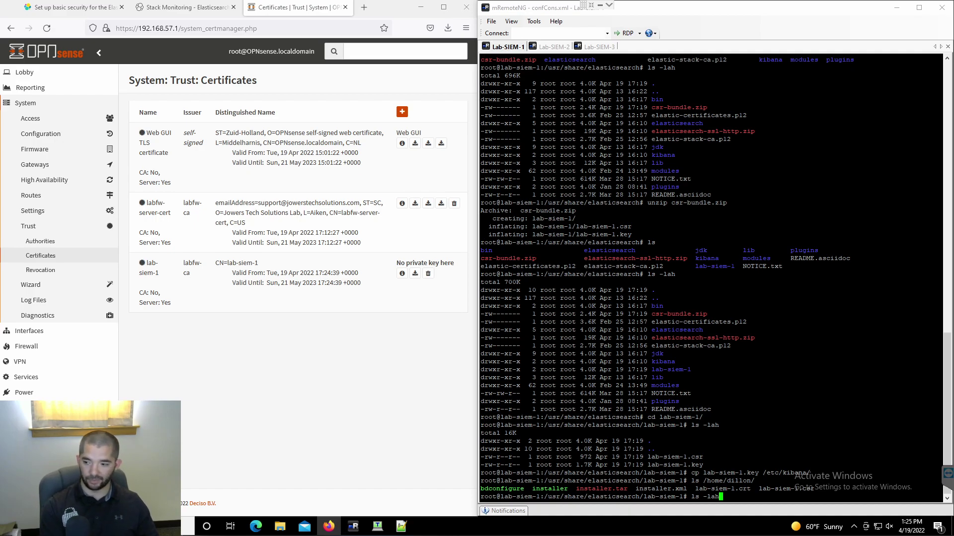
{"action": "key", "text": "Return"}
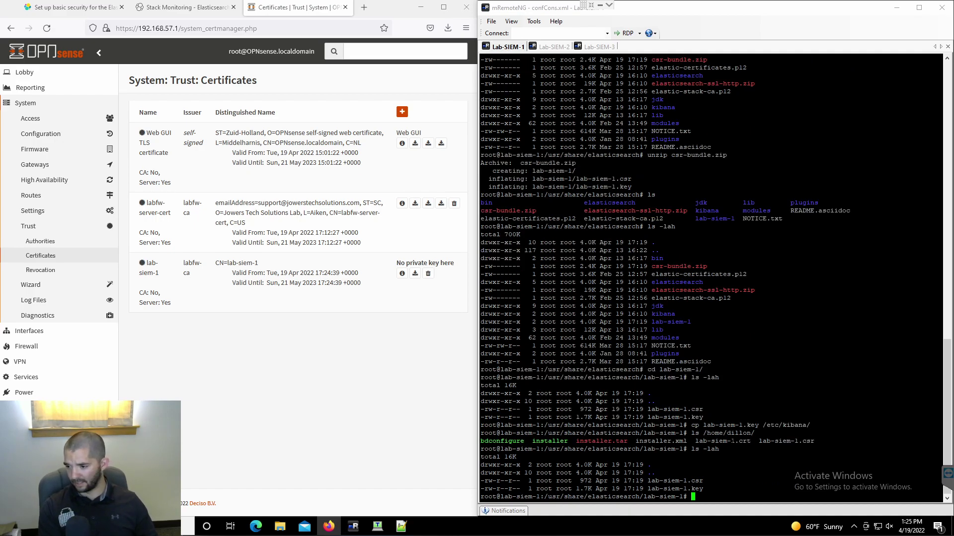
{"action": "type", "text": "cd /"}
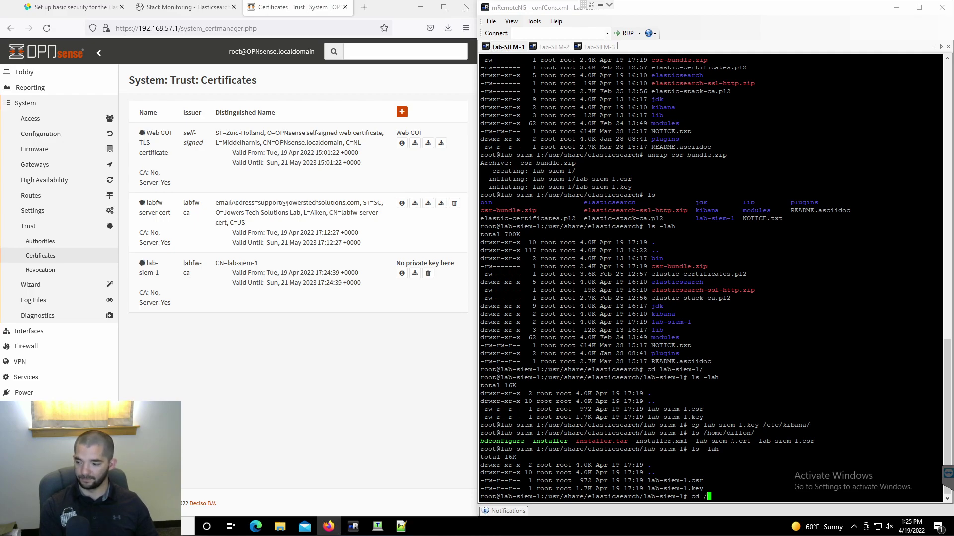
{"action": "type", "text": "home/dillon/"}
{"action": "key", "text": "Return"}
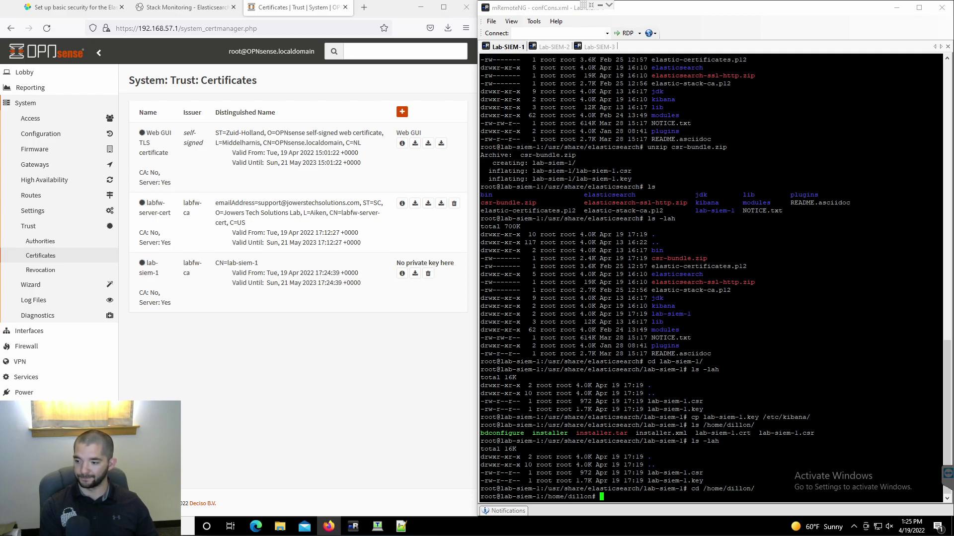
{"action": "type", "text": "ls -lah"}
{"action": "key", "text": "Return"}
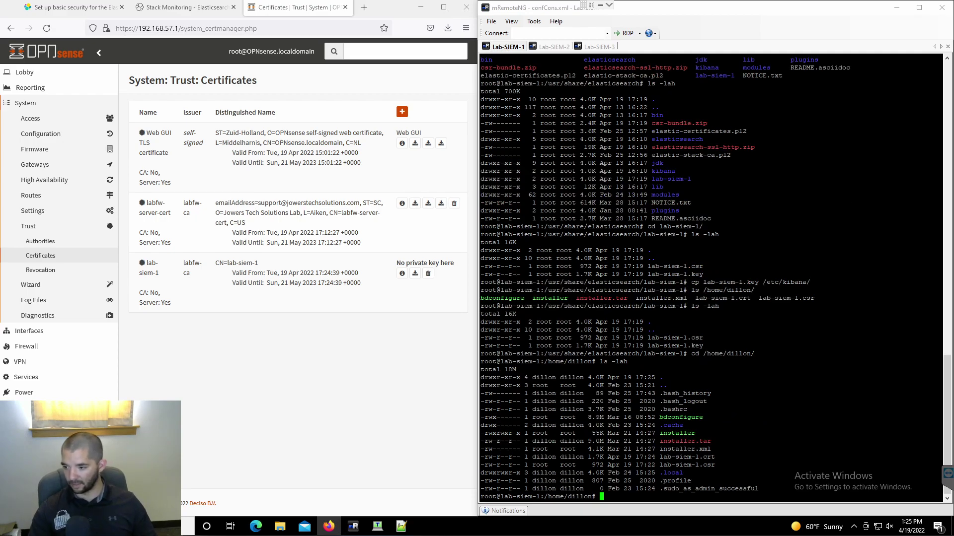
Change lab-siem-1.crt's owner and group to root.
{"action": "left_click_drag", "start_coordinate": [675, 457], "coordinate": [536, 457]}
{"action": "left_click", "coordinate": [529, 456]}
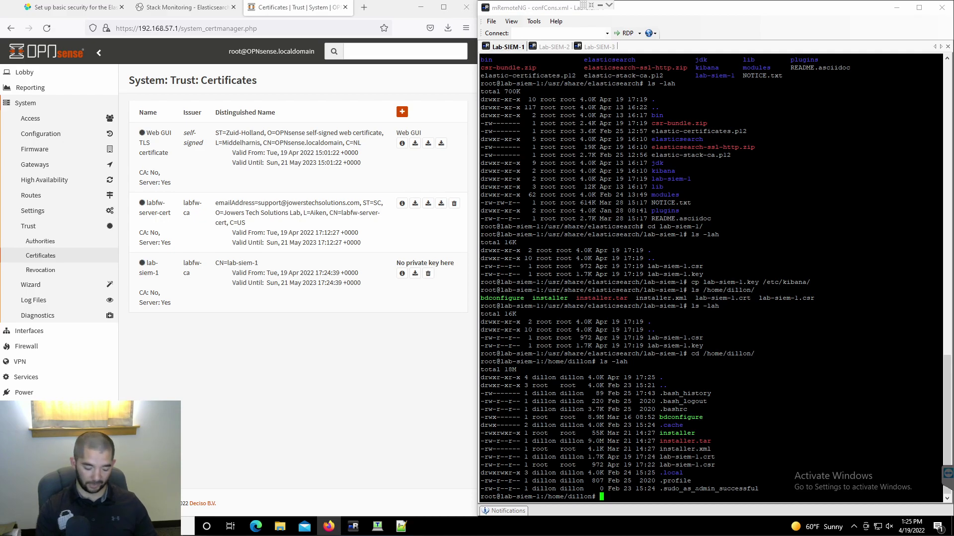
{"action": "type", "text": "chown root"}
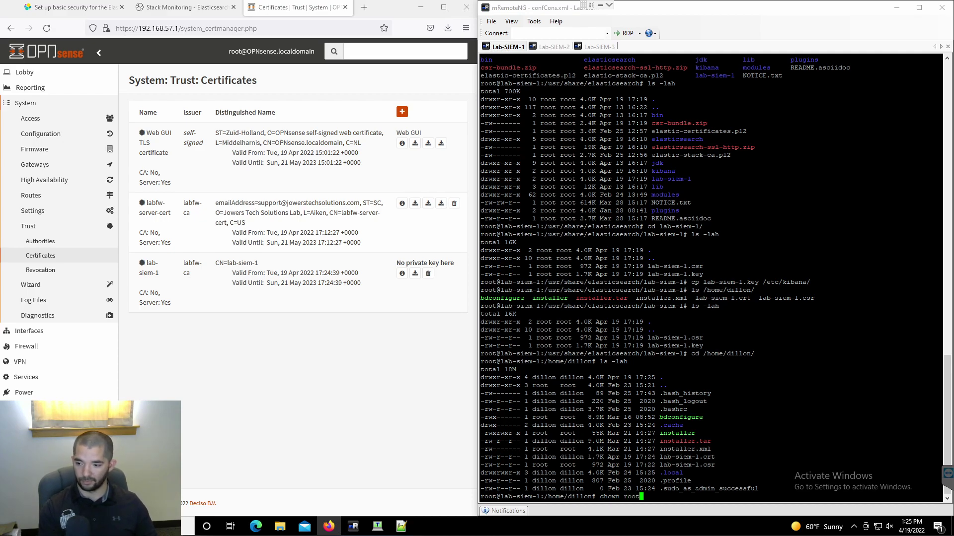
{"action": "type", "text": " lab-siem-1.c"}
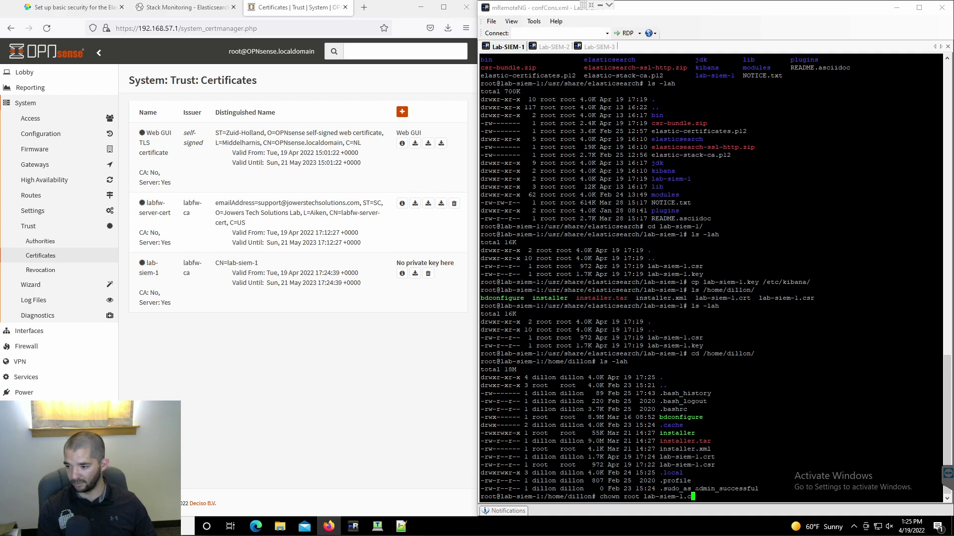
{"action": "type", "text": "rt"}
{"action": "key", "text": "Return"}
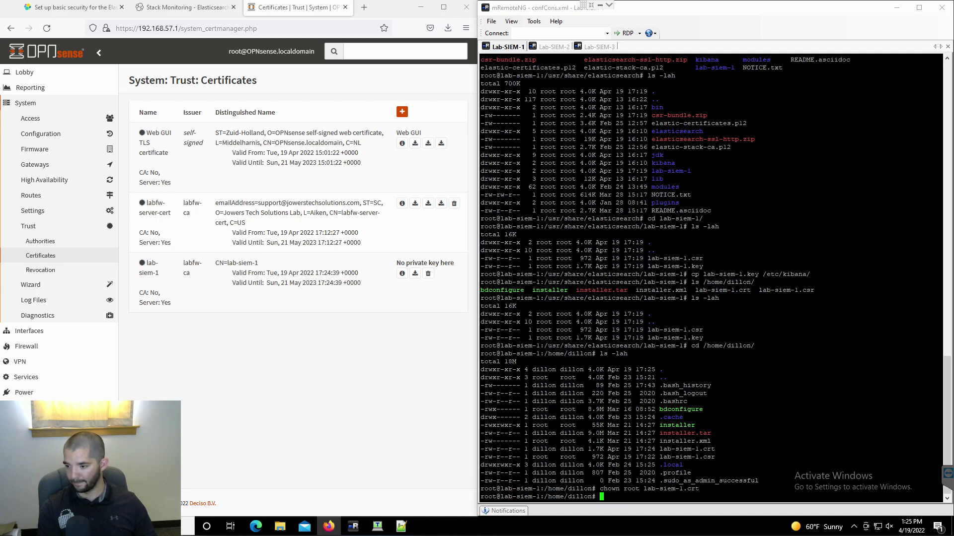
{"action": "type", "text": "cho"}
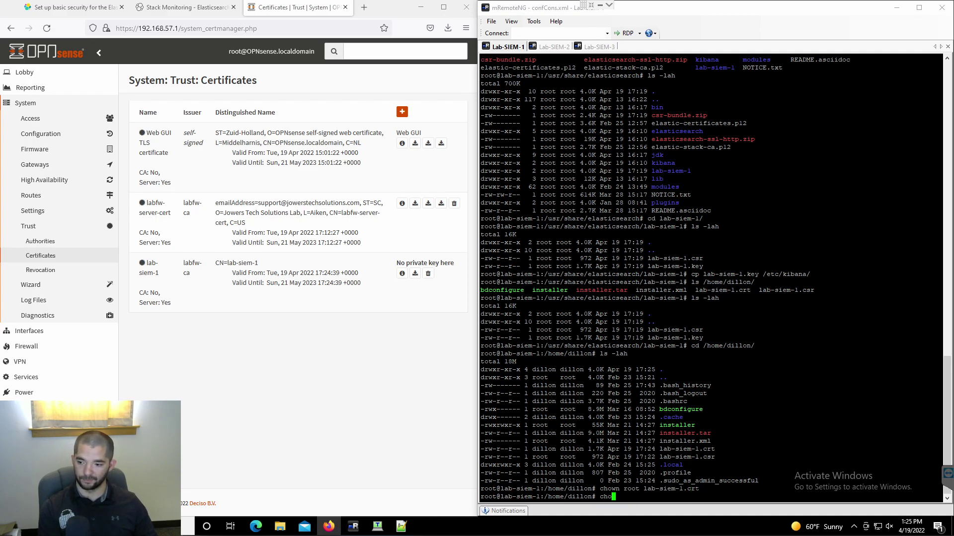
{"action": "key", "text": "BackSpace"}
{"action": "type", "text": "grp root lab-siem-1.crt"}
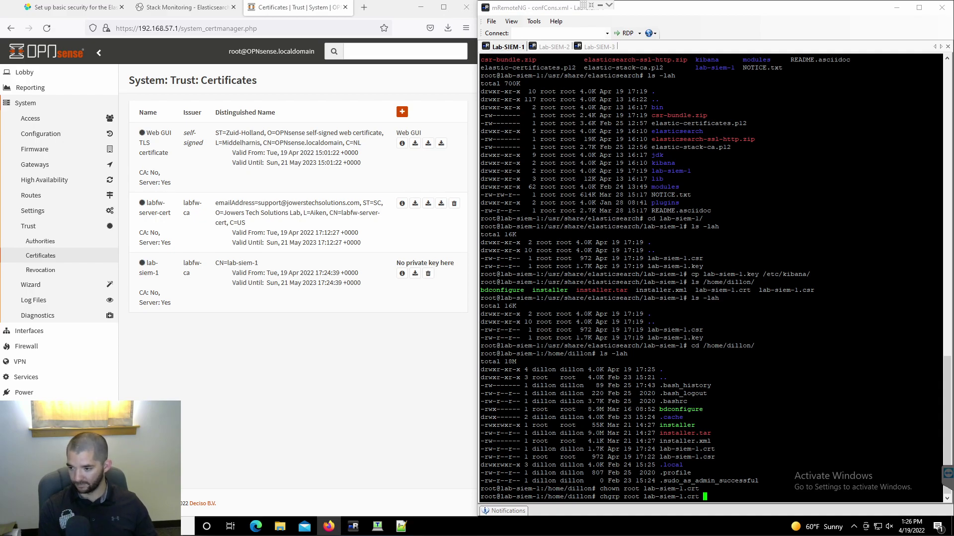
{"action": "key", "text": "Return"}
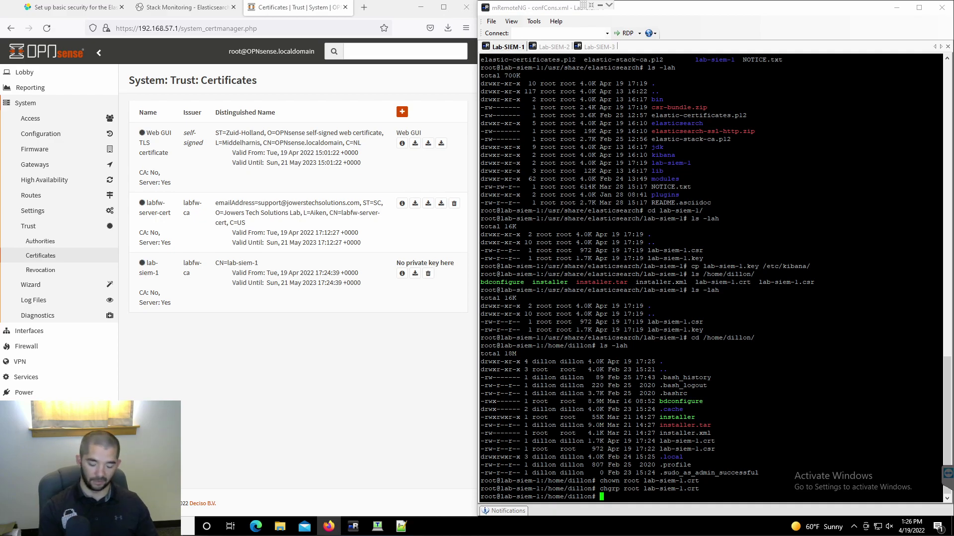
Move lab-siem-1.crt into /etc/kibana/.
{"action": "type", "text": "mv l"}
{"action": "key", "text": "Tab"}
{"action": "type", "text": "c"}
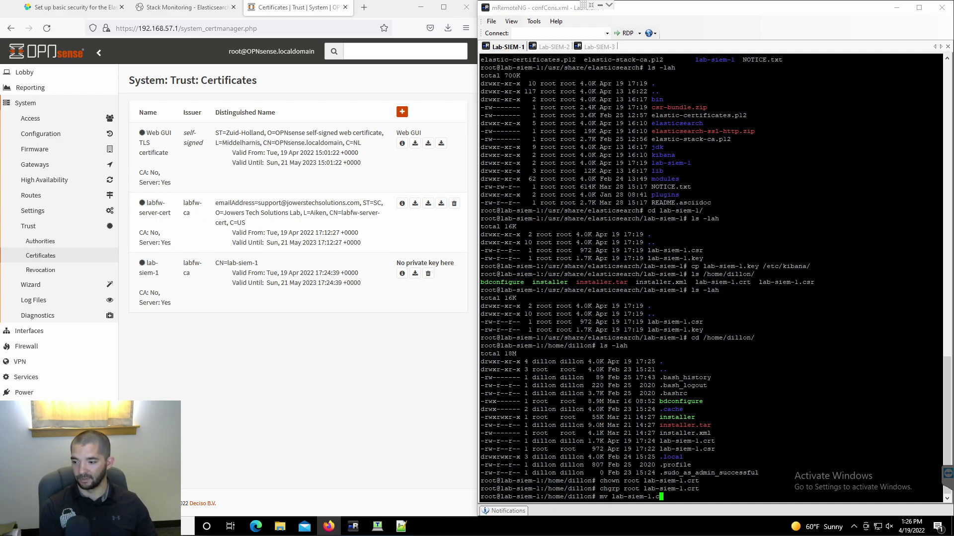
{"action": "type", "text": "r"}
{"action": "key", "text": "Tab"}
{"action": "type", "text": "/etc/kibana/"}
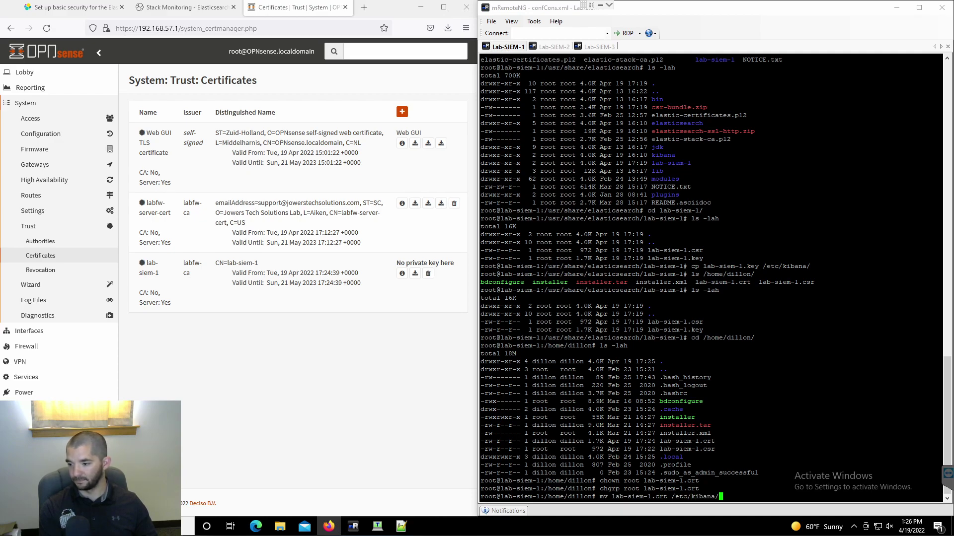
{"action": "key", "text": "Return"}
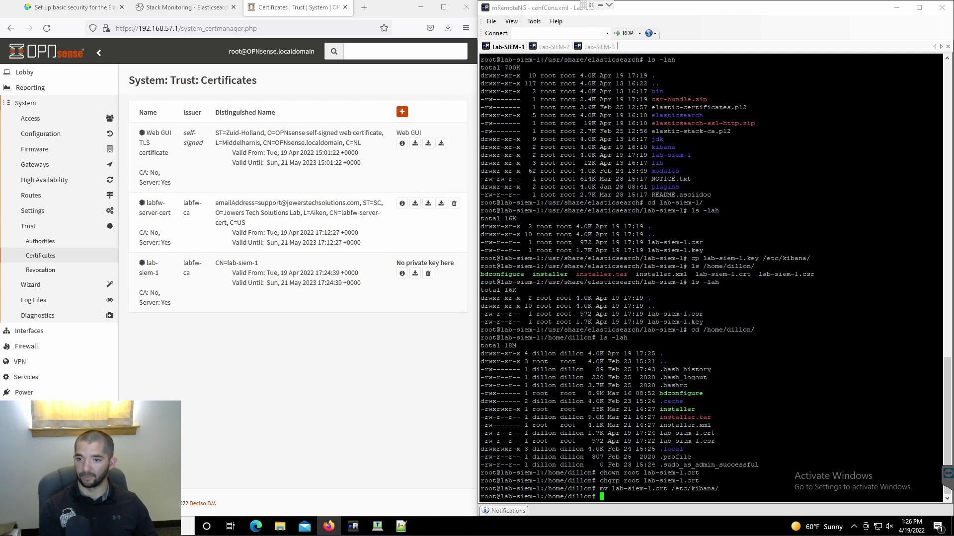
In the Elastic security setup guide, find step 4 on adding TLS lines to kibana.yml.
{"action": "left_click", "coordinate": [56, 12]}
{"action": "left_click", "coordinate": [306, 295]}
{"action": "scroll", "coordinate": [272, 362], "scroll_direction": "down", "scroll_amount": 3}
{"action": "scroll", "coordinate": [253, 314], "scroll_direction": "down", "scroll_amount": 1}
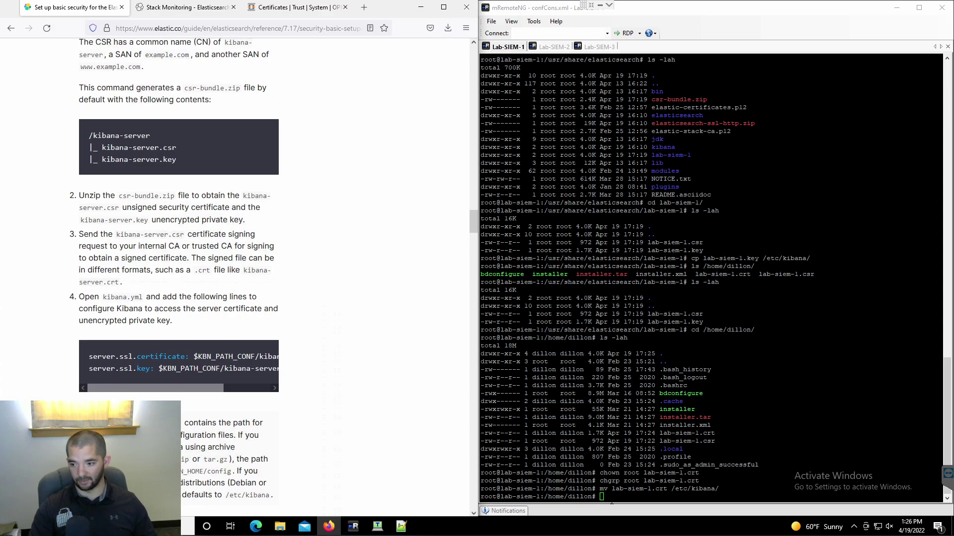
{"action": "left_click_drag", "start_coordinate": [85, 297], "coordinate": [155, 297]}
Open /etc/kibana/kibana.yml in nano on lab-siem-1.
{"action": "key", "text": "alt+Tab"}
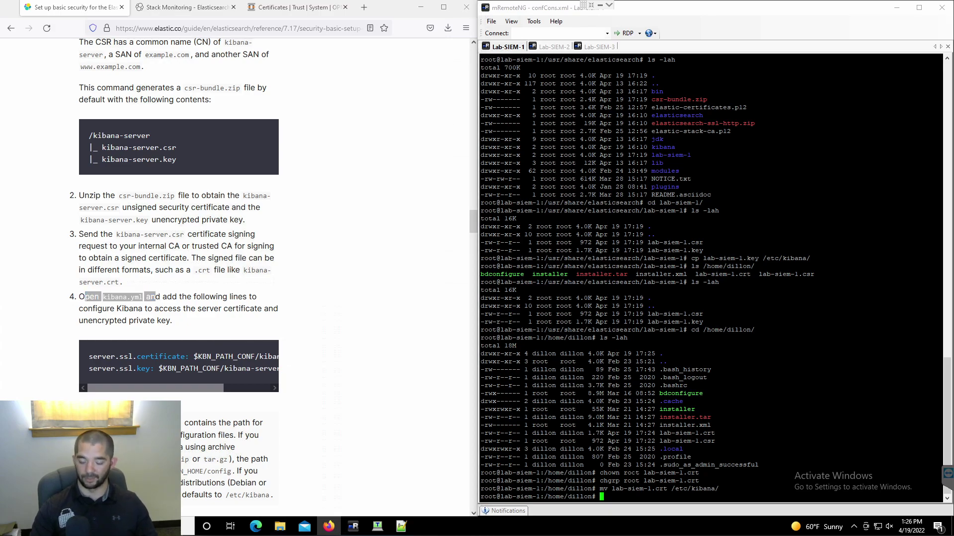
{"action": "type", "text": "naon /etc/"}
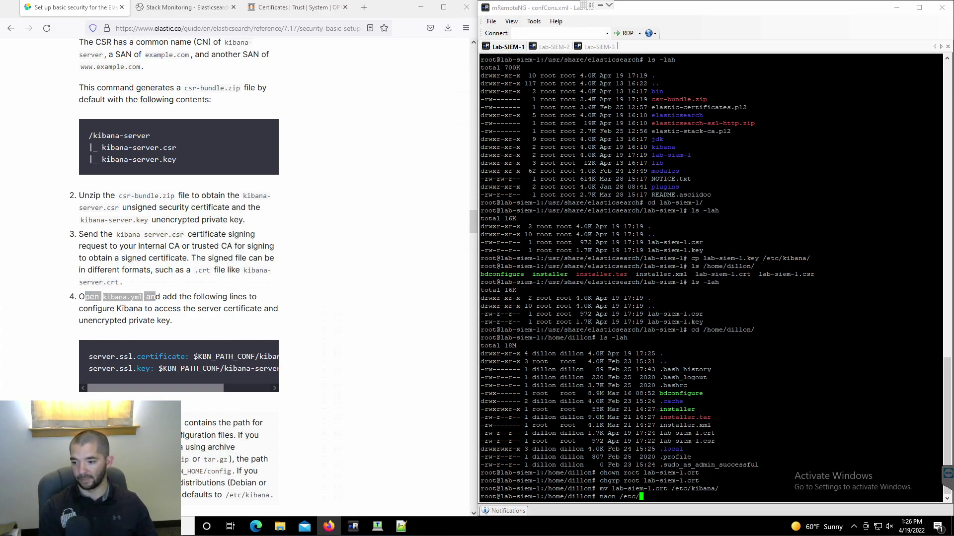
{"action": "key", "text": "BackSpace"}
{"action": "key", "text": "BackSpace"}
{"action": "key", "text": "BackSpace"}
{"action": "key", "text": "BackSpace"}
{"action": "key", "text": "BackSpace"}
{"action": "key", "text": "BackSpace"}
{"action": "type", "text": "no /"}
{"action": "type", "text": "tmp/ki"}
{"action": "key", "text": "BackSpace"}
{"action": "key", "text": "BackSpace"}
{"action": "key", "text": "BackSpace"}
{"action": "key", "text": "BackSpace"}
{"action": "key", "text": "BackSpace"}
{"action": "key", "text": "BackSpace"}
{"action": "type", "text": "etc/"}
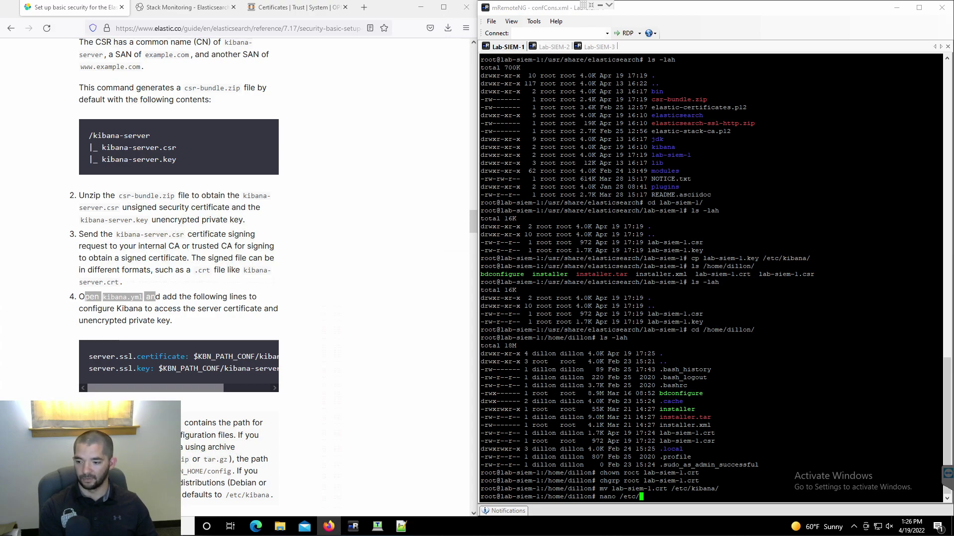
{"action": "type", "text": "ki"}
{"action": "key", "text": "Tab"}
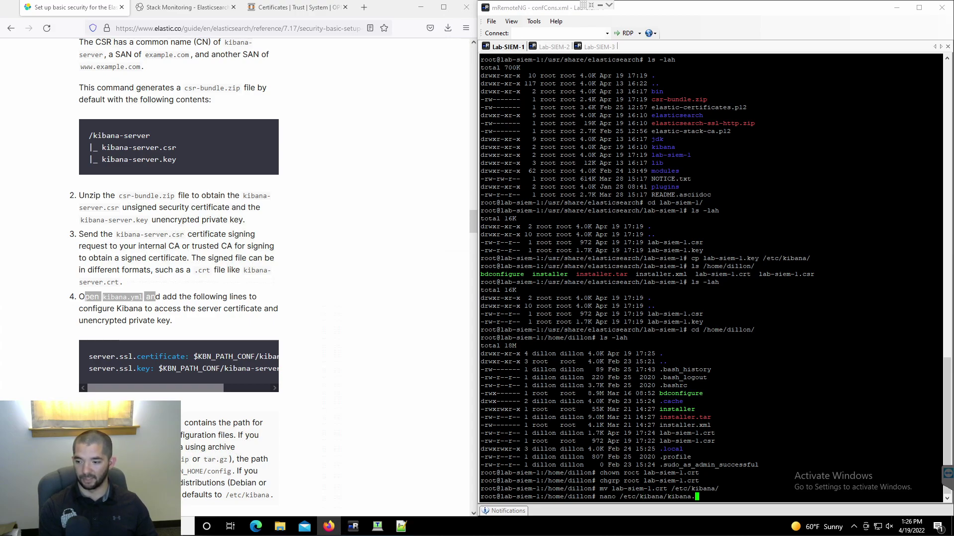
{"action": "type", "text": "yml"}
{"action": "key", "text": "Return"}
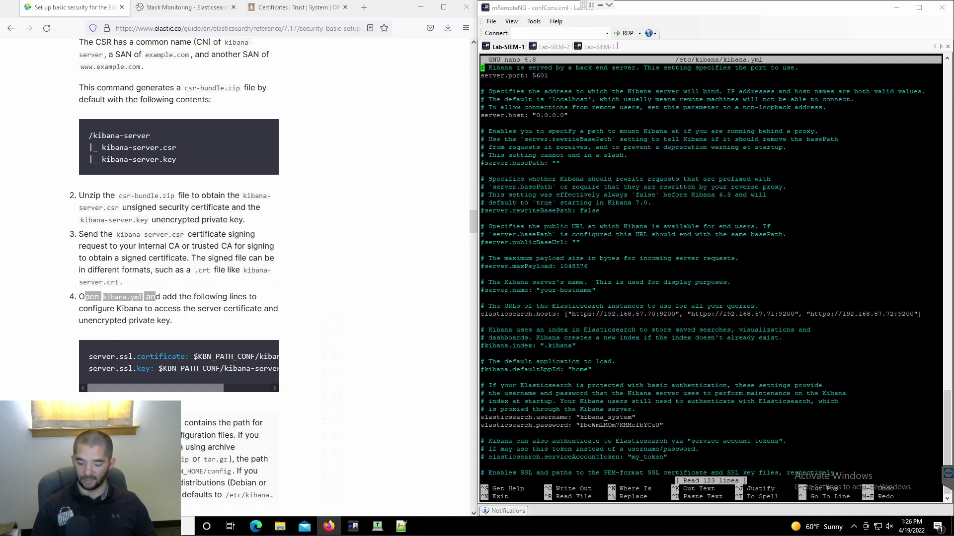
Copy the server.ssl.certificate and server.ssl.key lines from the guide into the end of kibana.yml.
{"action": "key", "text": "Page_Down"}
{"action": "key", "text": "Page_Down"}
{"action": "key", "text": "Page_Down"}
{"action": "left_click", "coordinate": [483, 235]}
{"action": "left_click", "coordinate": [482, 227]}
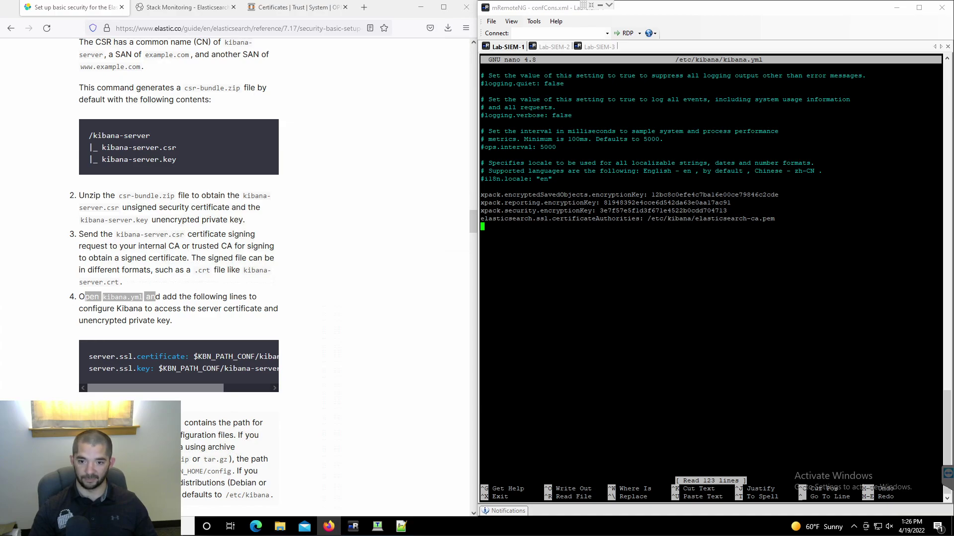
{"action": "left_click_drag", "start_coordinate": [90, 357], "coordinate": [290, 374]}
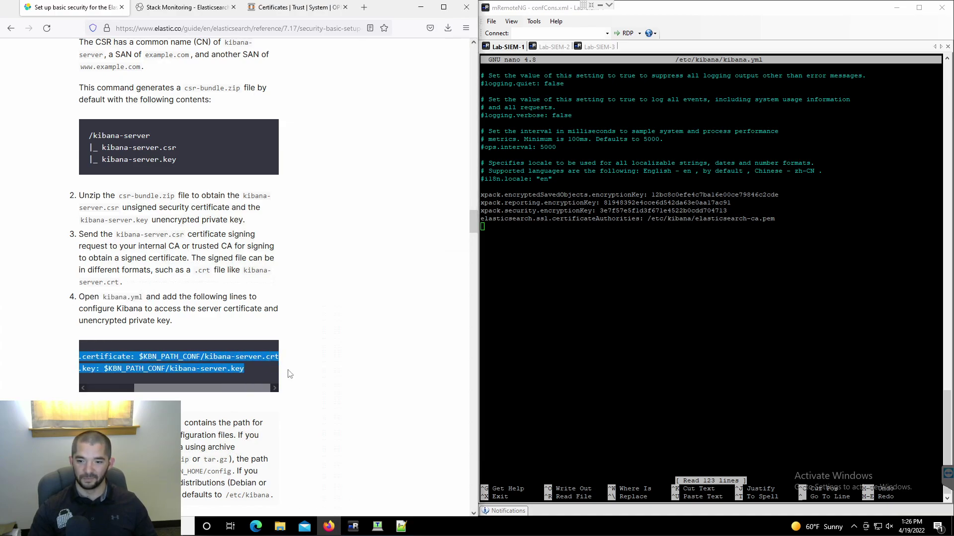
{"action": "right_click", "coordinate": [233, 370]}
{"action": "left_click", "coordinate": [244, 376]}
{"action": "right_click", "coordinate": [596, 298]}
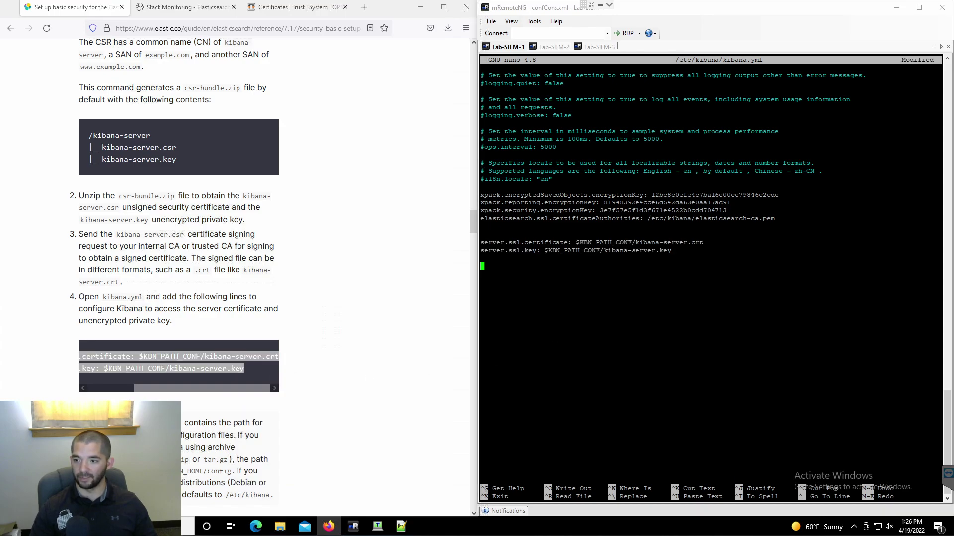
Replace the $KBN_PATH_CONF variable with /etc/kibana in both the certificate and key paths.
{"action": "key", "text": "Up"}
{"action": "key", "text": "Up"}
{"action": "key", "text": "Up"}
{"action": "key", "text": "BackSpace"}
{"action": "key", "text": "BackSpace"}
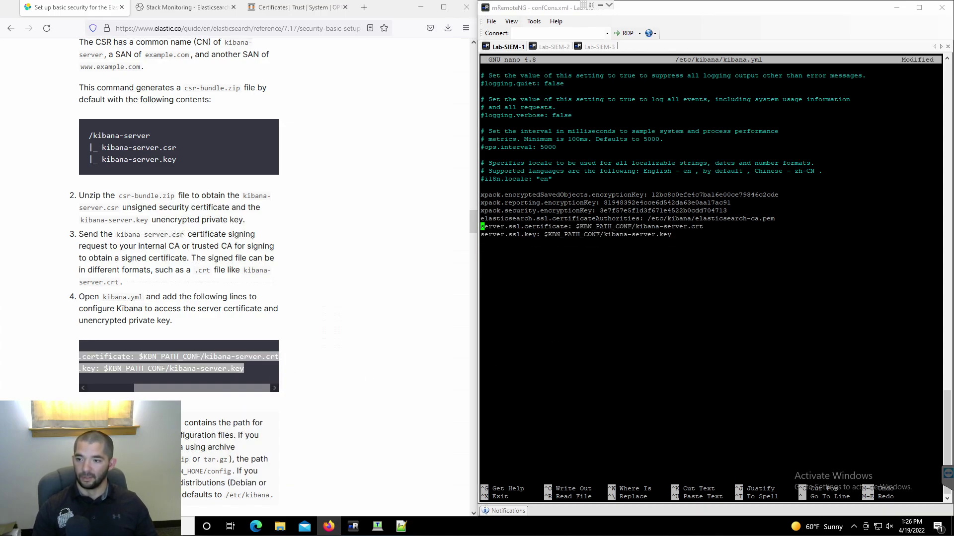
{"action": "key", "text": "Right"}
{"action": "key", "text": "Right"}
{"action": "key", "text": "Right"}
{"action": "key", "text": "Right"}
{"action": "key", "text": "Right"}
{"action": "key", "text": "Right"}
{"action": "key", "text": "Right"}
{"action": "key", "text": "Right"}
{"action": "key", "text": "Right"}
{"action": "key", "text": "Right"}
{"action": "key", "text": "Right"}
{"action": "key", "text": "Right"}
{"action": "key", "text": "Right"}
{"action": "key", "text": "Right"}
{"action": "key", "text": "Right"}
{"action": "key", "text": "Right"}
{"action": "key", "text": "Right"}
{"action": "key", "text": "Right"}
{"action": "key", "text": "Right"}
{"action": "key", "text": "Right"}
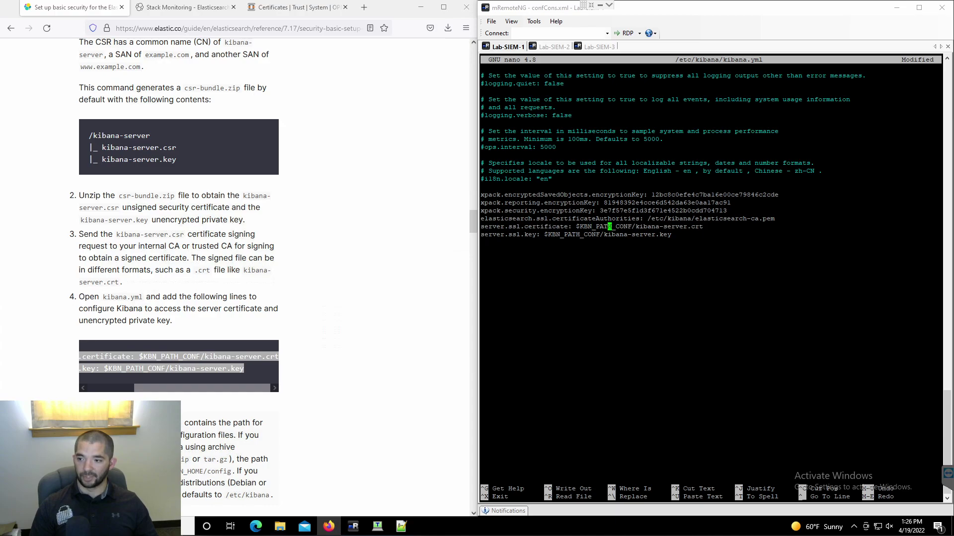
{"action": "key", "text": "BackSpace"}
{"action": "key", "text": "BackSpace"}
{"action": "key", "text": "BackSpace"}
{"action": "key", "text": "BackSpace"}
{"action": "key", "text": "BackSpace"}
{"action": "key", "text": "BackSpace"}
{"action": "key", "text": "BackSpace"}
{"action": "key", "text": "BackSpace"}
{"action": "key", "text": "BackSpace"}
{"action": "key", "text": "BackSpace"}
{"action": "key", "text": "BackSpace"}
{"action": "key", "text": "BackSpace"}
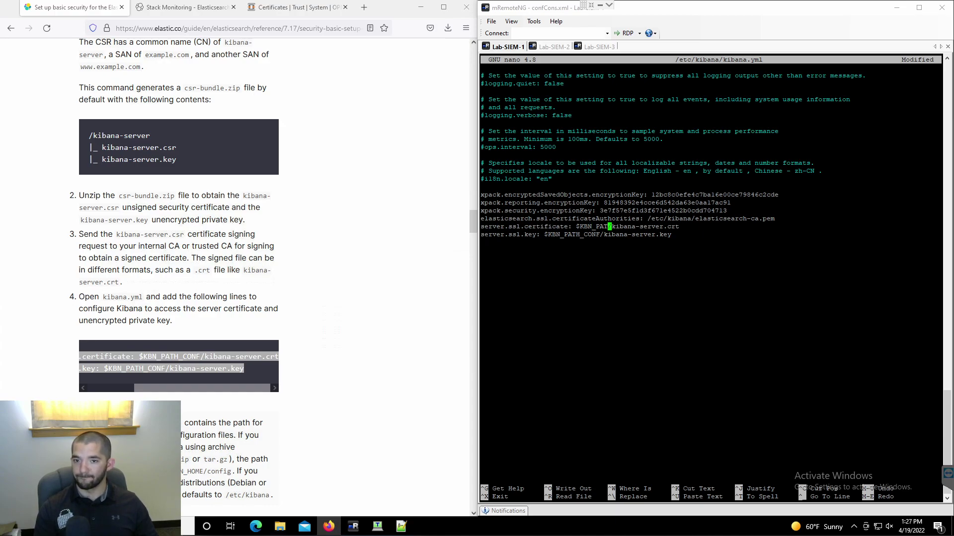
{"action": "key", "text": "BackSpace"}
{"action": "key", "text": "BackSpace"}
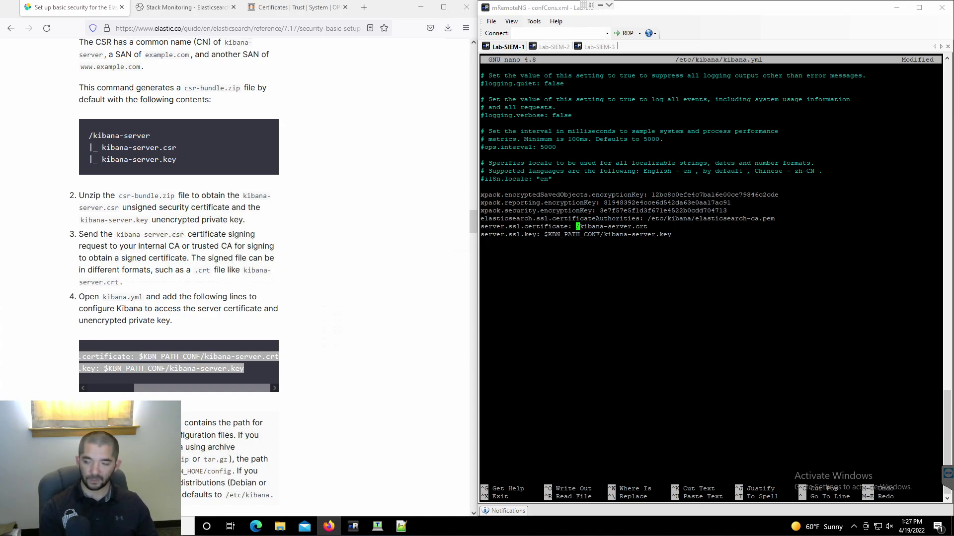
{"action": "type", "text": "/etc/kibana"}
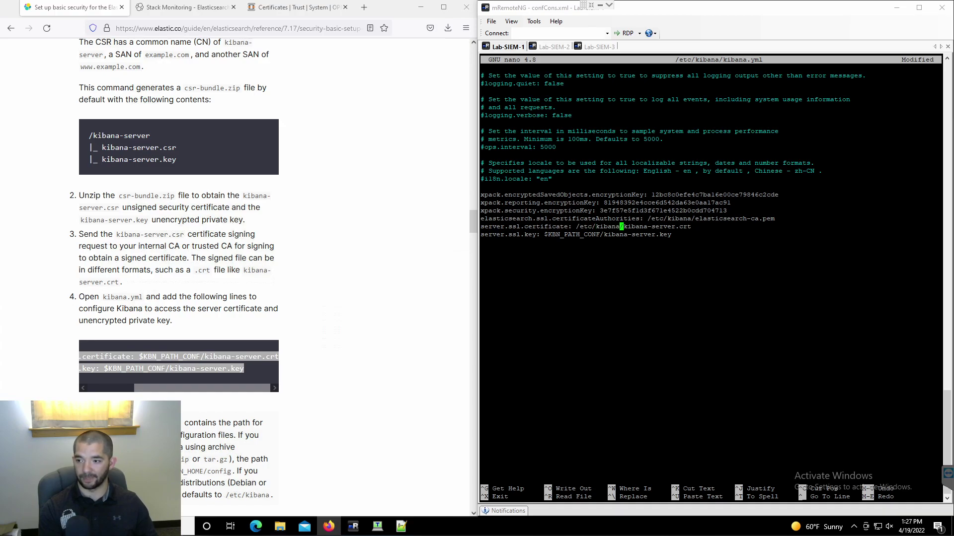
{"action": "key", "text": "Down"}
{"action": "key", "text": "Left"}
{"action": "key", "text": "Left"}
{"action": "key", "text": "Left"}
{"action": "key", "text": "Left"}
{"action": "key", "text": "Left"}
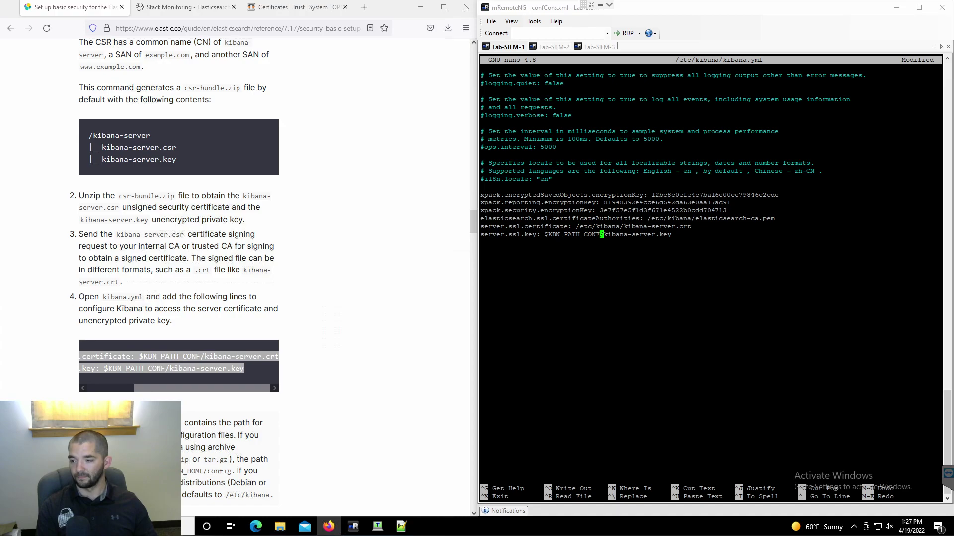
{"action": "key", "text": "BackSpace"}
{"action": "key", "text": "BackSpace"}
{"action": "key", "text": "BackSpace"}
{"action": "key", "text": "BackSpace"}
{"action": "key", "text": "BackSpace"}
{"action": "key", "text": "BackSpace"}
{"action": "key", "text": "BackSpace"}
{"action": "key", "text": "BackSpace"}
{"action": "key", "text": "BackSpace"}
{"action": "key", "text": "BackSpace"}
{"action": "key", "text": "BackSpace"}
{"action": "key", "text": "BackSpace"}
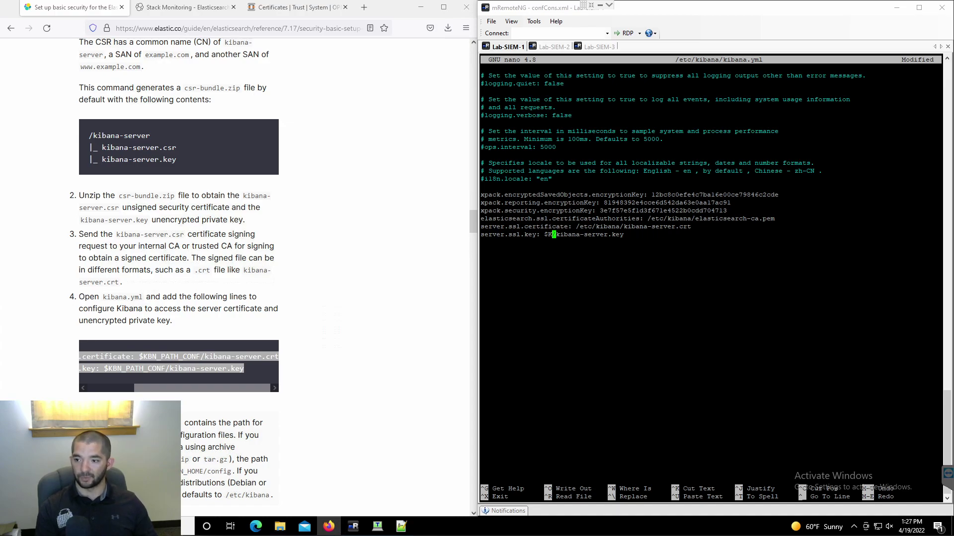
{"action": "key", "text": "BackSpace"}
{"action": "key", "text": "BackSpace"}
{"action": "type", "text": "/etc/kiba"}
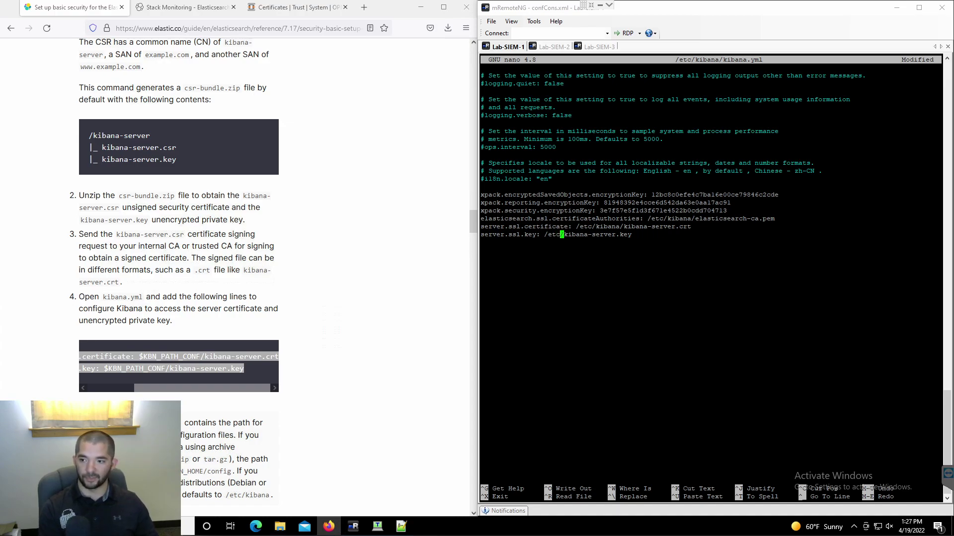
{"action": "type", "text": "na"}
Rename the certificate and key files to lab-siem-1.crt and lab-siem-1.key, then save.
{"action": "key", "text": "Up"}
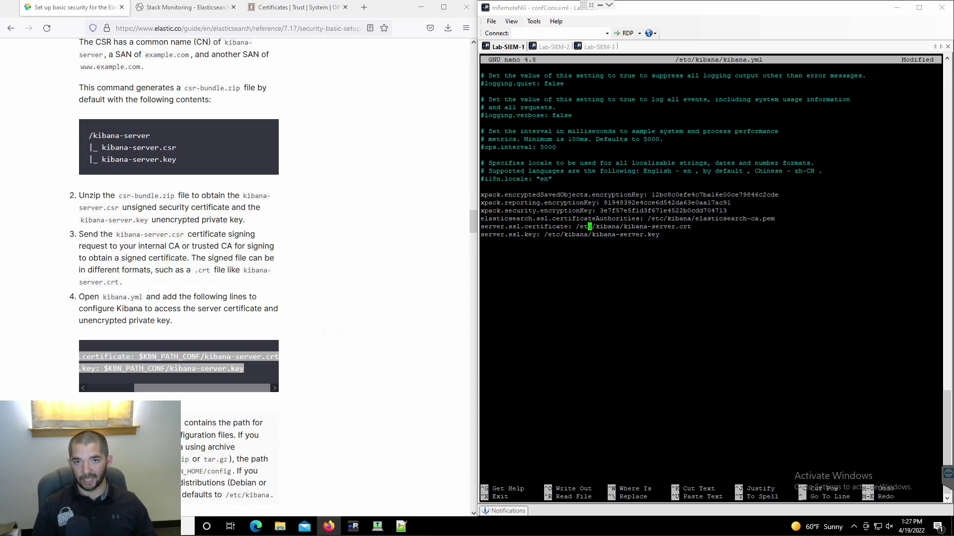
{"action": "key", "text": "Right"}
{"action": "key", "text": "Right"}
{"action": "key", "text": "Right"}
{"action": "key", "text": "Right"}
{"action": "key", "text": "Right"}
{"action": "key", "text": "Right"}
{"action": "key", "text": "Right"}
{"action": "key", "text": "Right"}
{"action": "key", "text": "Right"}
{"action": "key", "text": "Right"}
{"action": "key", "text": "Right"}
{"action": "key", "text": "Right"}
{"action": "key", "text": "Right"}
{"action": "key", "text": "Right"}
{"action": "key", "text": "Right"}
{"action": "key", "text": "Right"}
{"action": "key", "text": "Right"}
{"action": "key", "text": "Right"}
{"action": "key", "text": "Right"}
{"action": "key", "text": "Right"}
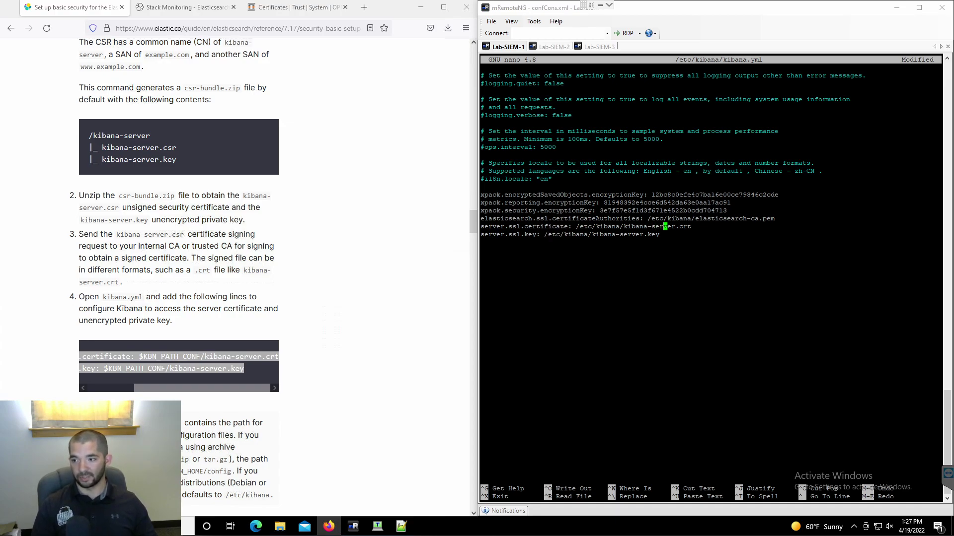
{"action": "key", "text": "Right"}
{"action": "key", "text": "Right"}
{"action": "key", "text": "BackSpace"}
{"action": "key", "text": "BackSpace"}
{"action": "key", "text": "BackSpace"}
{"action": "key", "text": "BackSpace"}
{"action": "key", "text": "BackSpace"}
{"action": "key", "text": "BackSpace"}
{"action": "key", "text": "BackSpace"}
{"action": "key", "text": "BackSpace"}
{"action": "key", "text": "BackSpace"}
{"action": "key", "text": "BackSpace"}
{"action": "key", "text": "BackSpace"}
{"action": "key", "text": "BackSpace"}
{"action": "key", "text": "BackSpace"}
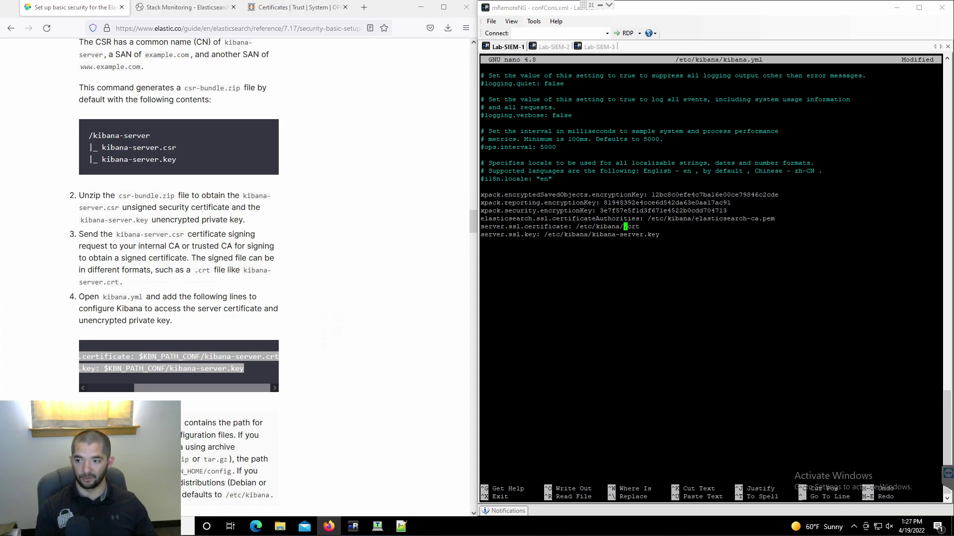
{"action": "type", "text": "lab"}
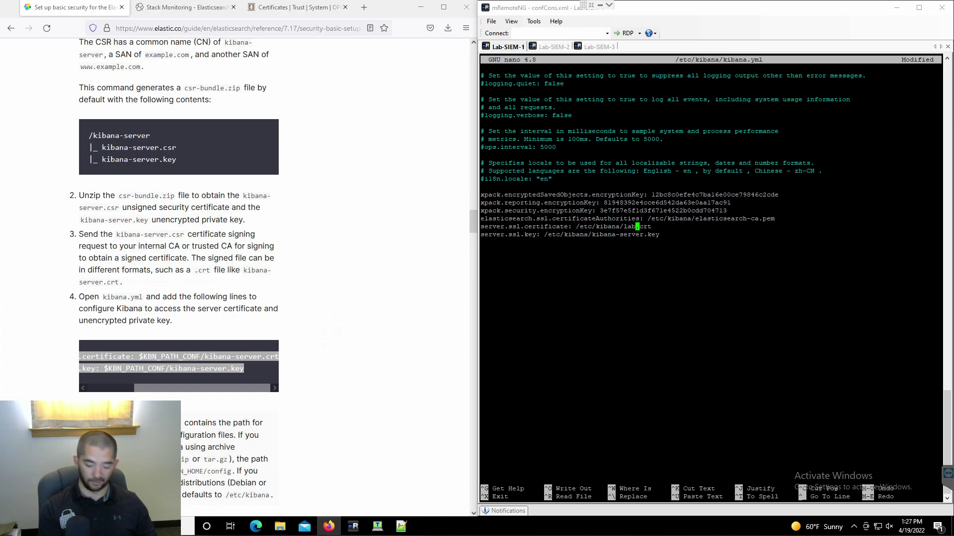
{"action": "type", "text": "-siem-1"}
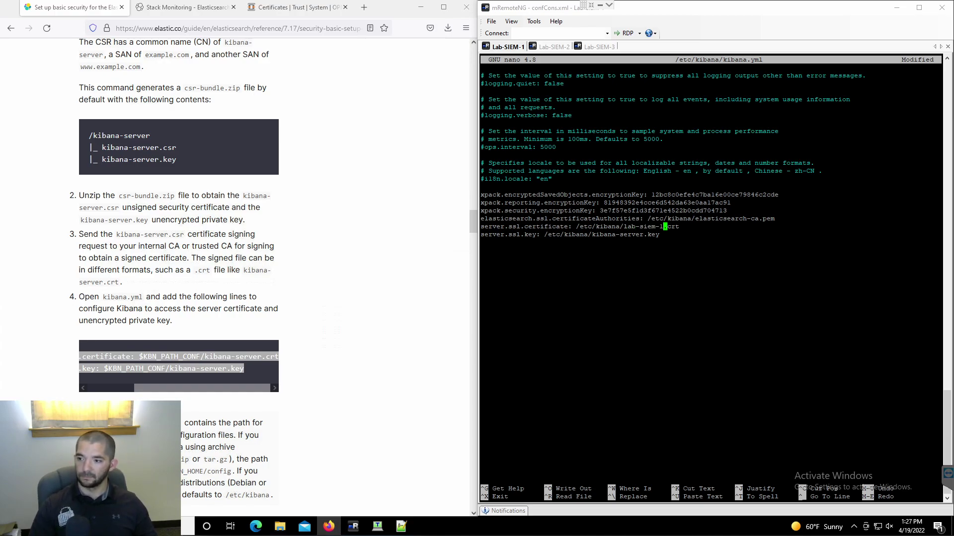
{"action": "key", "text": "Down"}
{"action": "key", "text": "Left"}
{"action": "key", "text": "Left"}
{"action": "key", "text": "Left"}
{"action": "key", "text": "Left"}
{"action": "key", "text": "BackSpace"}
{"action": "key", "text": "BackSpace"}
{"action": "key", "text": "BackSpace"}
{"action": "key", "text": "BackSpace"}
{"action": "key", "text": "BackSpace"}
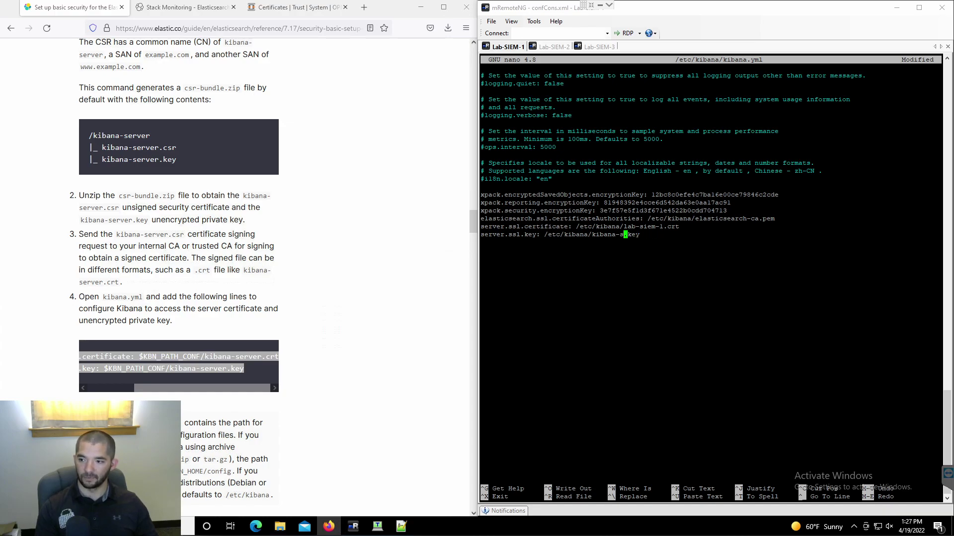
{"action": "key", "text": "BackSpace"}
{"action": "key", "text": "BackSpace"}
{"action": "key", "text": "BackSpace"}
{"action": "key", "text": "BackSpace"}
{"action": "key", "text": "BackSpace"}
{"action": "key", "text": "BackSpace"}
{"action": "key", "text": "BackSpace"}
{"action": "key", "text": "BackSpace"}
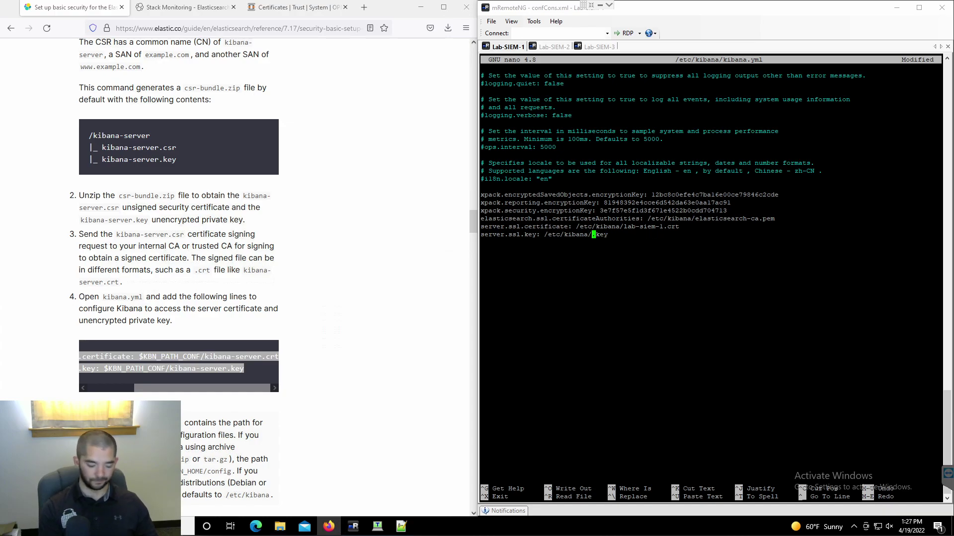
{"action": "type", "text": "lab-siem-1"}
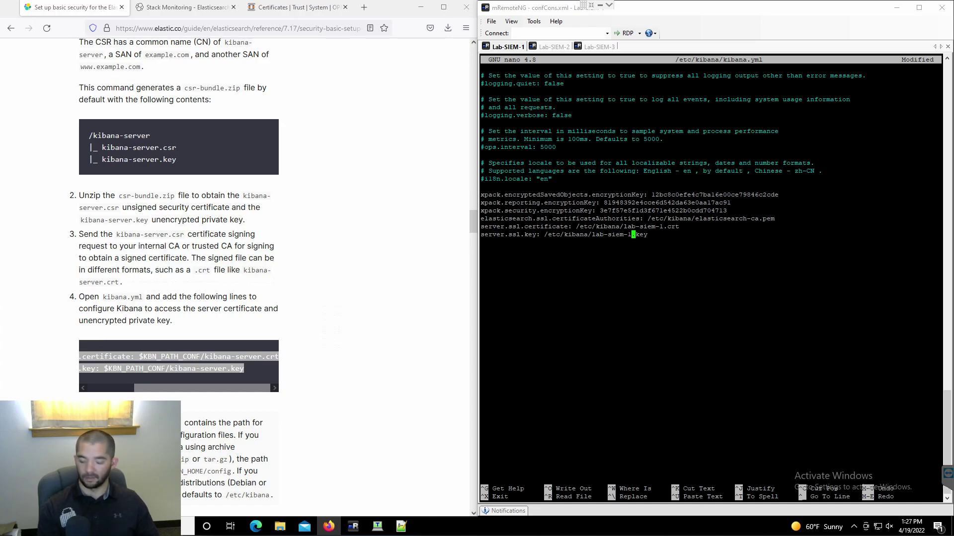
{"action": "key", "text": "ctrl+o"}
{"action": "key", "text": "Return"}
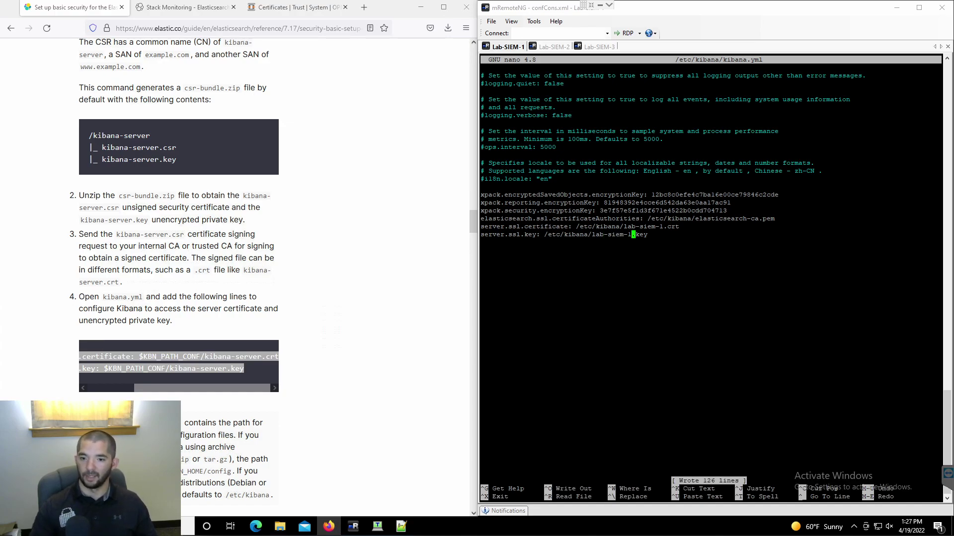
Add server.ssl.enabled: true from the guide below the key line and save kibana.yml.
{"action": "scroll", "coordinate": [292, 249], "scroll_direction": "down", "scroll_amount": 5}
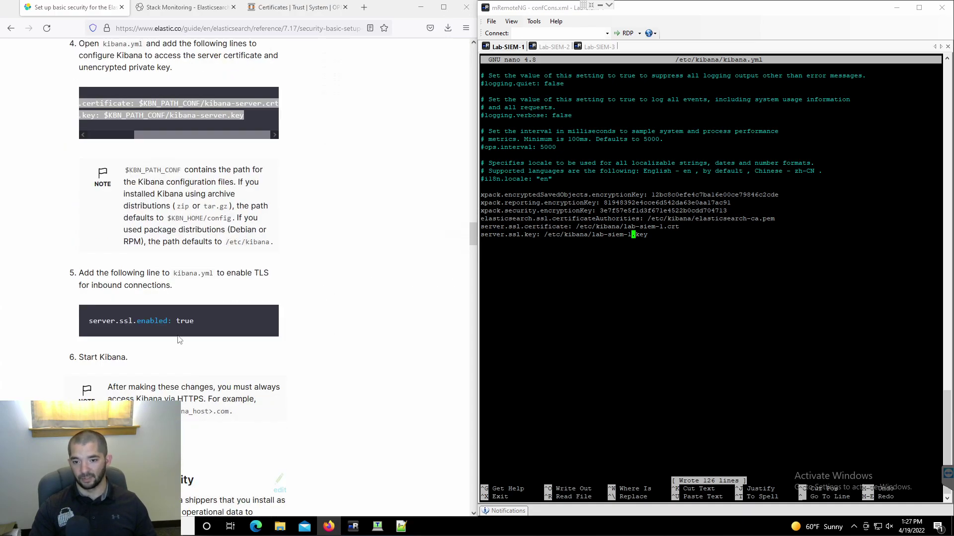
{"action": "left_click_drag", "start_coordinate": [193, 325], "coordinate": [80, 324]}
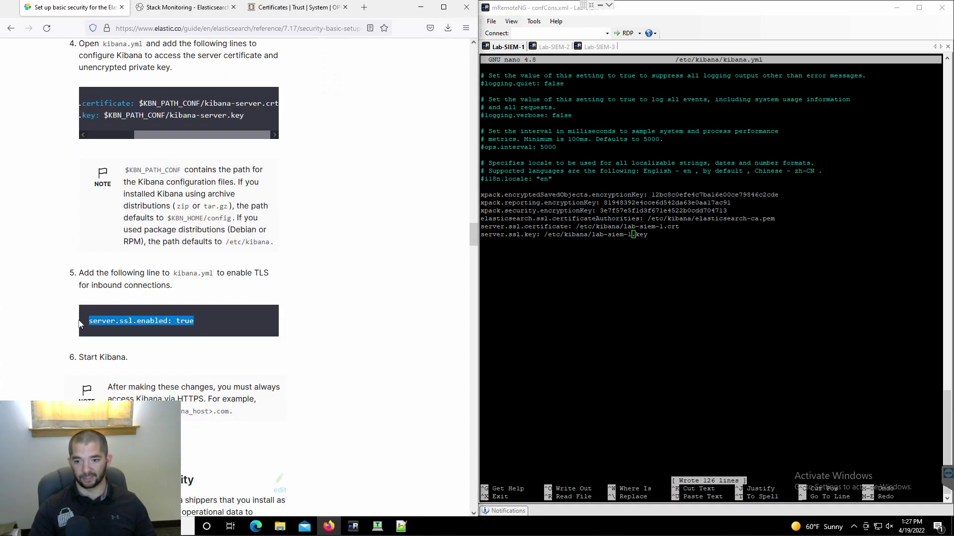
{"action": "right_click", "coordinate": [103, 318]}
{"action": "left_click", "coordinate": [132, 326]}
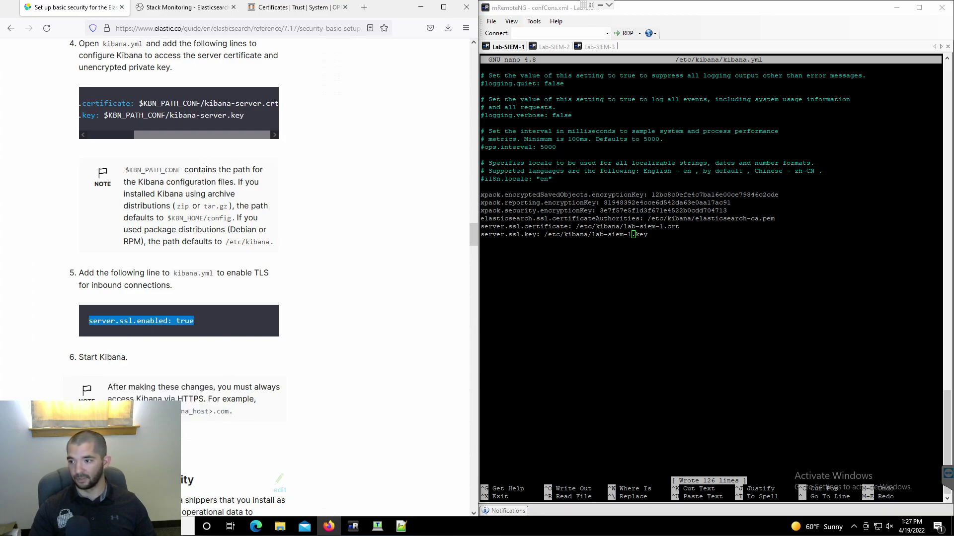
{"action": "key", "text": "alt+Tab"}
{"action": "key", "text": "Right"}
{"action": "key", "text": "Right"}
{"action": "key", "text": "Right"}
{"action": "key", "text": "Right"}
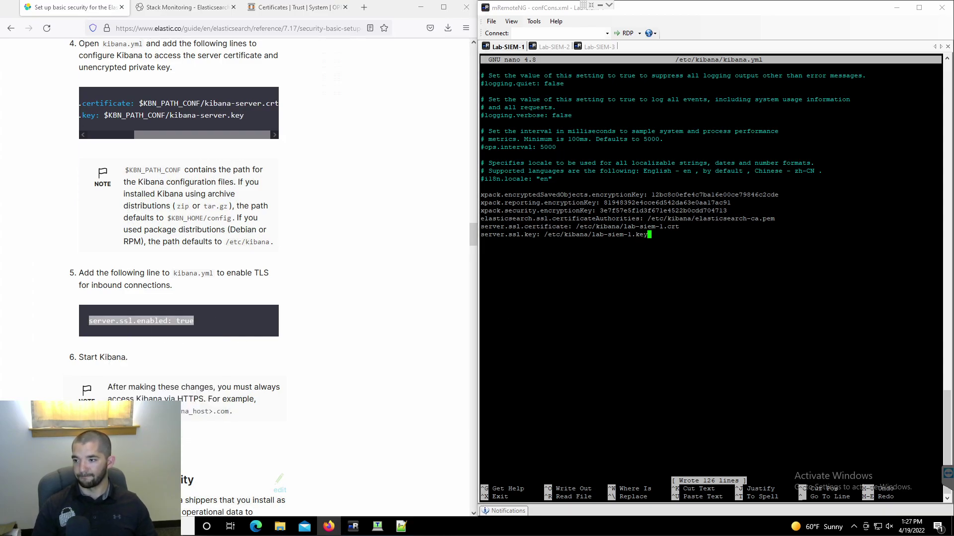
{"action": "key", "text": "Return"}
{"action": "key", "text": "shift+Insert"}
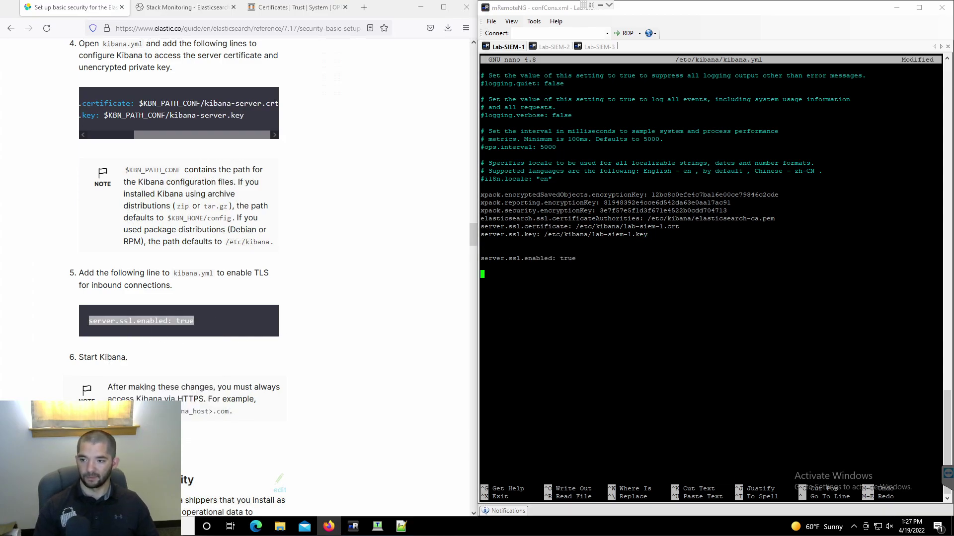
{"action": "key", "text": "Up"}
{"action": "key", "text": "Up"}
{"action": "key", "text": "BackSpace"}
{"action": "key", "text": "BackSpace"}
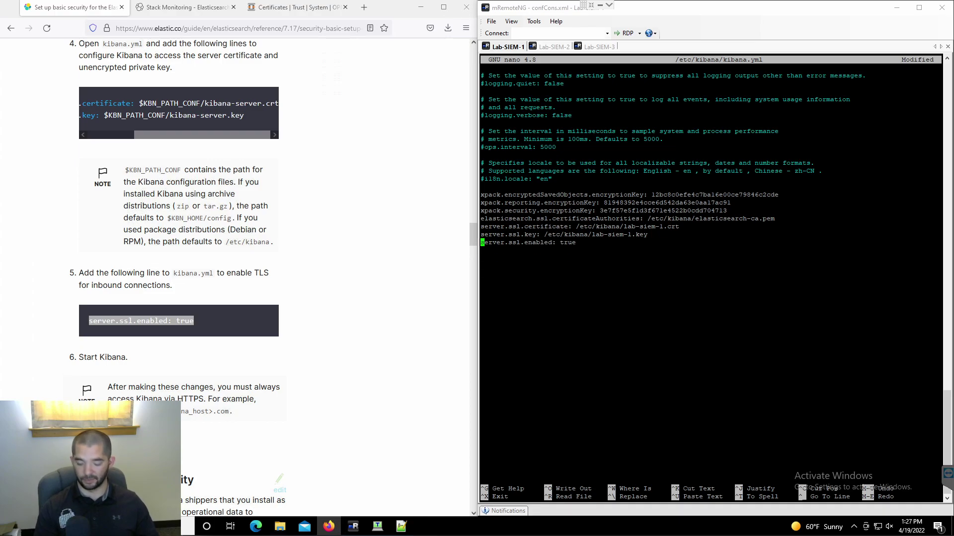
{"action": "key", "text": "ctrl+o"}
{"action": "key", "text": "Return"}
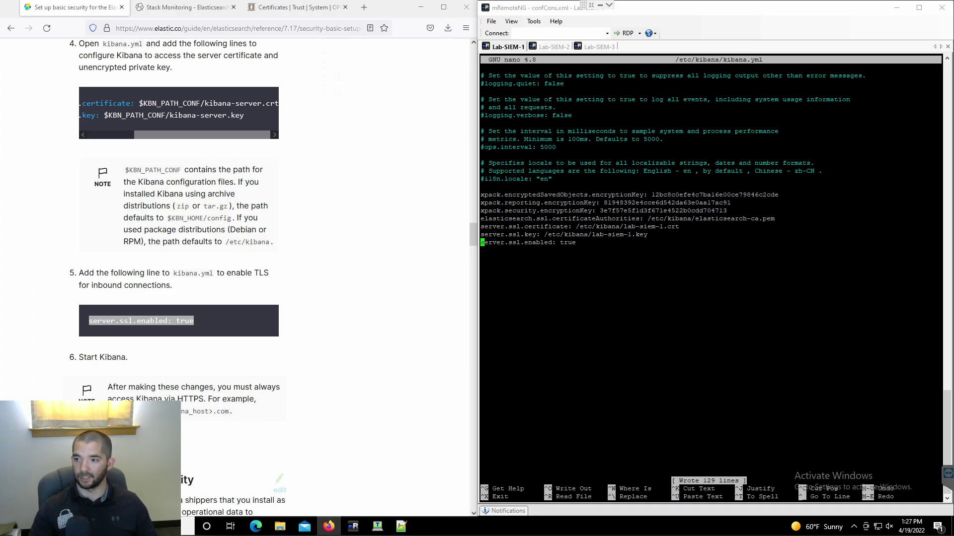
{"action": "scroll", "coordinate": [368, 171], "scroll_direction": "up", "scroll_amount": 5}
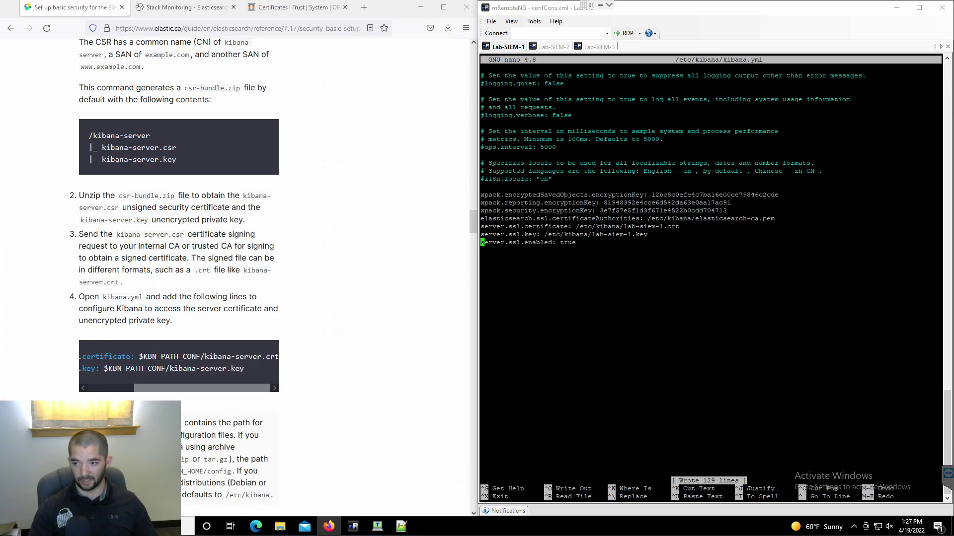
Exit nano and list /etc/kibana to confirm the lab-siem-1 certificate and key are present.
{"action": "key", "text": "ctrl+x"}
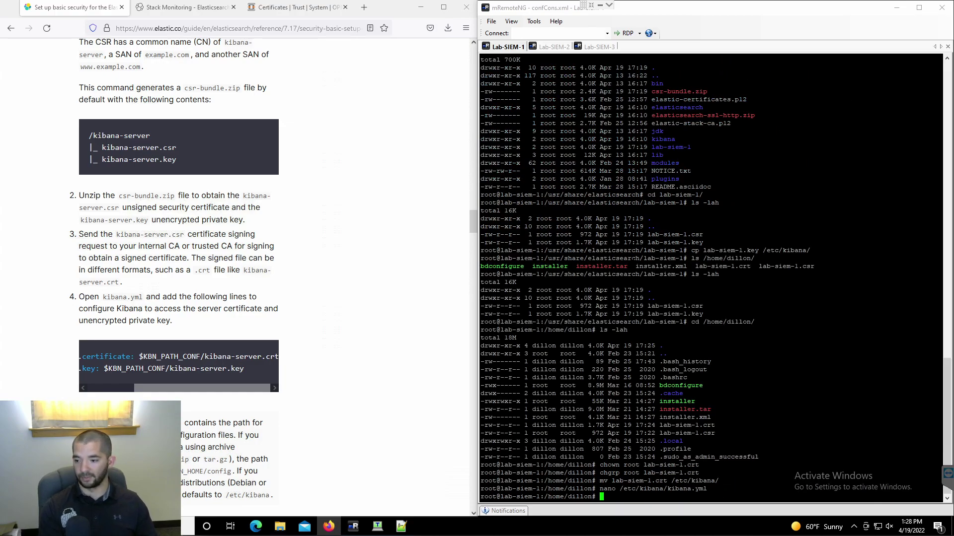
{"action": "type", "text": "ls "}
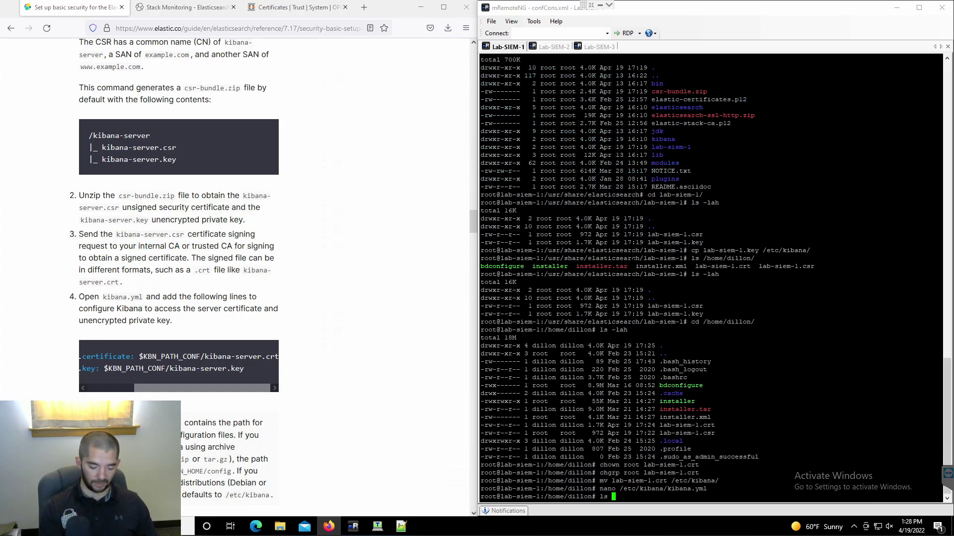
{"action": "type", "text": "-lah /etc/kibana/"}
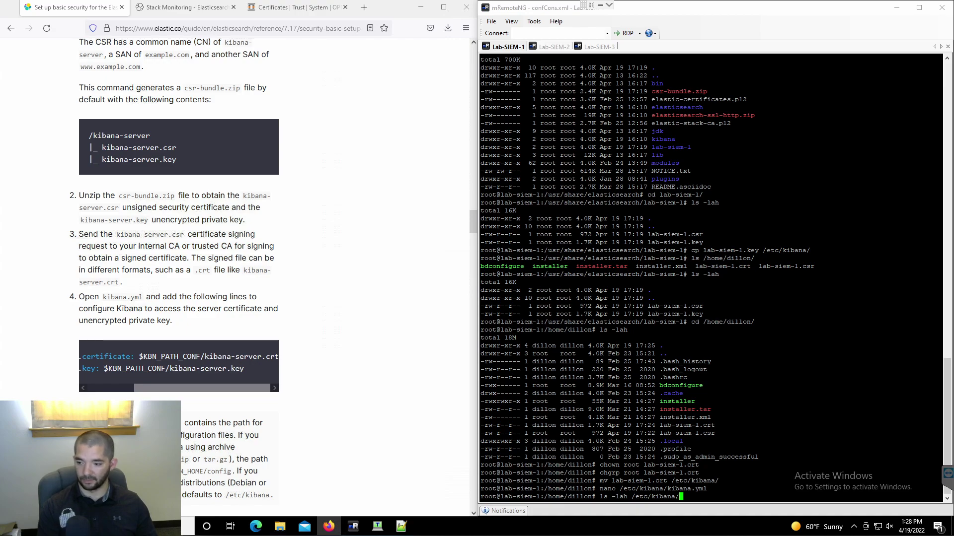
{"action": "key", "text": "Return"}
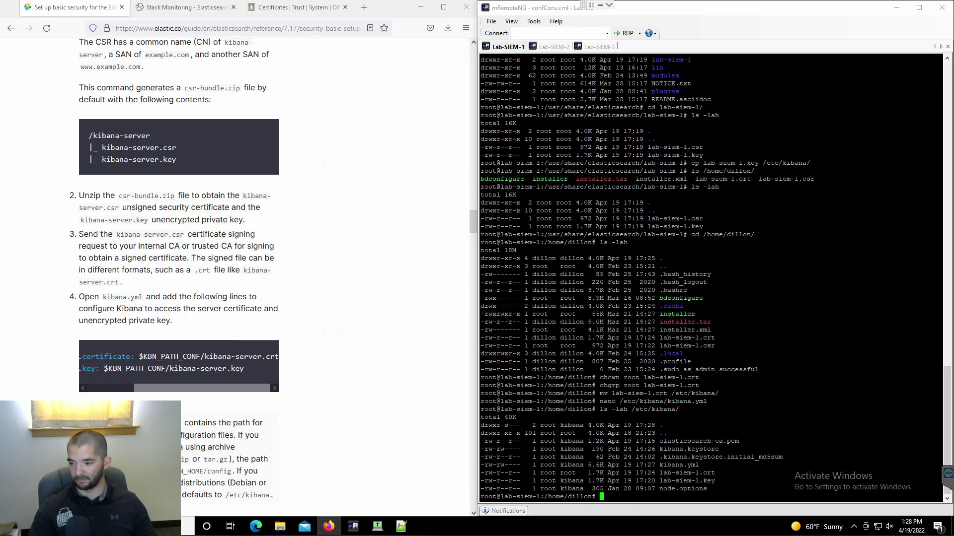
{"action": "left_click_drag", "start_coordinate": [659, 473], "coordinate": [706, 481]}
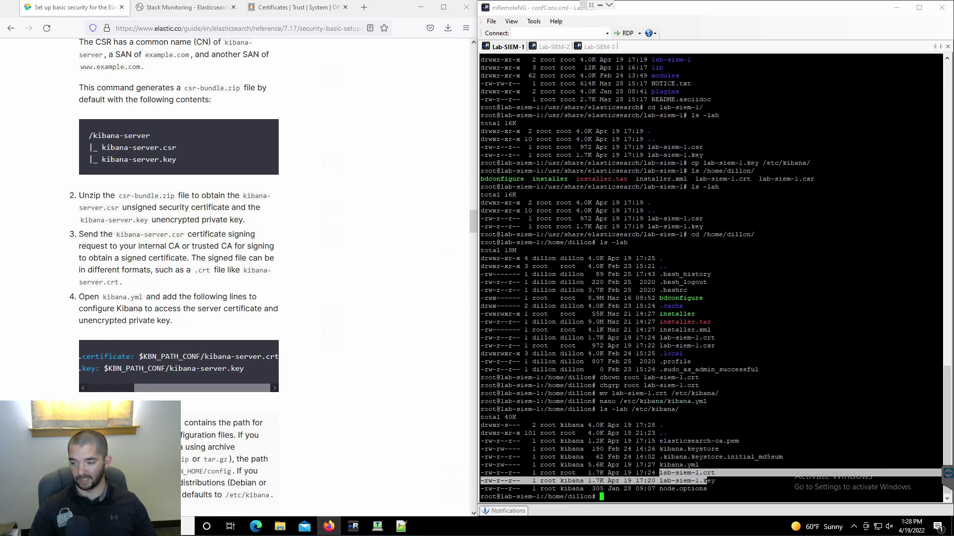
Check the guide, then run systemctl restart kibana in the terminal.
{"action": "left_click", "coordinate": [718, 503]}
{"action": "left_click", "coordinate": [351, 423]}
{"action": "scroll", "coordinate": [350, 423], "scroll_direction": "down", "scroll_amount": 3}
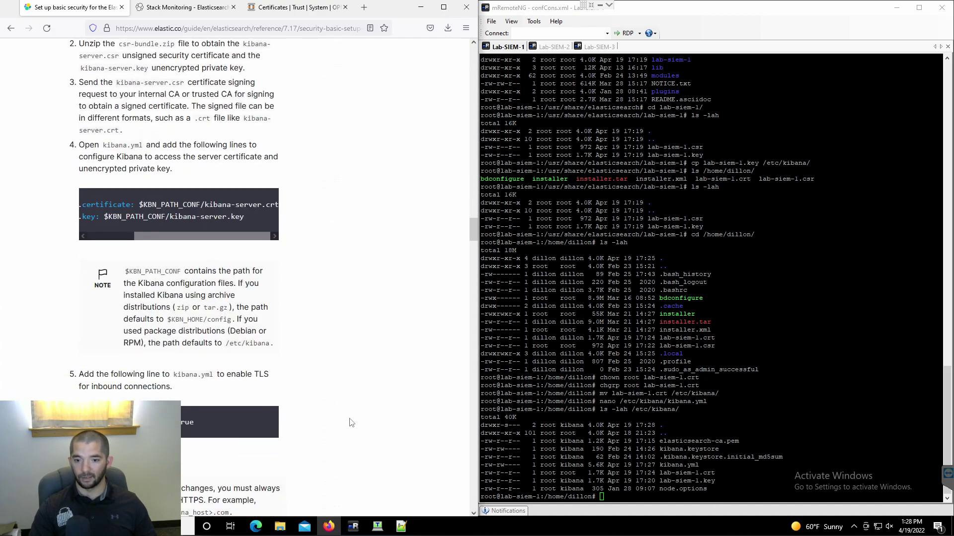
{"action": "scroll", "coordinate": [345, 355], "scroll_direction": "down", "scroll_amount": 3}
{"action": "key", "text": "alt+Tab"}
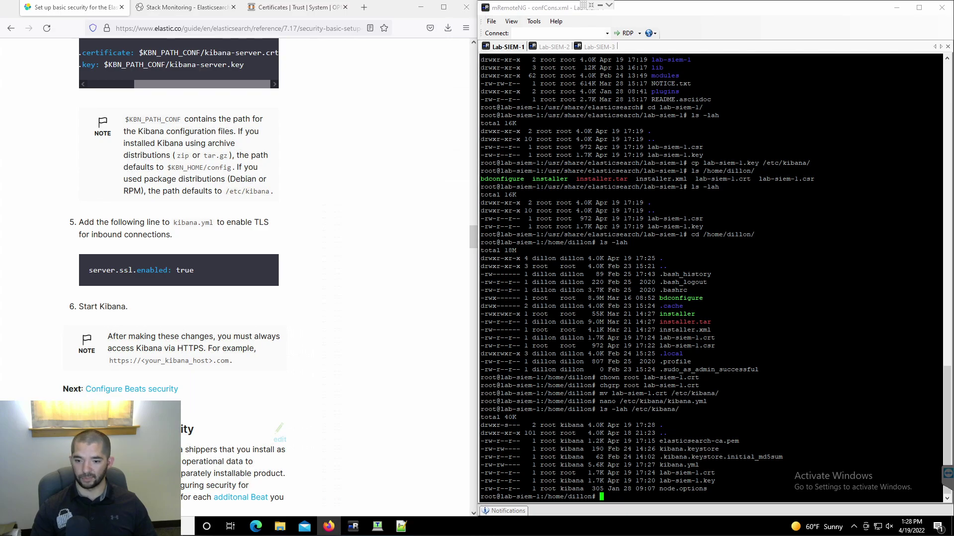
{"action": "type", "text": "systemctl "}
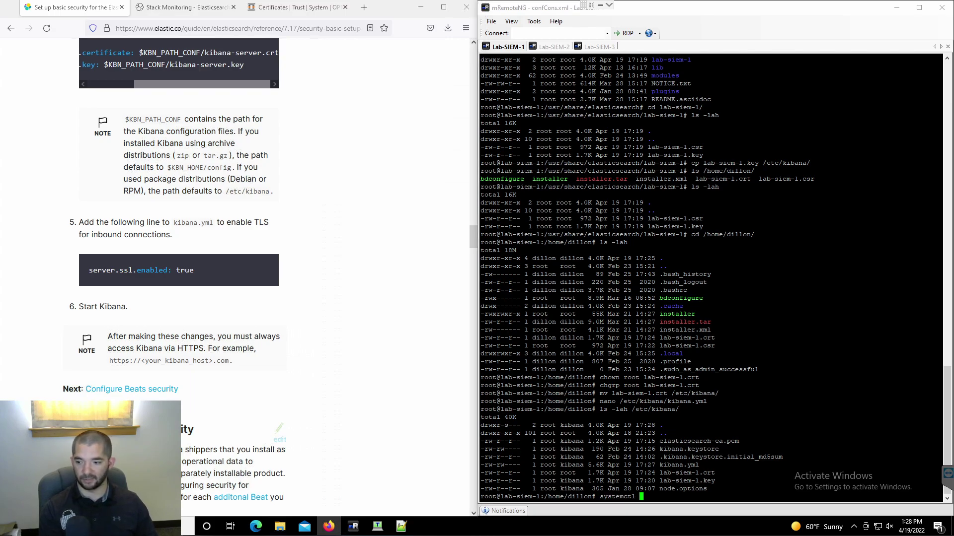
{"action": "type", "text": "restar"}
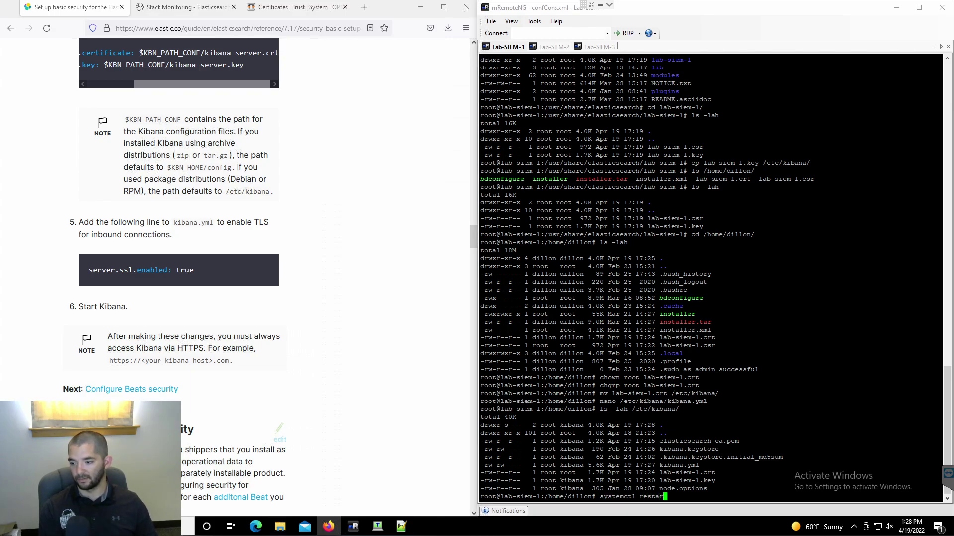
{"action": "type", "text": "t kibana"}
{"action": "key", "text": "Return"}
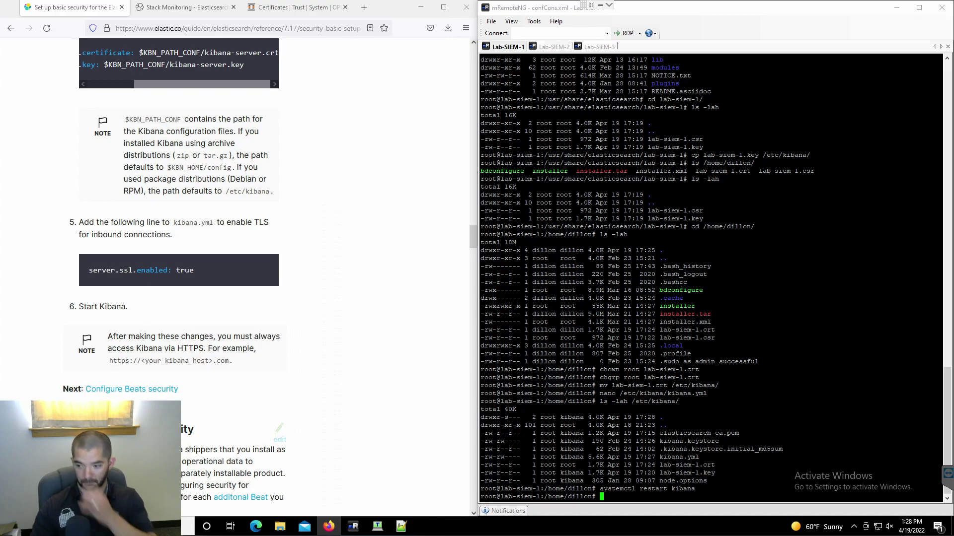
Reload the Stack Monitoring page, then shorten the address to 192.168.57.70:5601.
{"action": "left_click", "coordinate": [189, 10]}
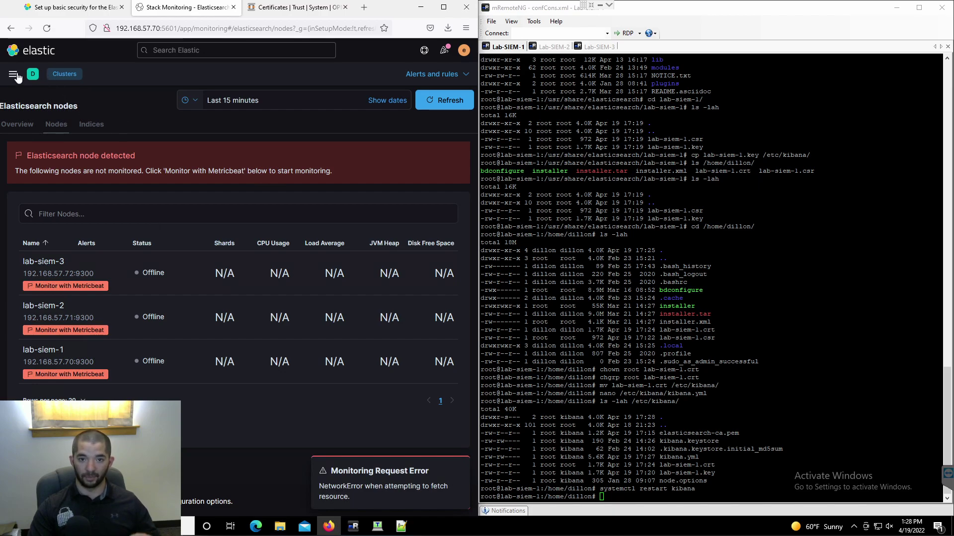
{"action": "left_click", "coordinate": [47, 29]}
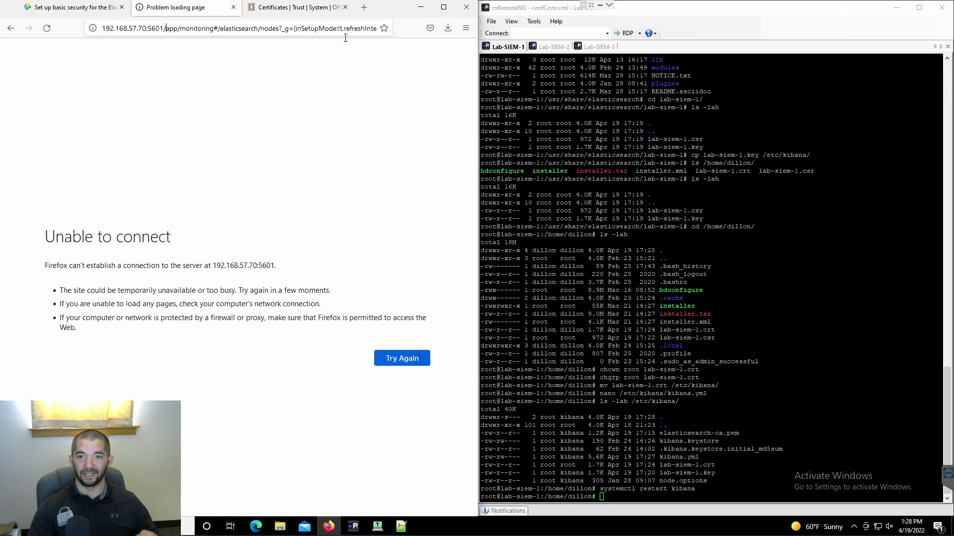
{"action": "left_click", "coordinate": [167, 28]}
{"action": "key", "text": "ctrl+v"}
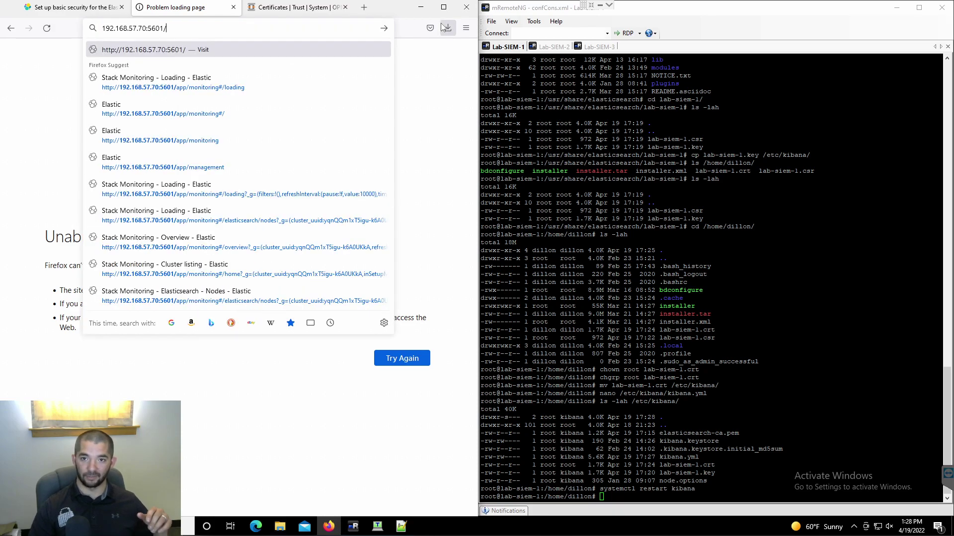
{"action": "key", "text": "BackSpace"}
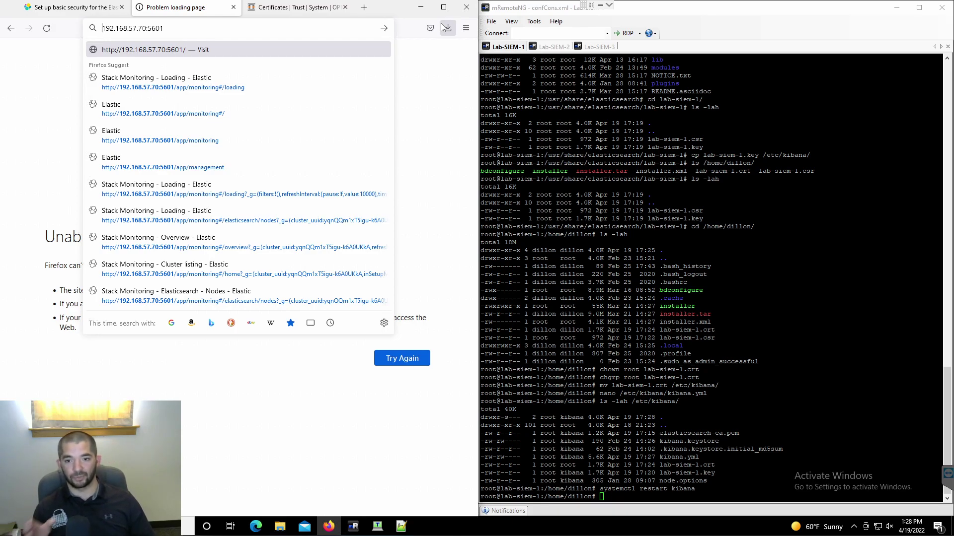
Look up the guide's example https address, then go back to the failed Kibana page.
{"action": "left_click", "coordinate": [72, 7]}
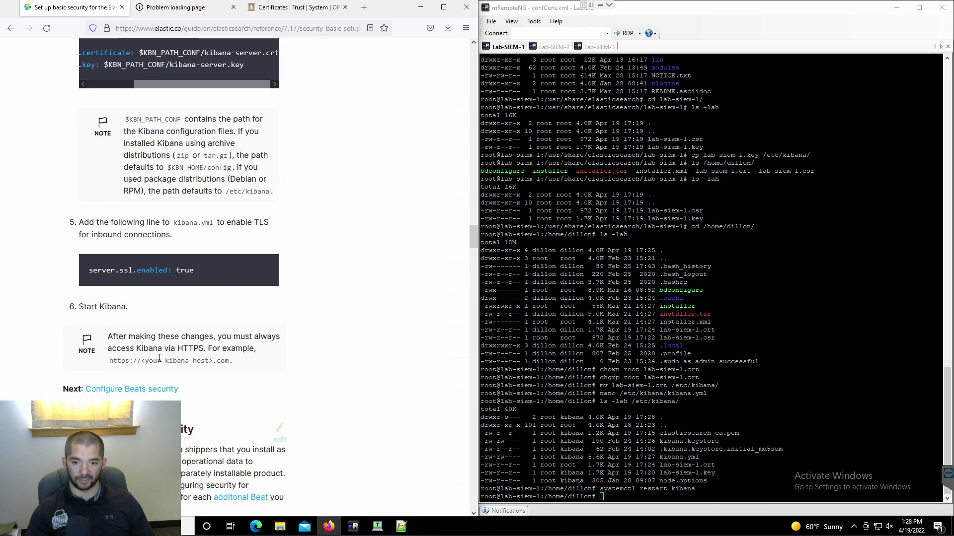
{"action": "left_click_drag", "start_coordinate": [109, 360], "coordinate": [228, 359]}
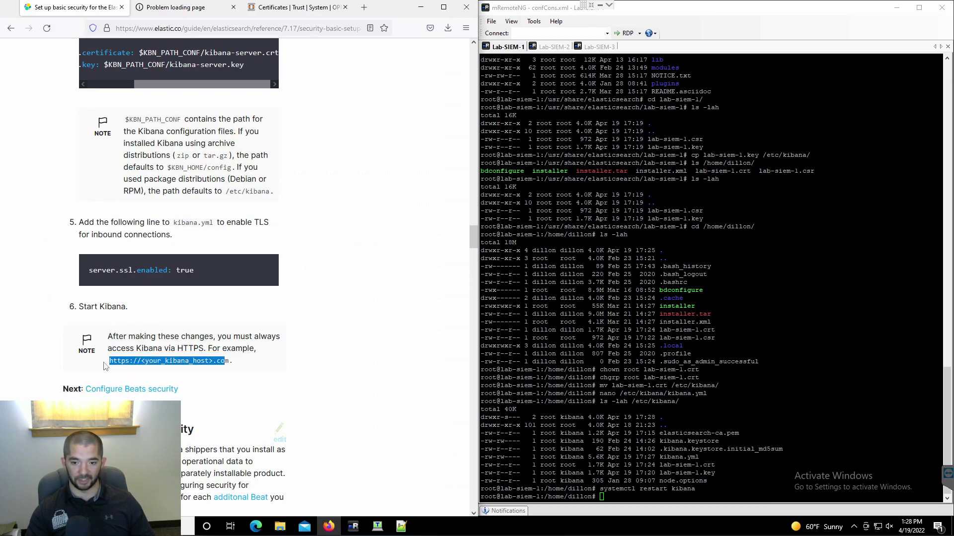
{"action": "left_click", "coordinate": [172, 8]}
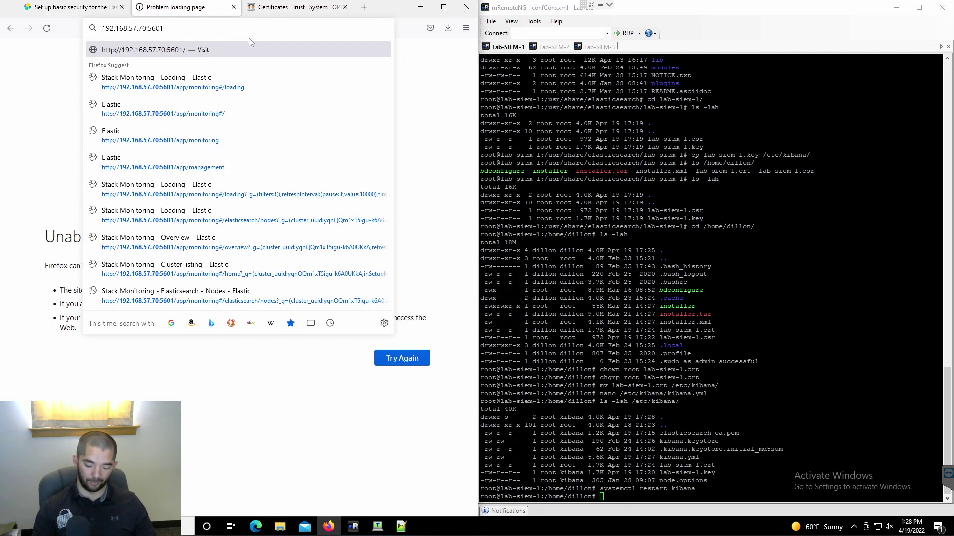
{"action": "type", "text": "https://"}
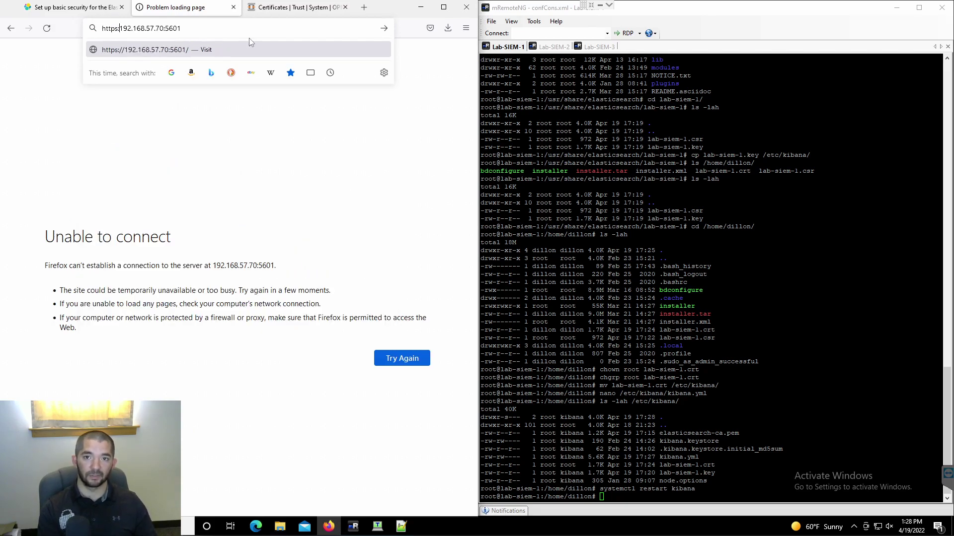
{"action": "key", "text": "Return"}
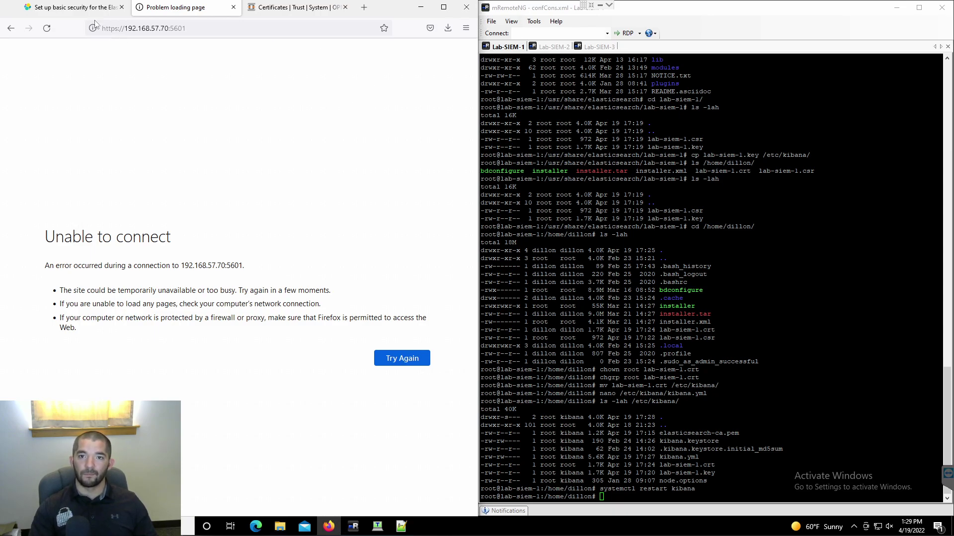
{"action": "left_click", "coordinate": [47, 27]}
{"action": "left_click", "coordinate": [47, 28]}
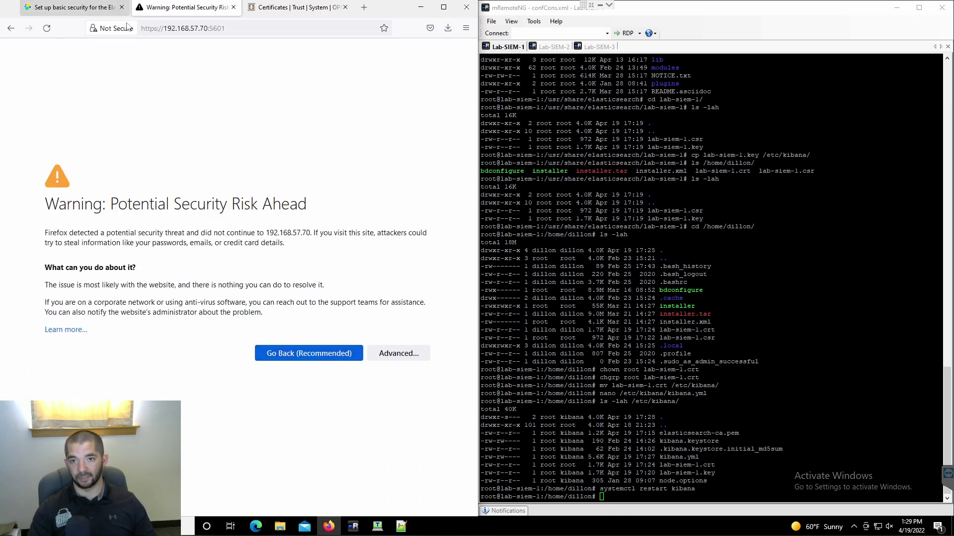
{"action": "left_click", "coordinate": [393, 355]}
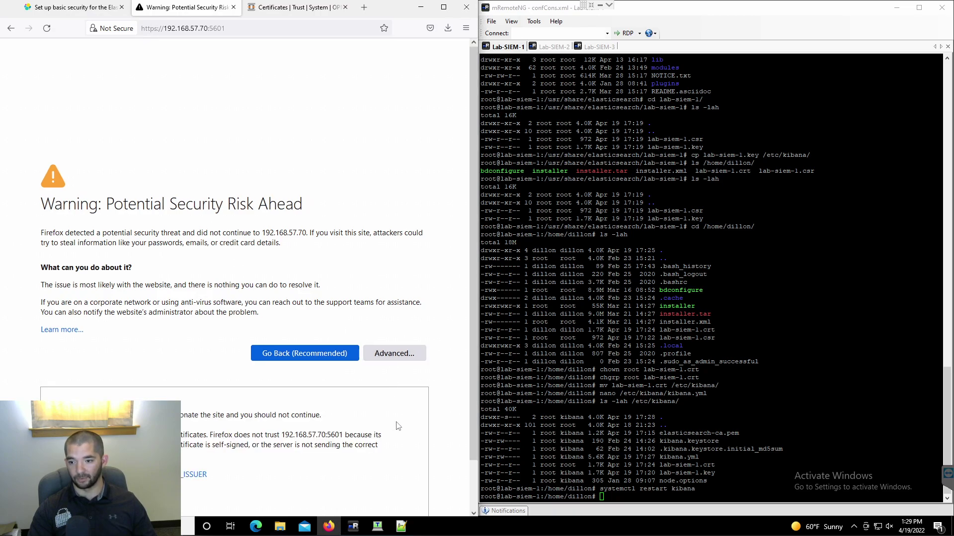
{"action": "left_click", "coordinate": [370, 480]}
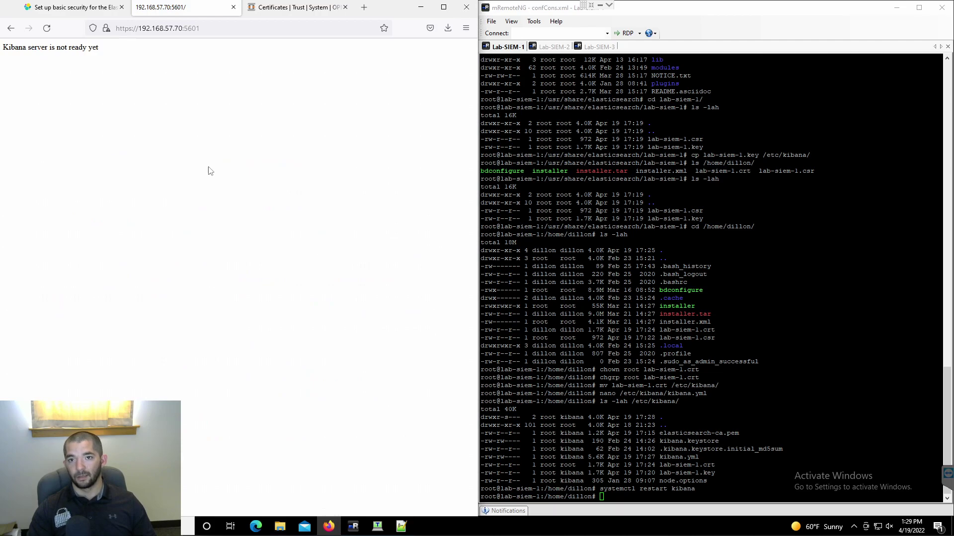
Close and disconnect the Tera Term session from the taskbar.
{"action": "right_click", "coordinate": [378, 526]}
{"action": "left_click", "coordinate": [375, 504]}
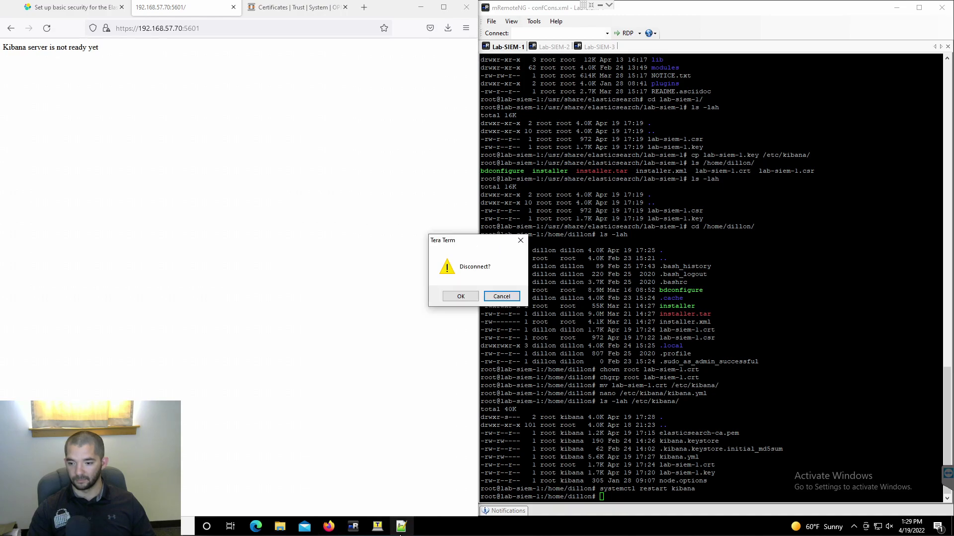
{"action": "left_click", "coordinate": [458, 297]}
Copy the elastic user's password from the 'new 2' tab in Notepad++, then reload Kibana.
{"action": "left_click", "coordinate": [377, 526]}
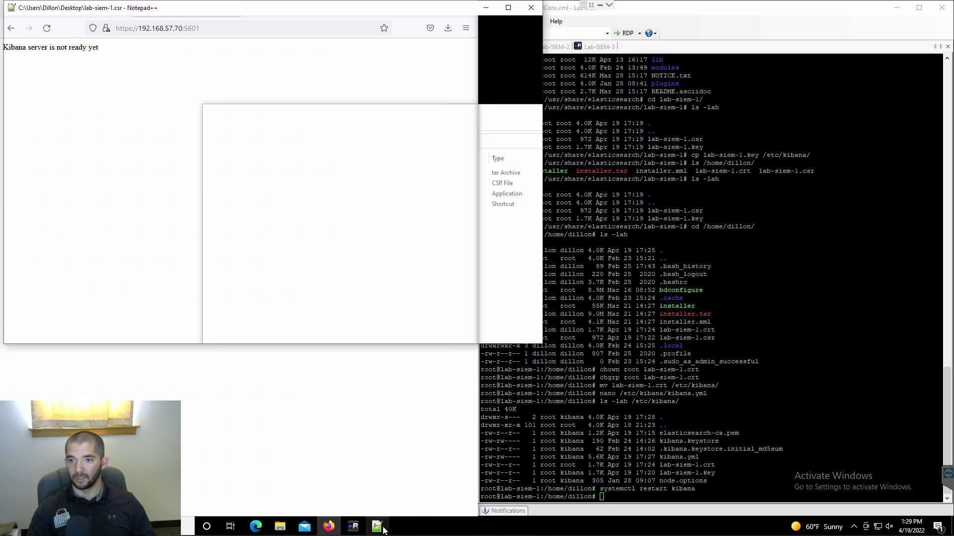
{"action": "left_click", "coordinate": [143, 45]}
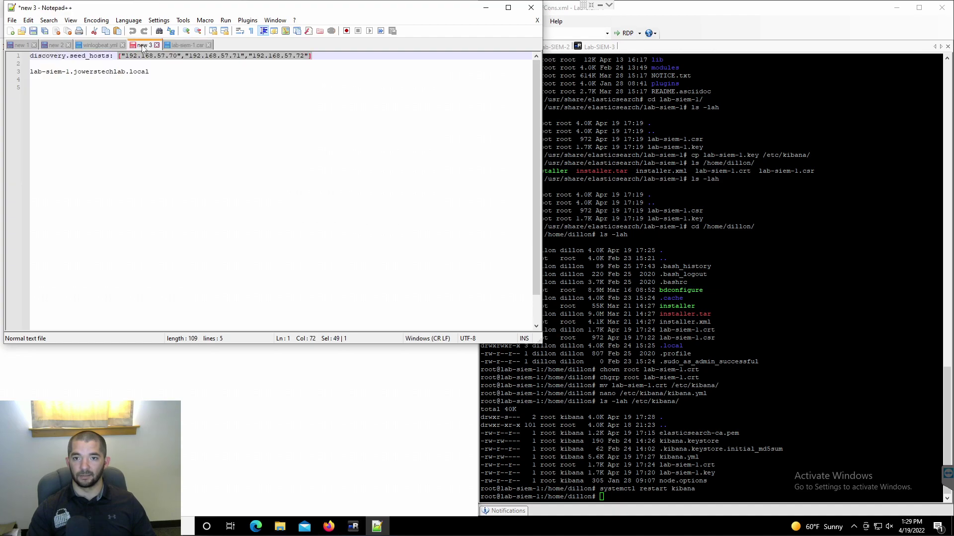
{"action": "left_click", "coordinate": [55, 46]}
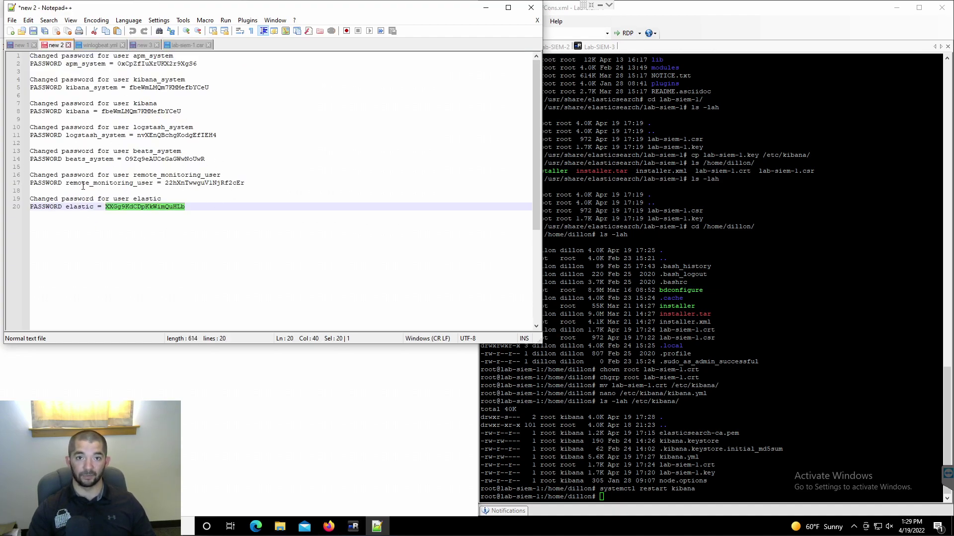
{"action": "right_click", "coordinate": [147, 210]}
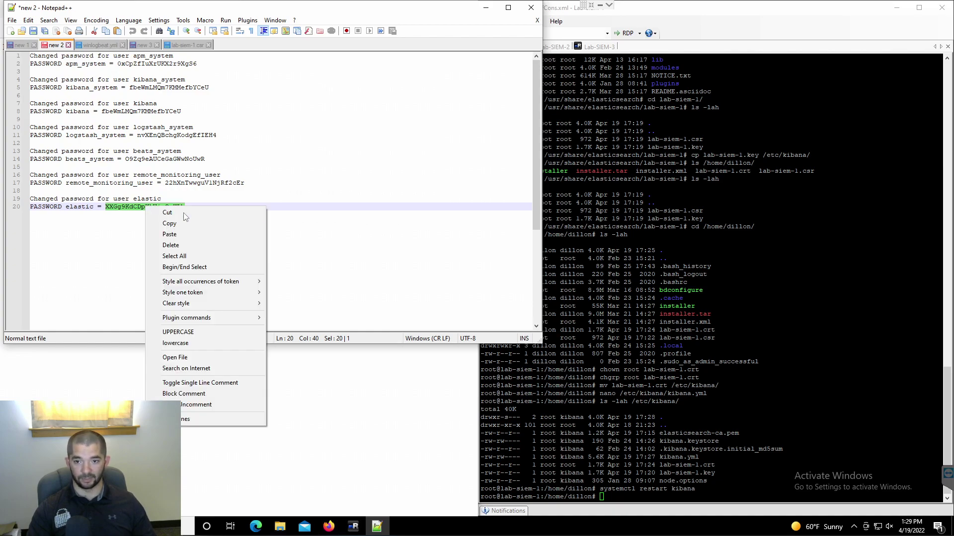
{"action": "left_click", "coordinate": [184, 222]}
{"action": "left_click", "coordinate": [483, 8]}
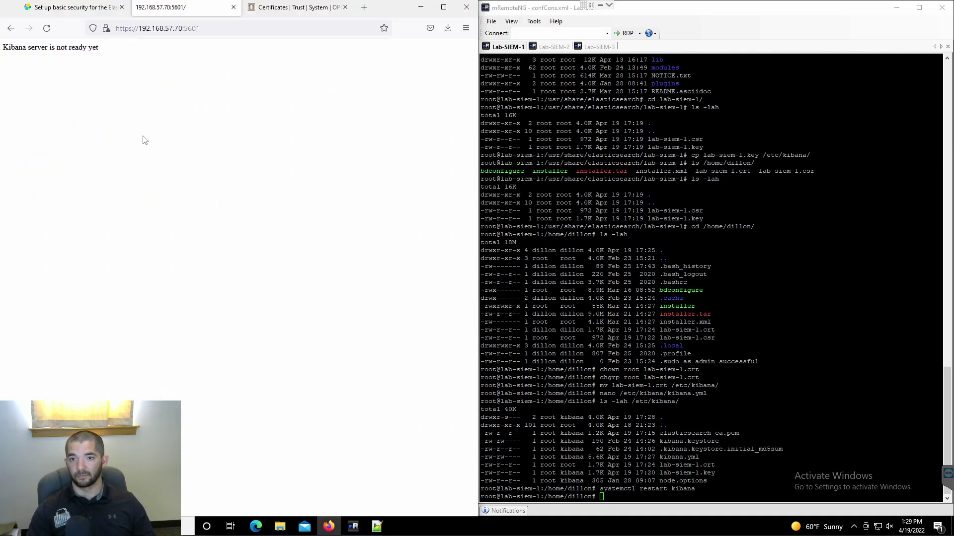
{"action": "left_click", "coordinate": [47, 28]}
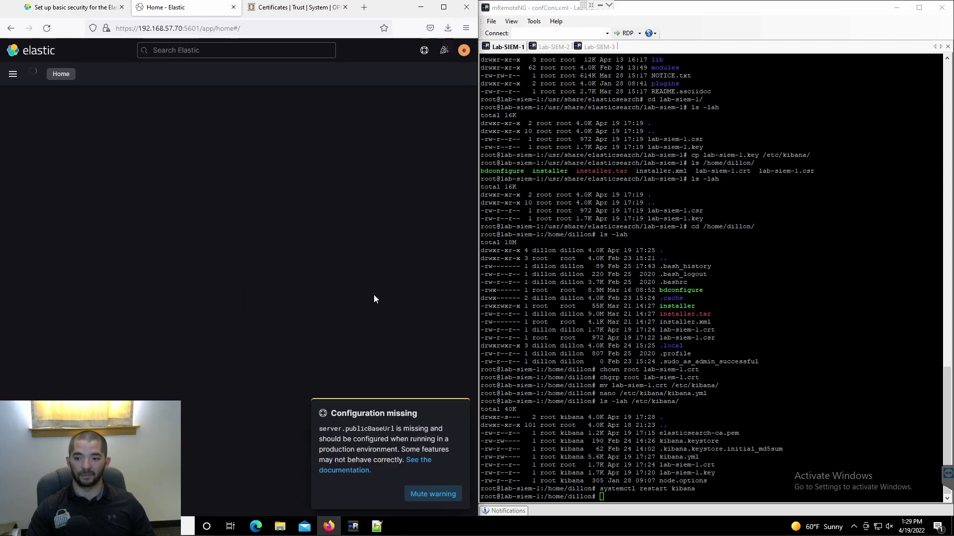
Dismiss the warning and start Stack Monitoring's Metricbeat setup mode listing the three Elasticsearch nodes.
{"action": "left_click", "coordinate": [432, 494]}
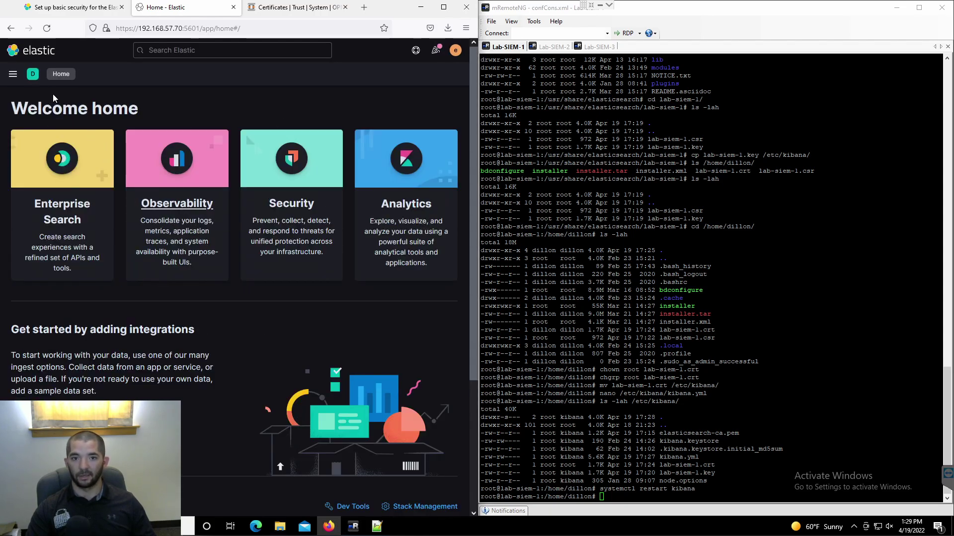
{"action": "left_click", "coordinate": [12, 75]}
{"action": "scroll", "coordinate": [50, 223], "scroll_direction": "down", "scroll_amount": 3}
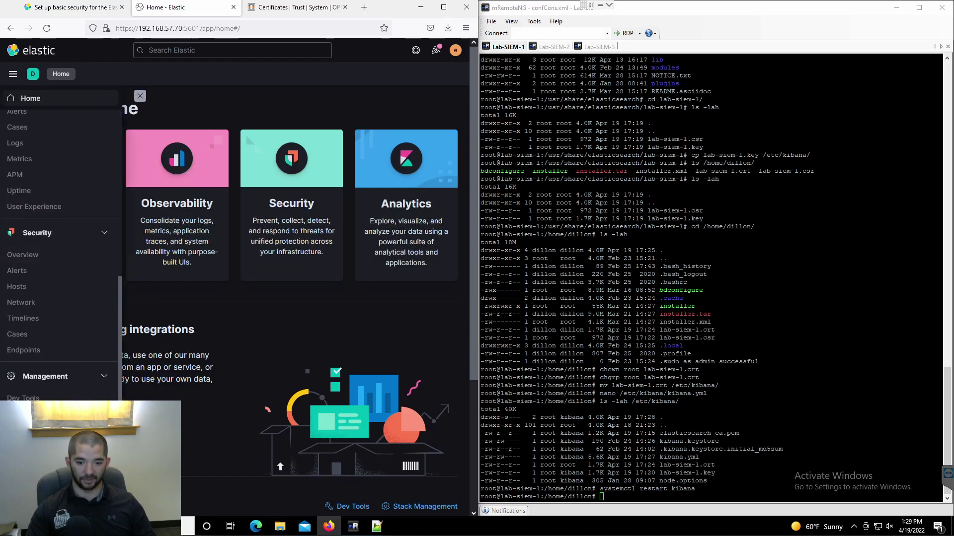
{"action": "left_click", "coordinate": [29, 414]}
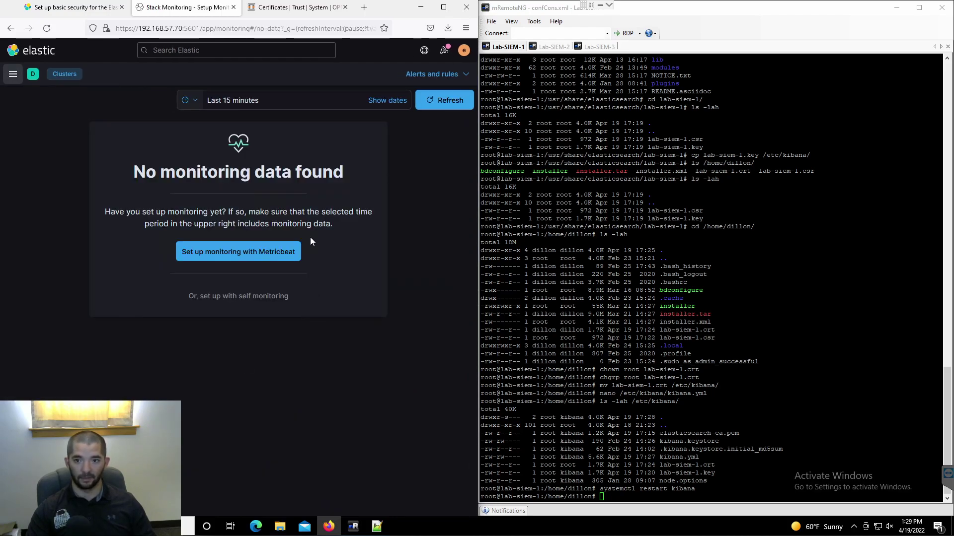
{"action": "left_click", "coordinate": [254, 255]}
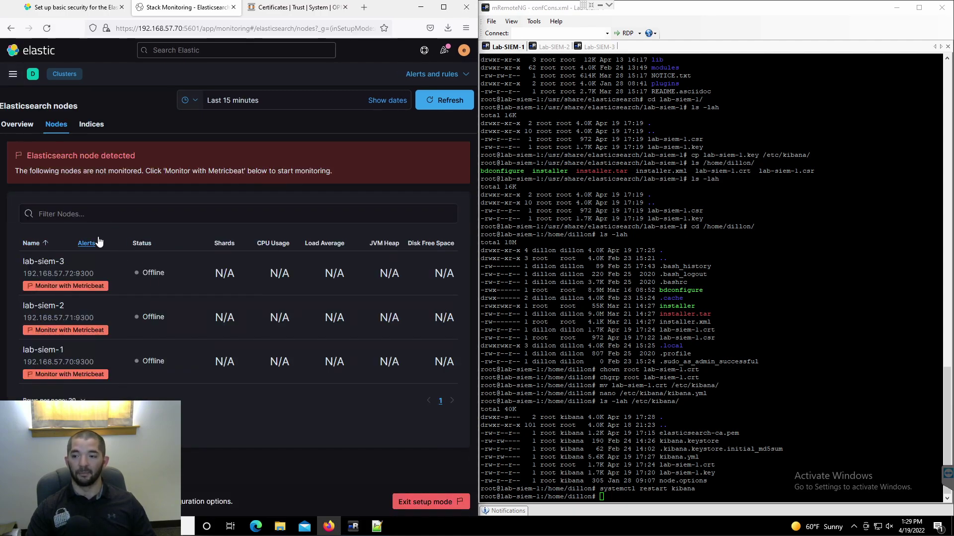
Go back to the security setup guide at the kibana.yml TLS steps.
{"action": "left_click", "coordinate": [75, 7]}
{"action": "scroll", "coordinate": [159, 327], "scroll_direction": "down", "scroll_amount": 4}
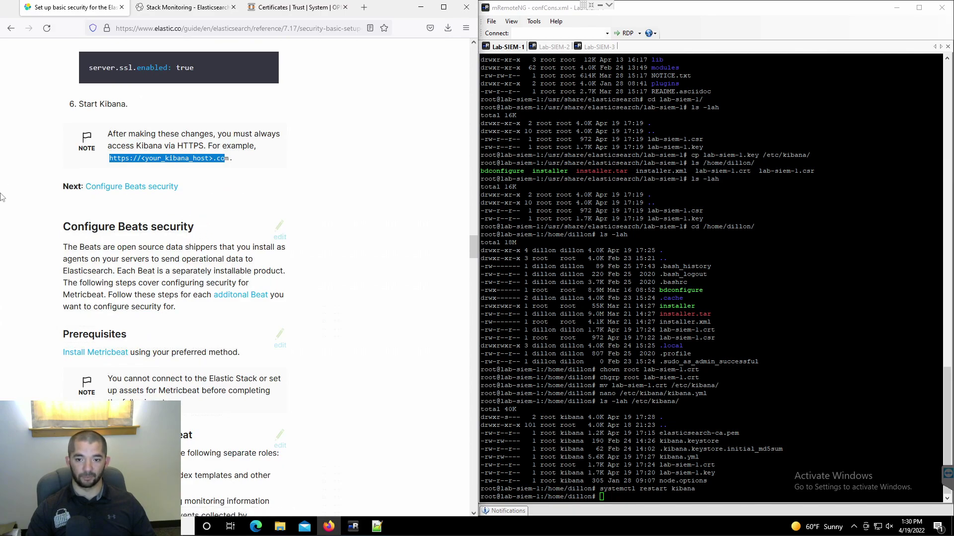
{"action": "scroll", "coordinate": [263, 293], "scroll_direction": "up", "scroll_amount": 5}
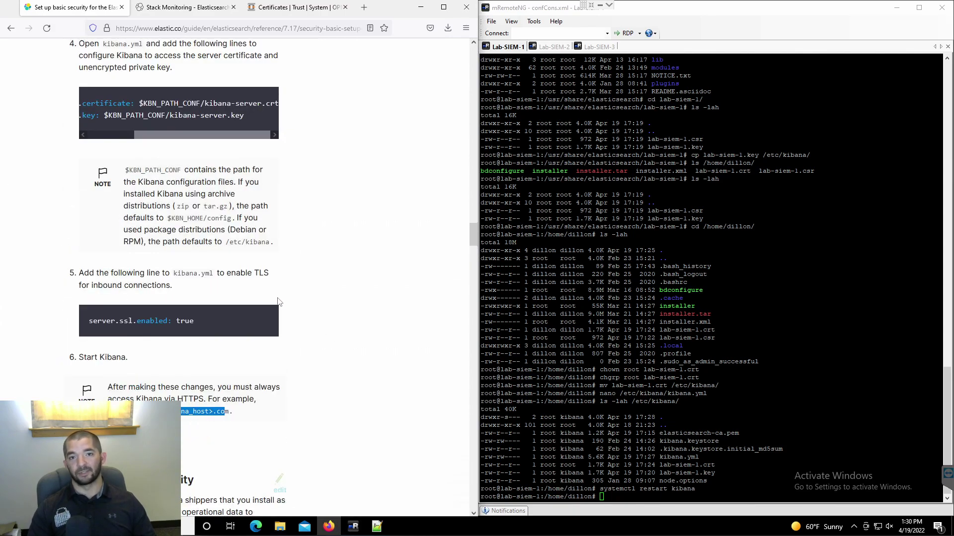